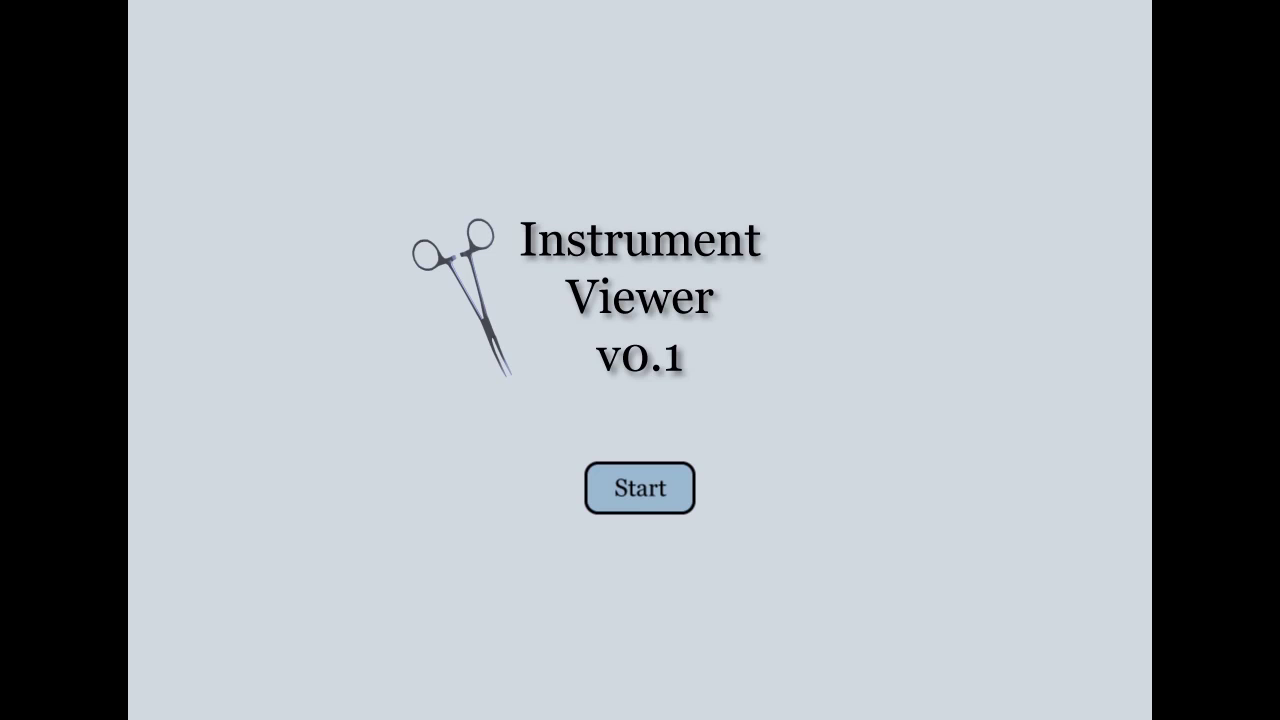
Start the Instrument Viewer demo, display its labelled instruments view and return to the home screen
click(650, 500)
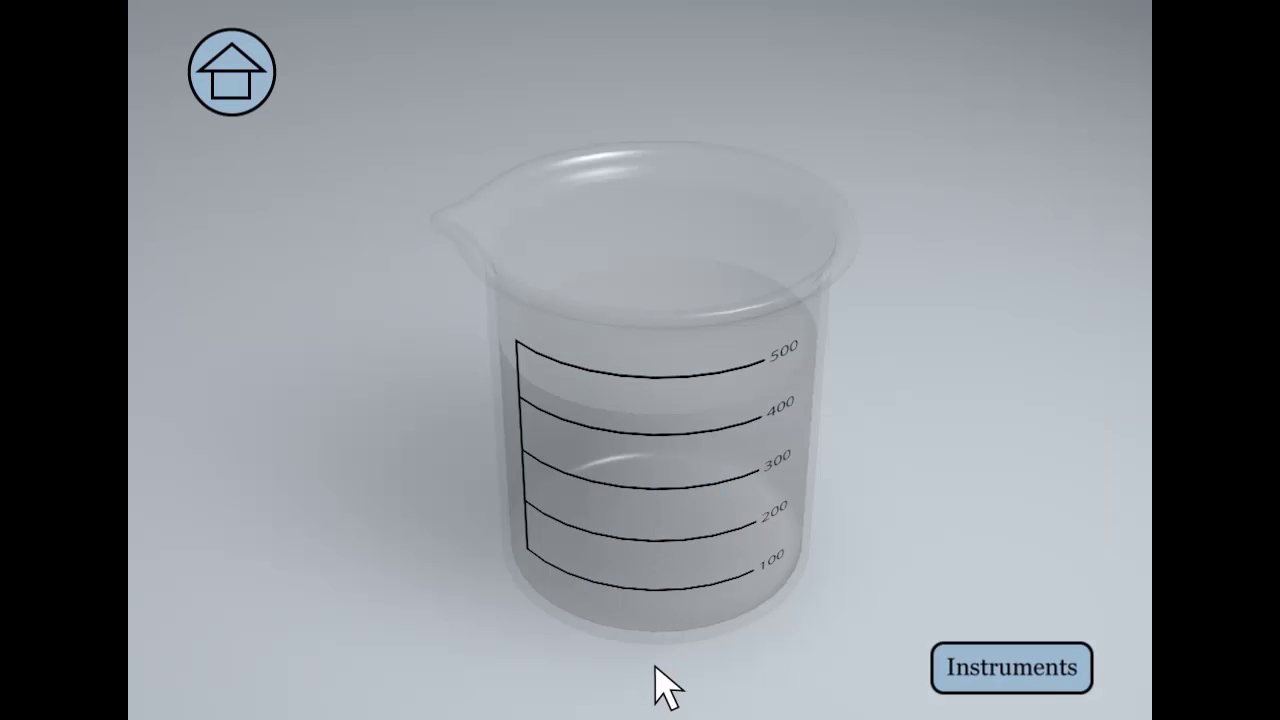
click(1035, 677)
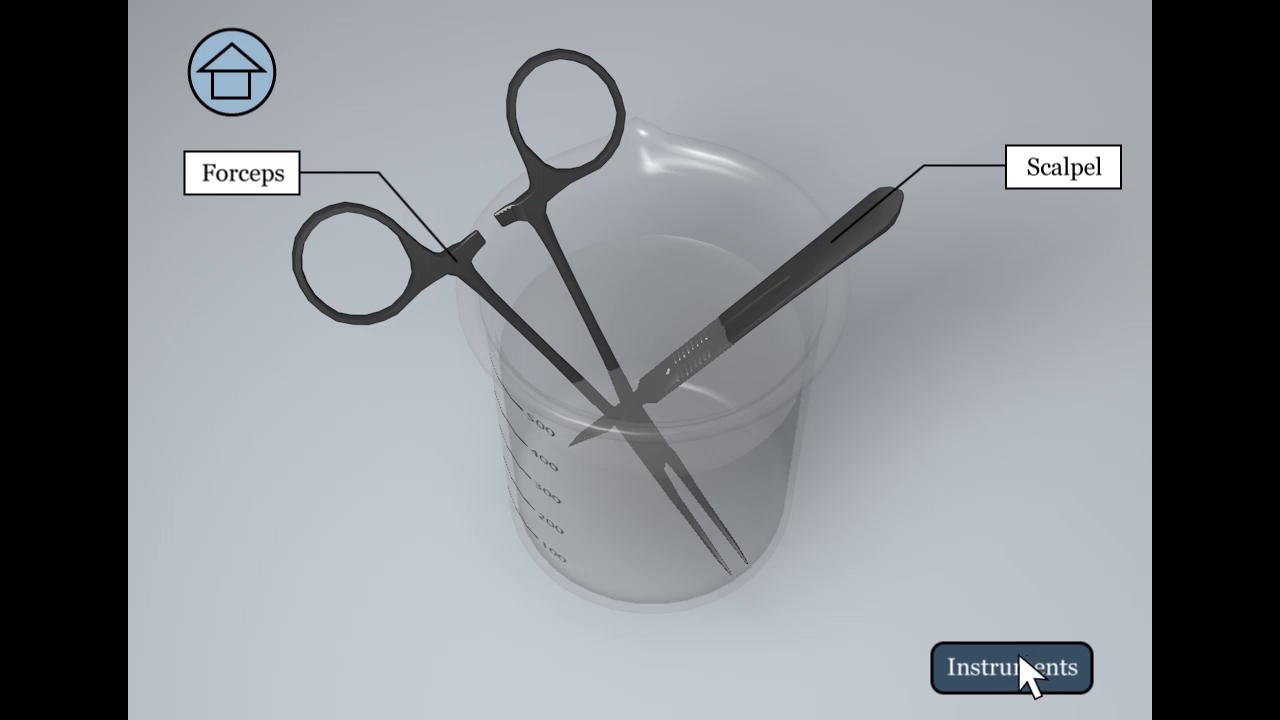
click(225, 72)
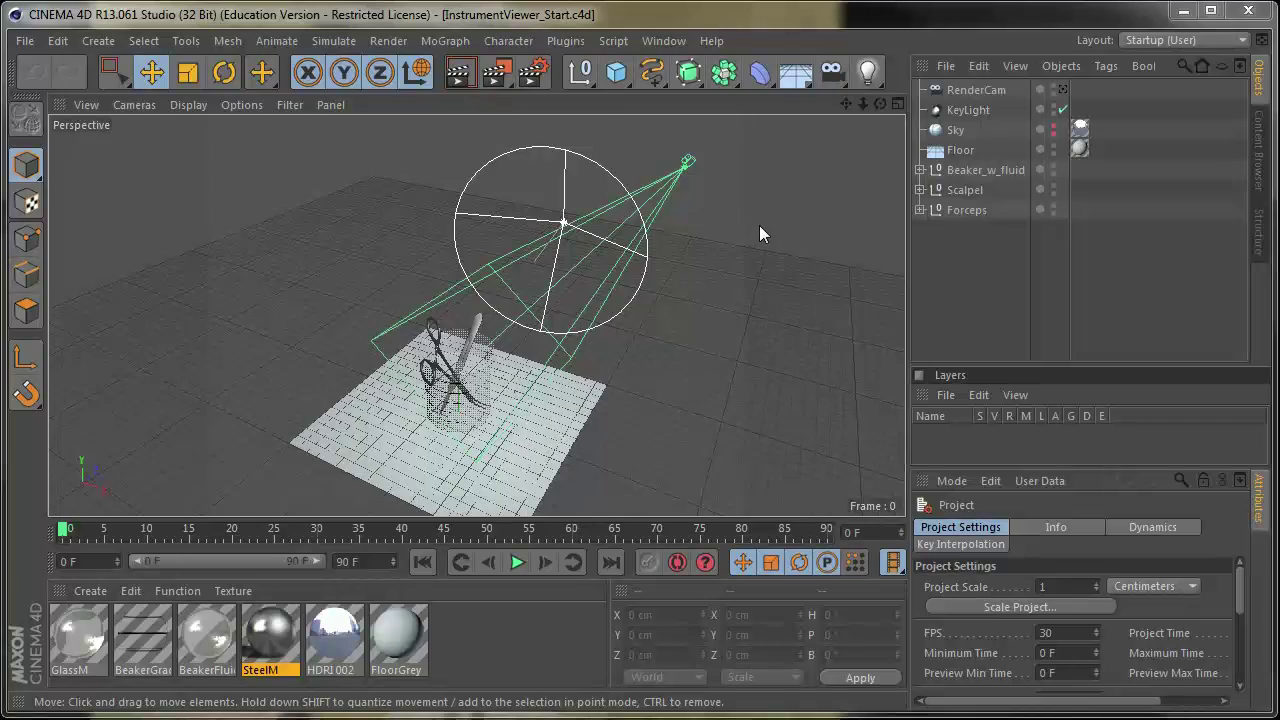
Examine the beaker, forceps and scalpel scene close up and from several angles in the perspective view
alt+drag(582, 397, 505, 390)
alt+right_drag(505, 390, 521, 408)
alt+drag(521, 408, 398, 385)
alt+right_drag(398, 385, 472, 318)
alt+drag(472, 318, 568, 414)
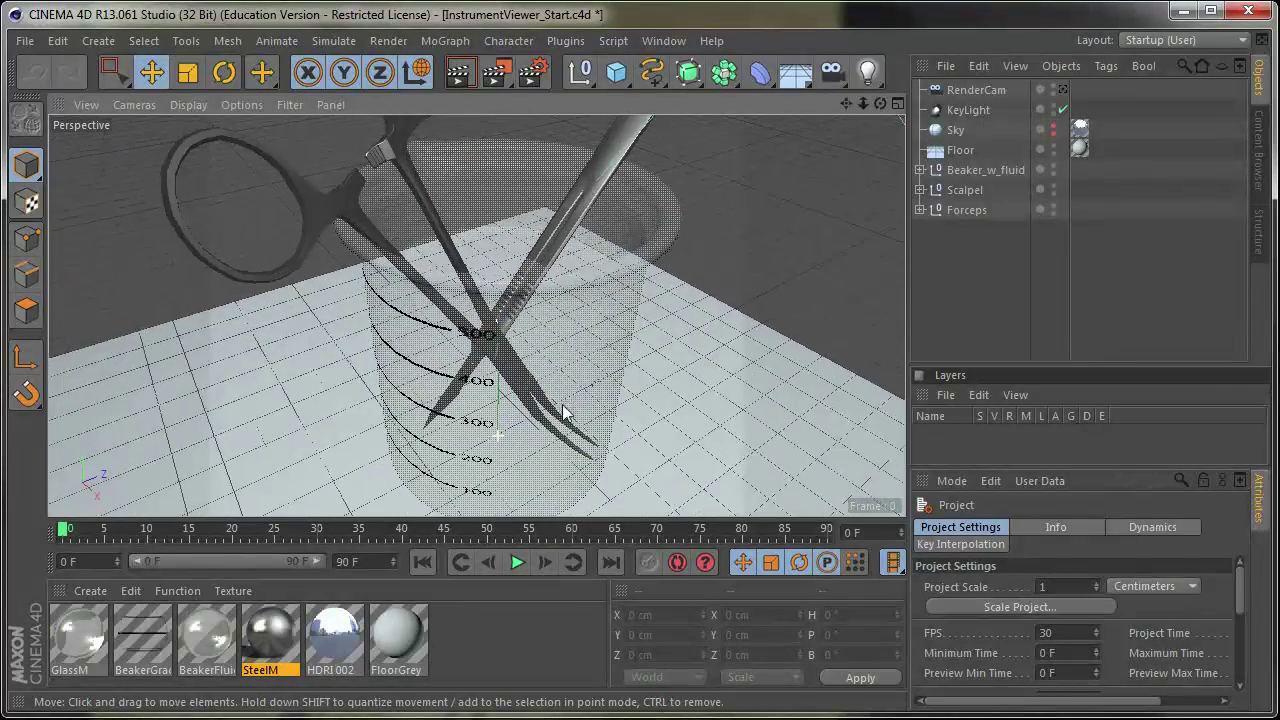
alt+right_drag(568, 414, 466, 351)
alt+drag(466, 351, 572, 356)
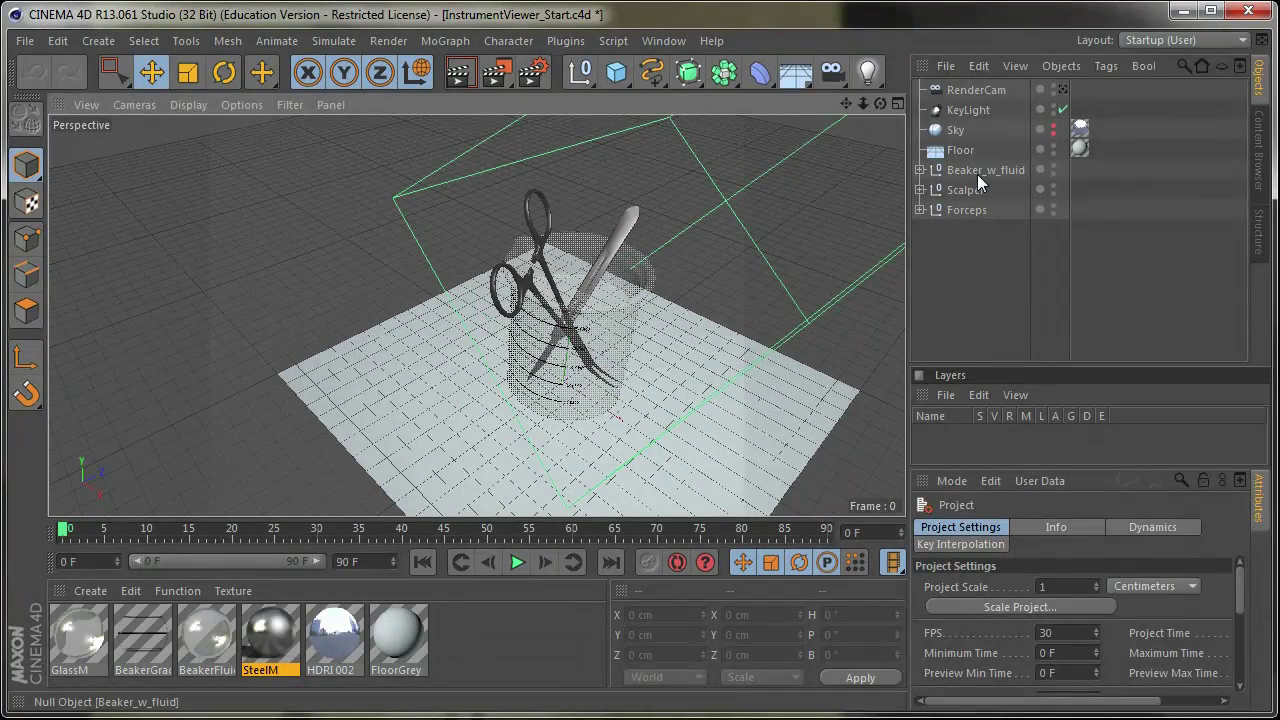
Expand the Beaker_w_fluid and Scalpel groups and inspect their child objects, including Beaker_fluid, Handle and Blade_no11
click(977, 172)
click(919, 170)
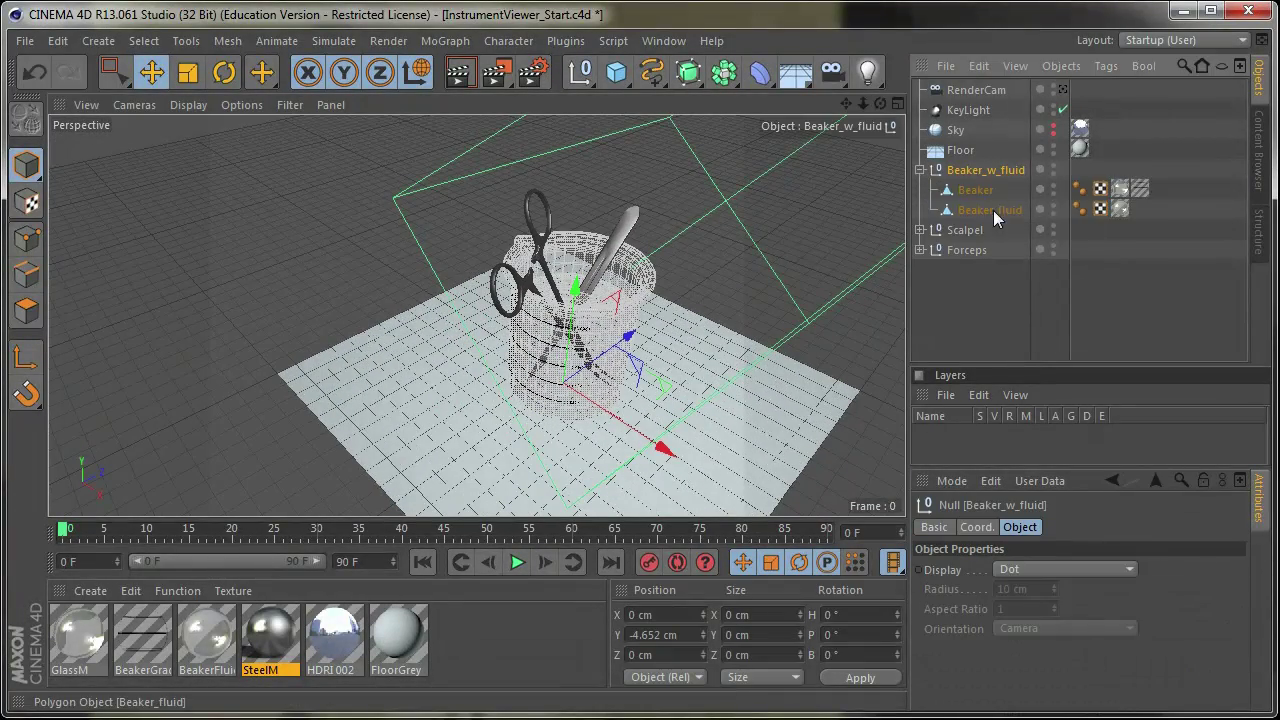
click(990, 210)
click(960, 230)
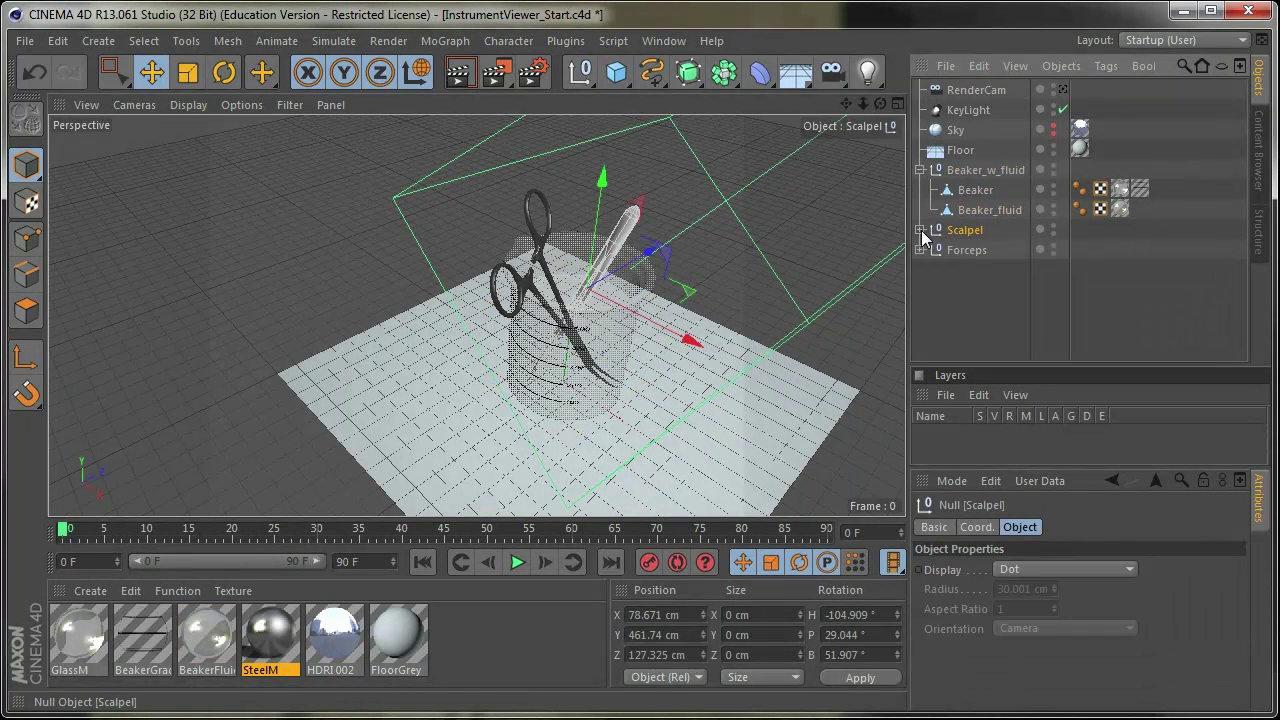
click(919, 230)
click(978, 250)
click(982, 268)
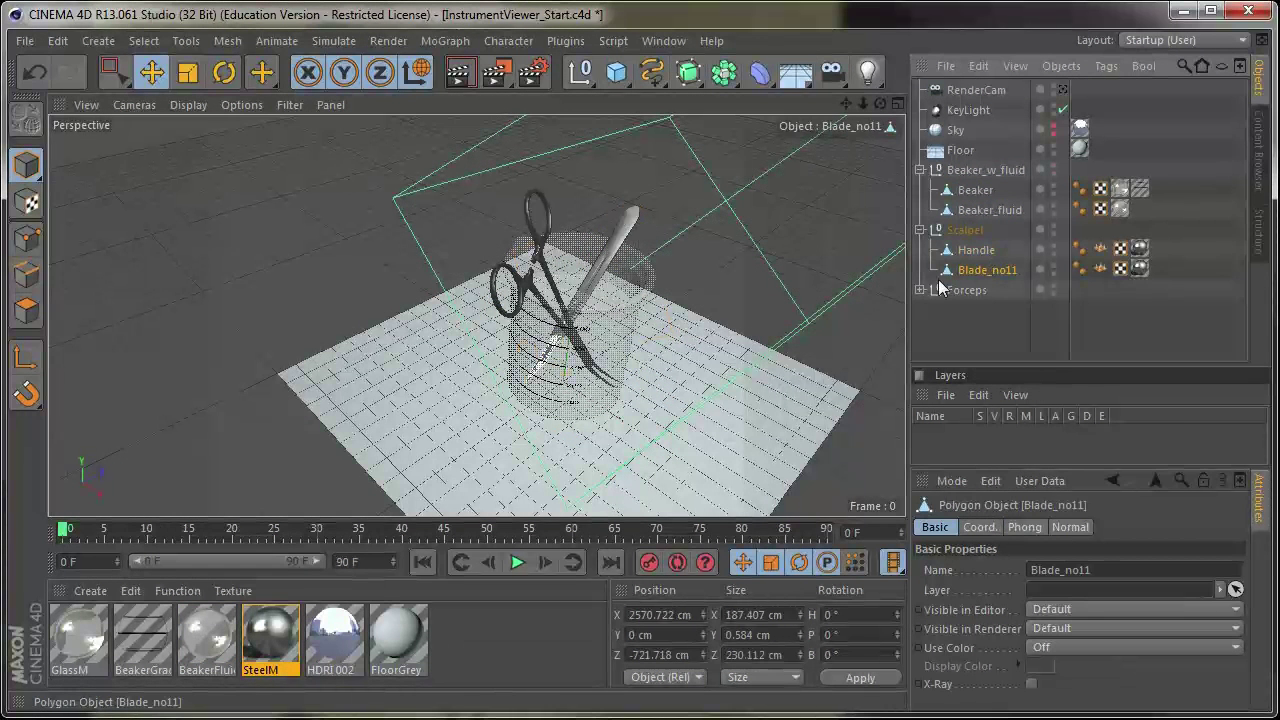
Inspect the left and right handles inside the Forceps group, and collapse all three object groups
click(919, 290)
click(966, 290)
click(975, 313)
click(976, 330)
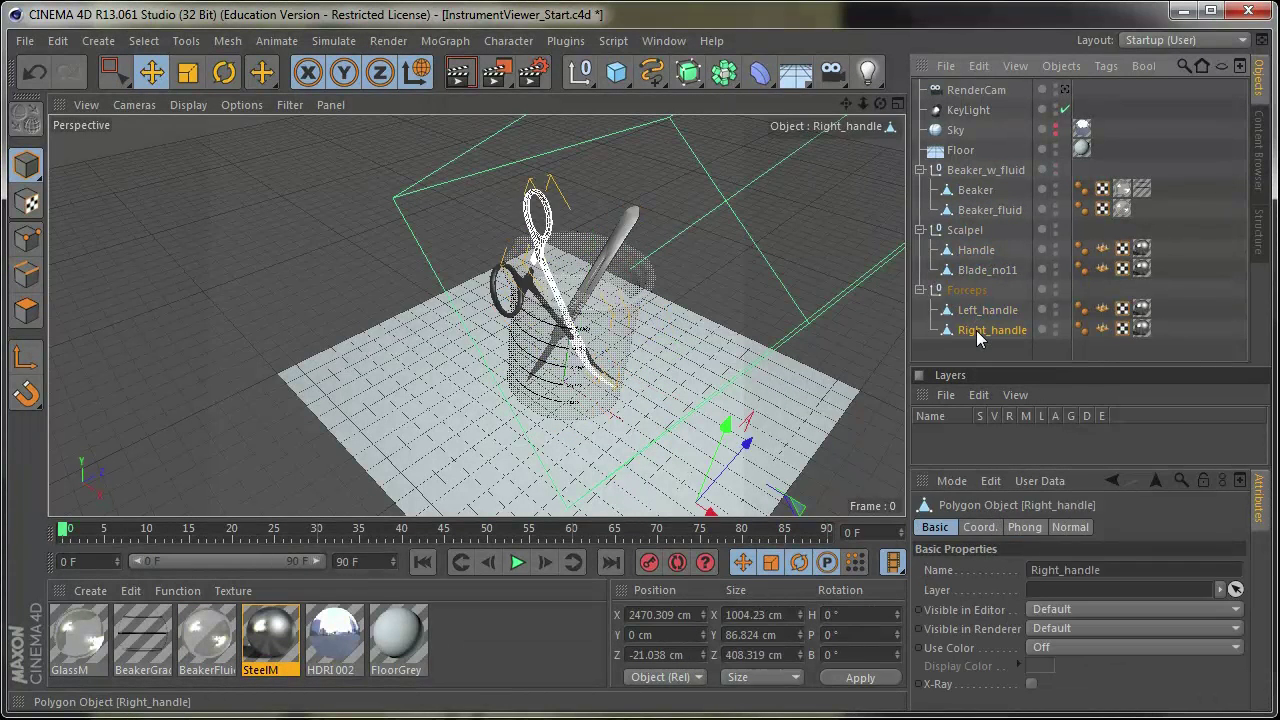
click(919, 290)
click(919, 230)
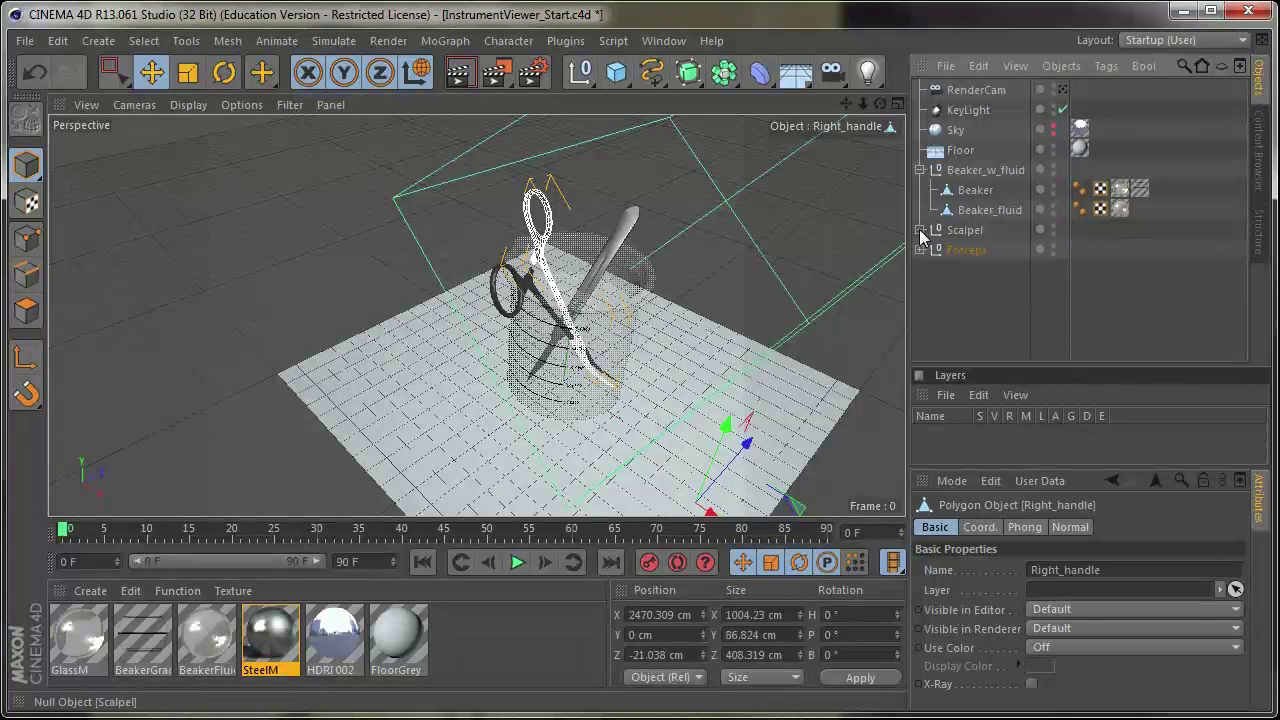
click(919, 170)
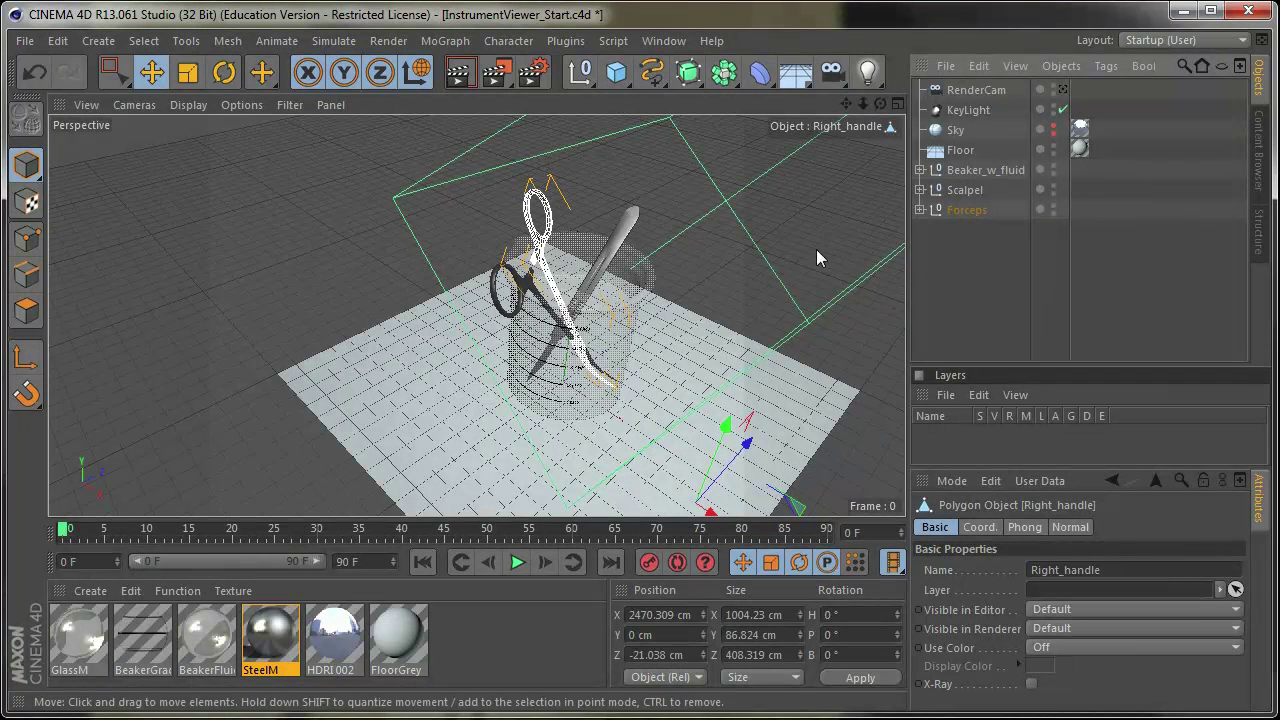
Select the Floor object and examine it together with the beaker from several angles
click(727, 375)
alt+drag(760, 384, 663, 364)
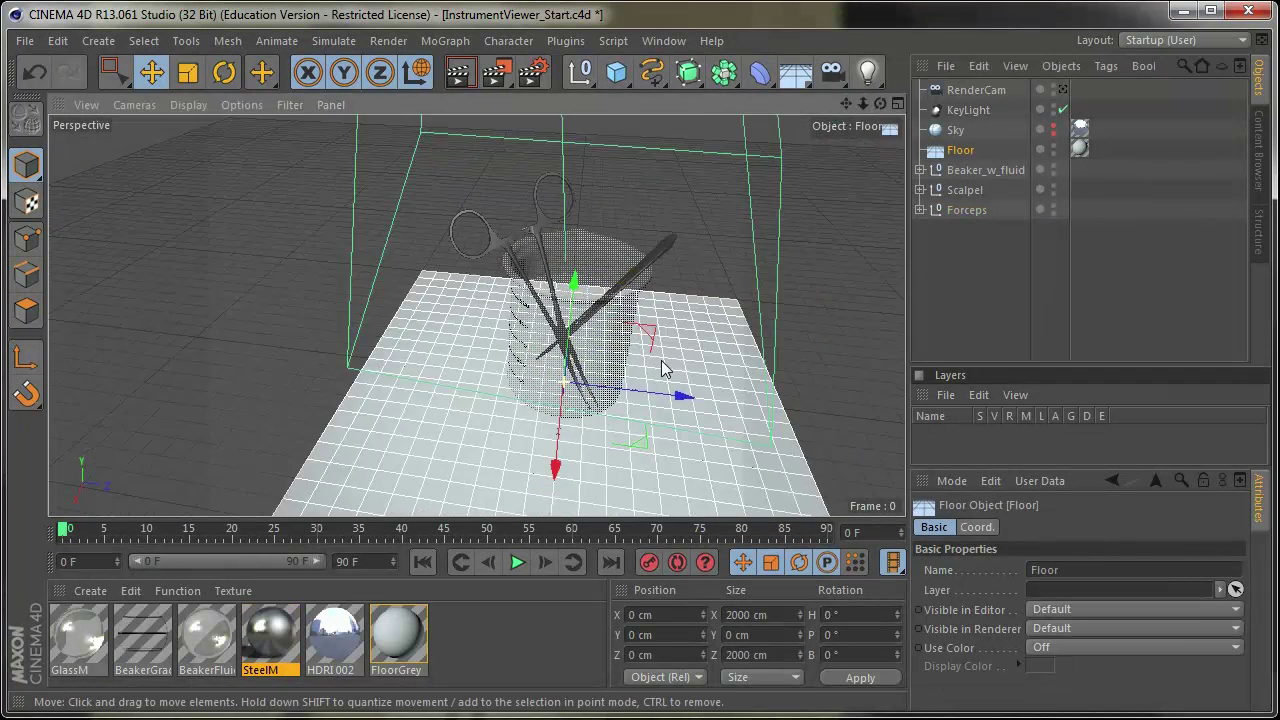
alt+right_drag(663, 364, 585, 364)
alt+drag(585, 364, 607, 359)
alt+drag(625, 180, 632, 316)
Temporarily show the Sky object in the editor and renderer to preview its texture, and hide it again
click(961, 133)
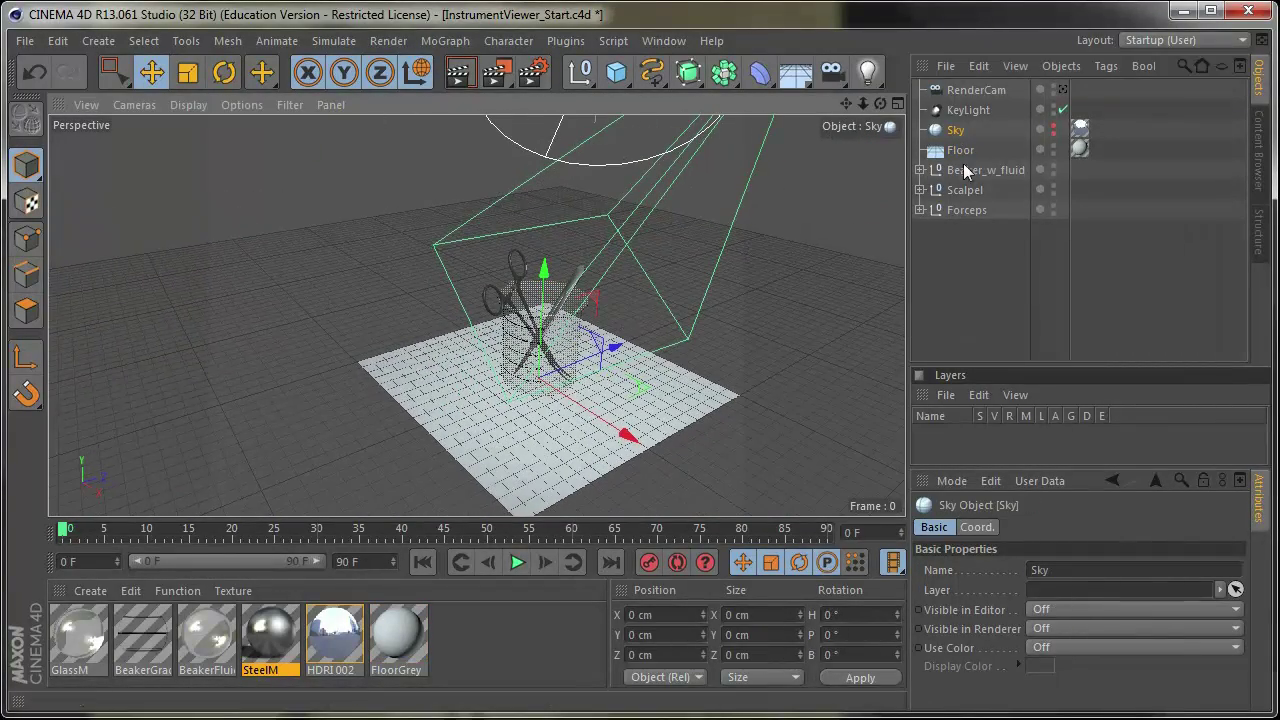
alt+click(1053, 133)
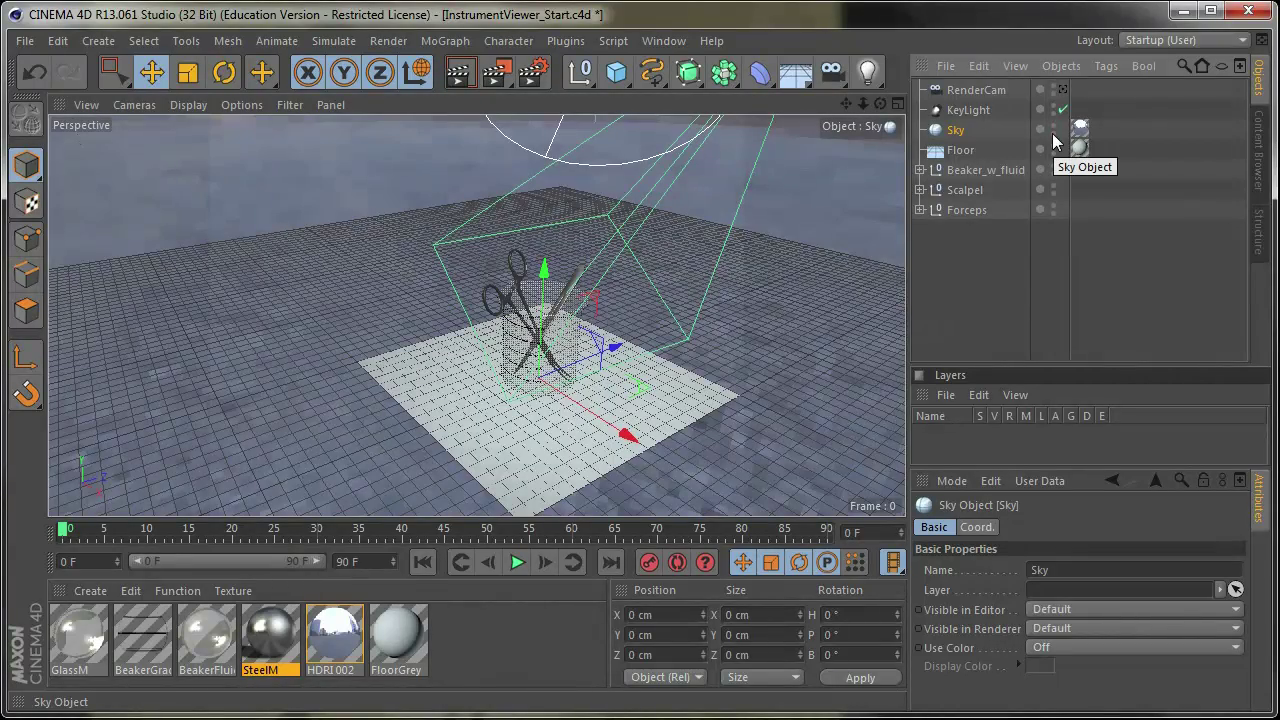
alt+drag(709, 335, 873, 257)
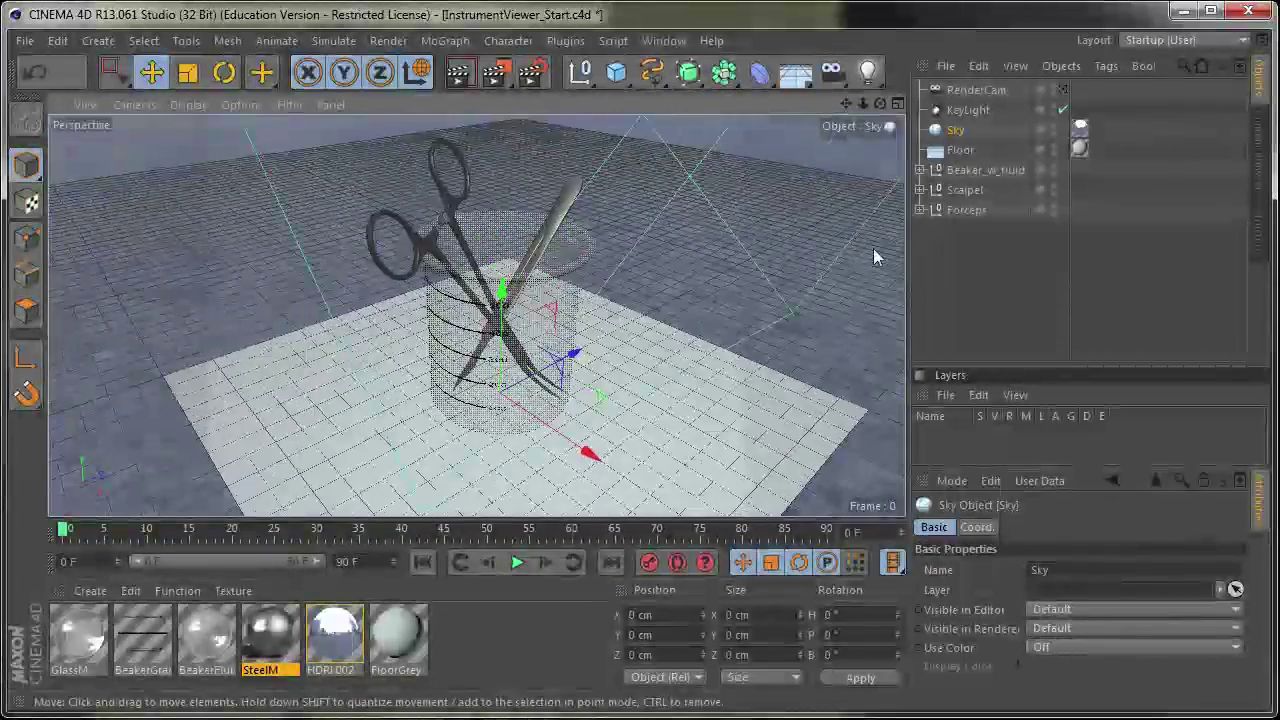
alt+double_click(1054, 133)
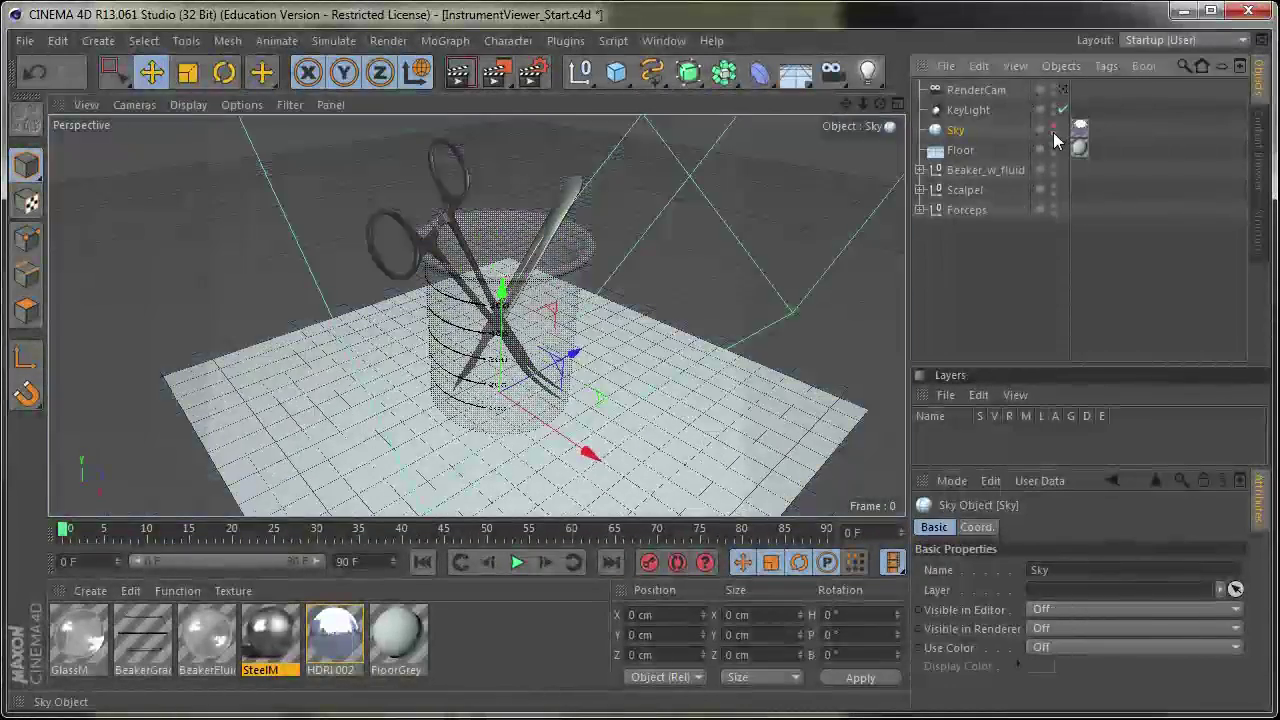
alt+drag(681, 297, 640, 314)
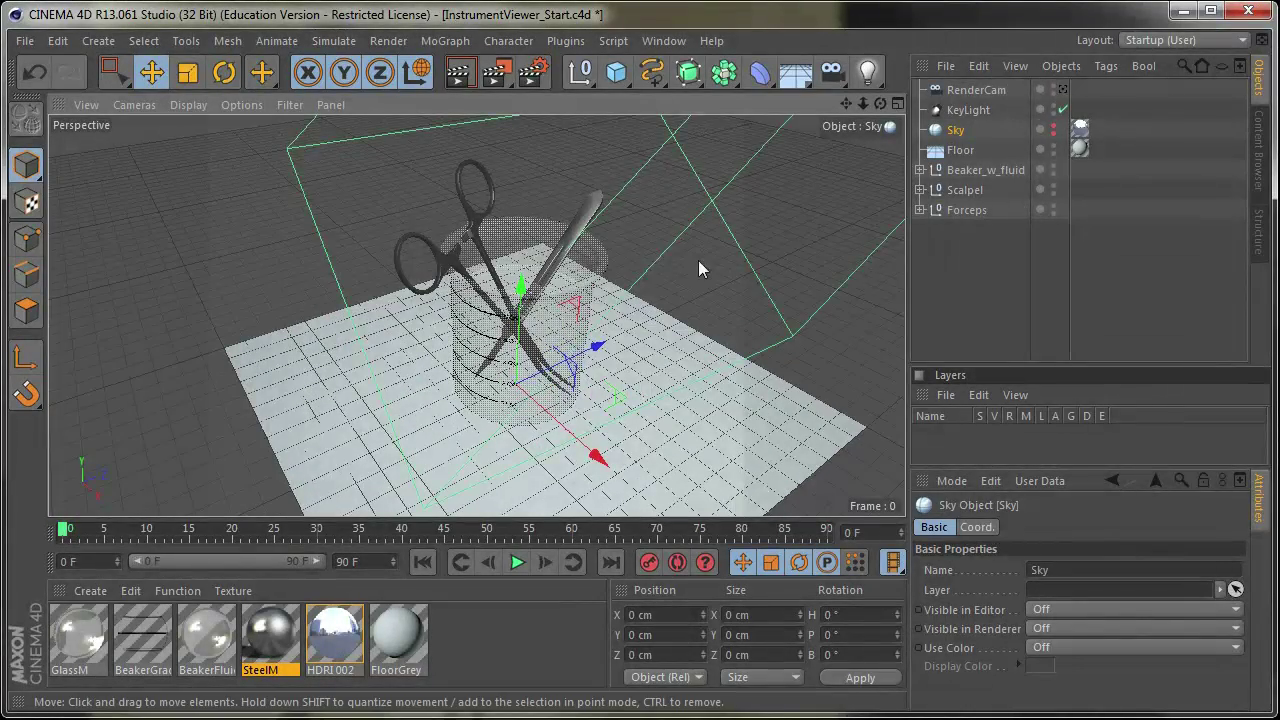
Examine the key light and camera placement around the scene, and switch the viewport to the RenderCam camera
scroll(750, 280, down, 6)
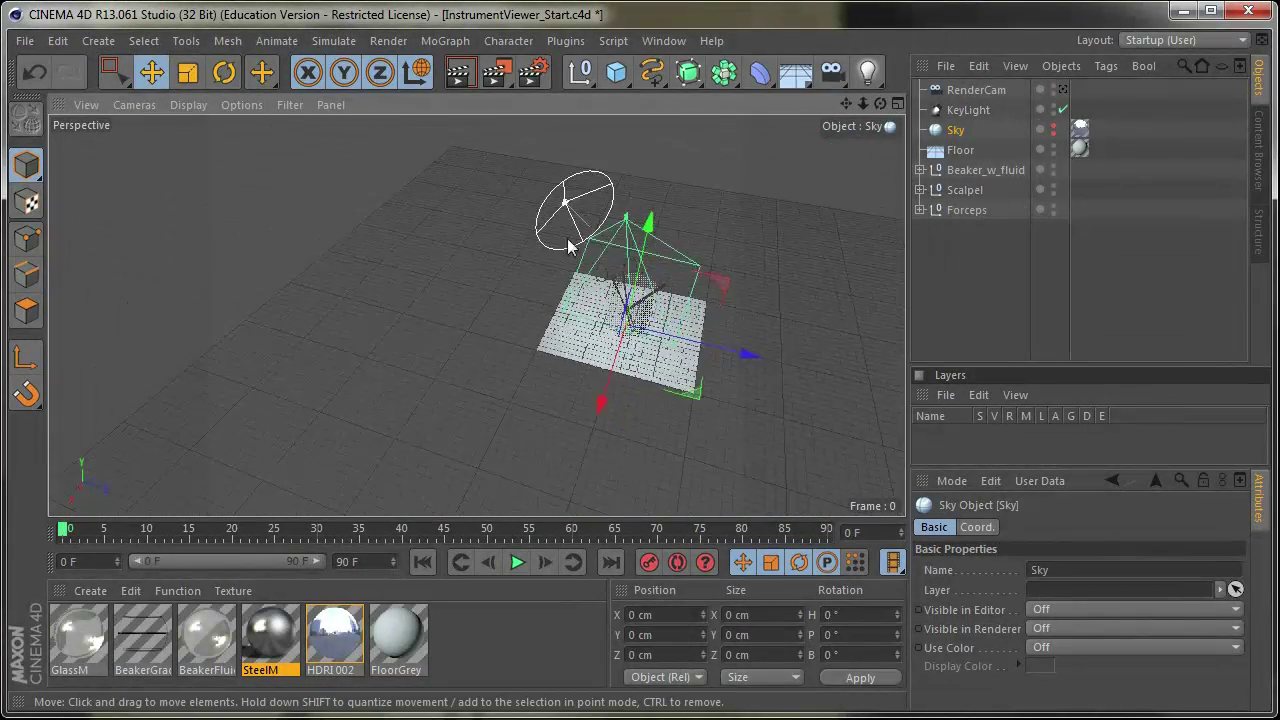
scroll(694, 297, up, 4)
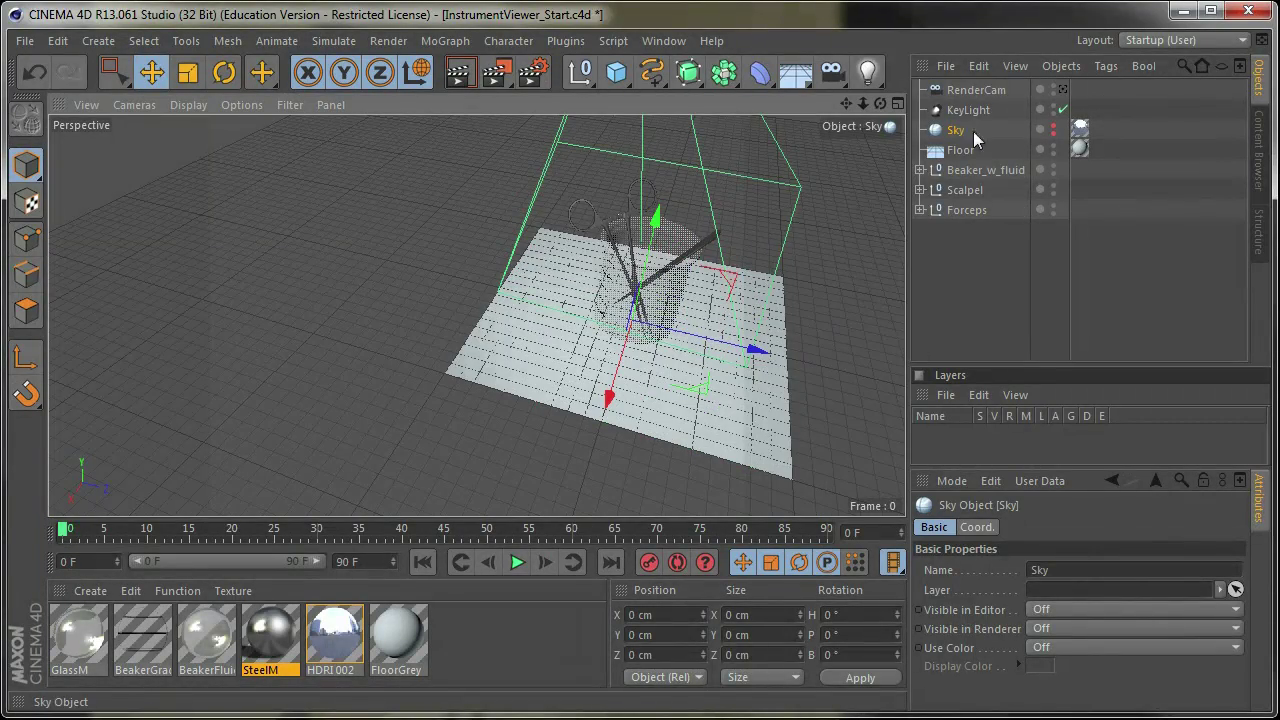
alt+drag(650, 330, 608, 376)
scroll(688, 374, up, 3)
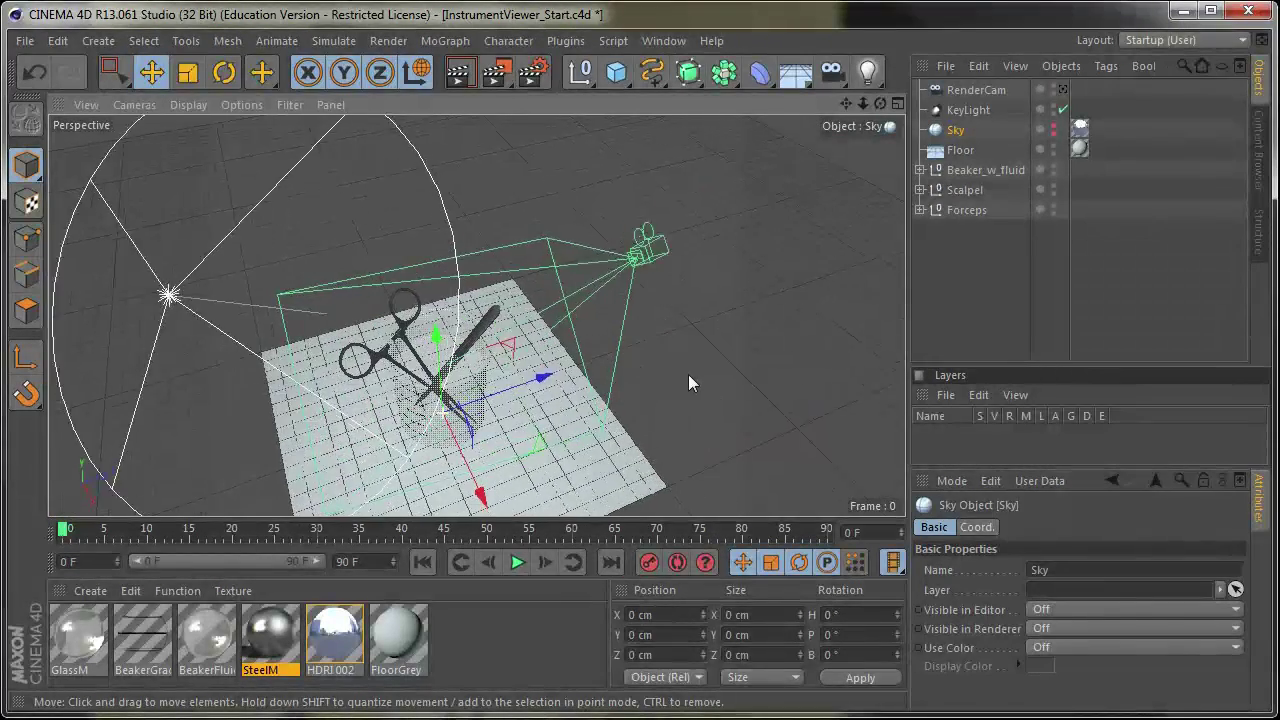
alt+drag(688, 374, 680, 371)
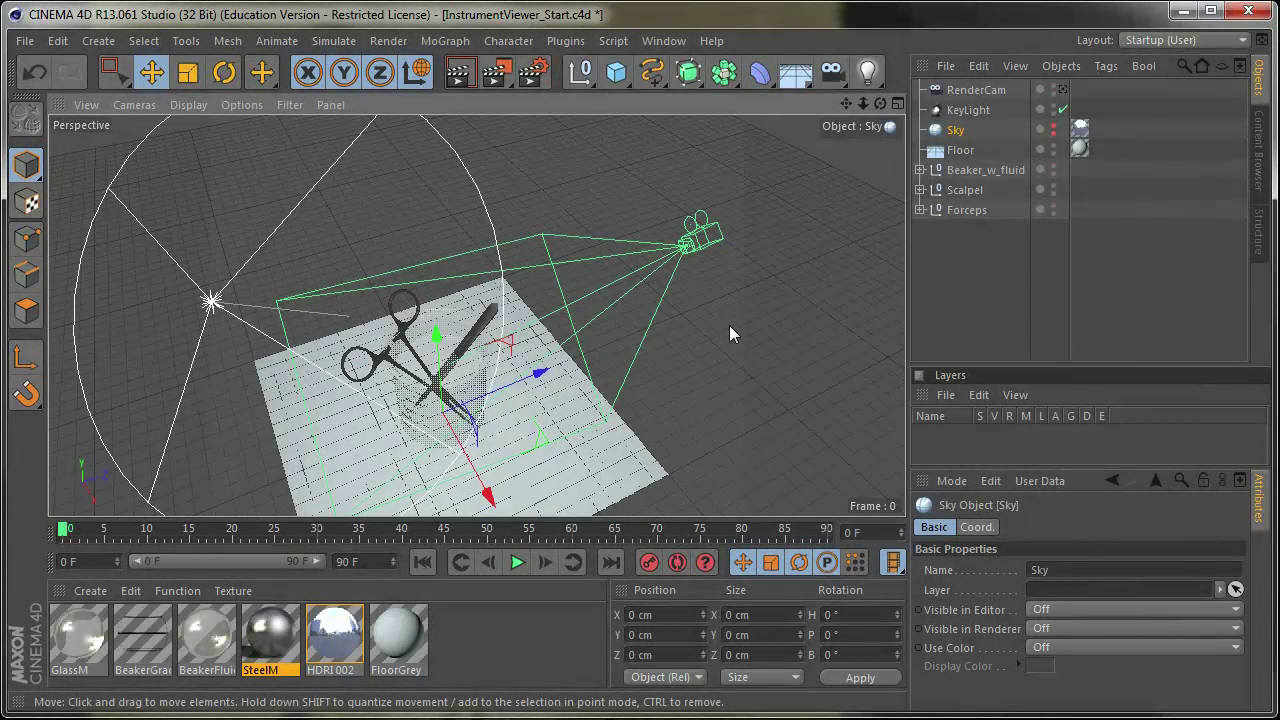
click(1063, 90)
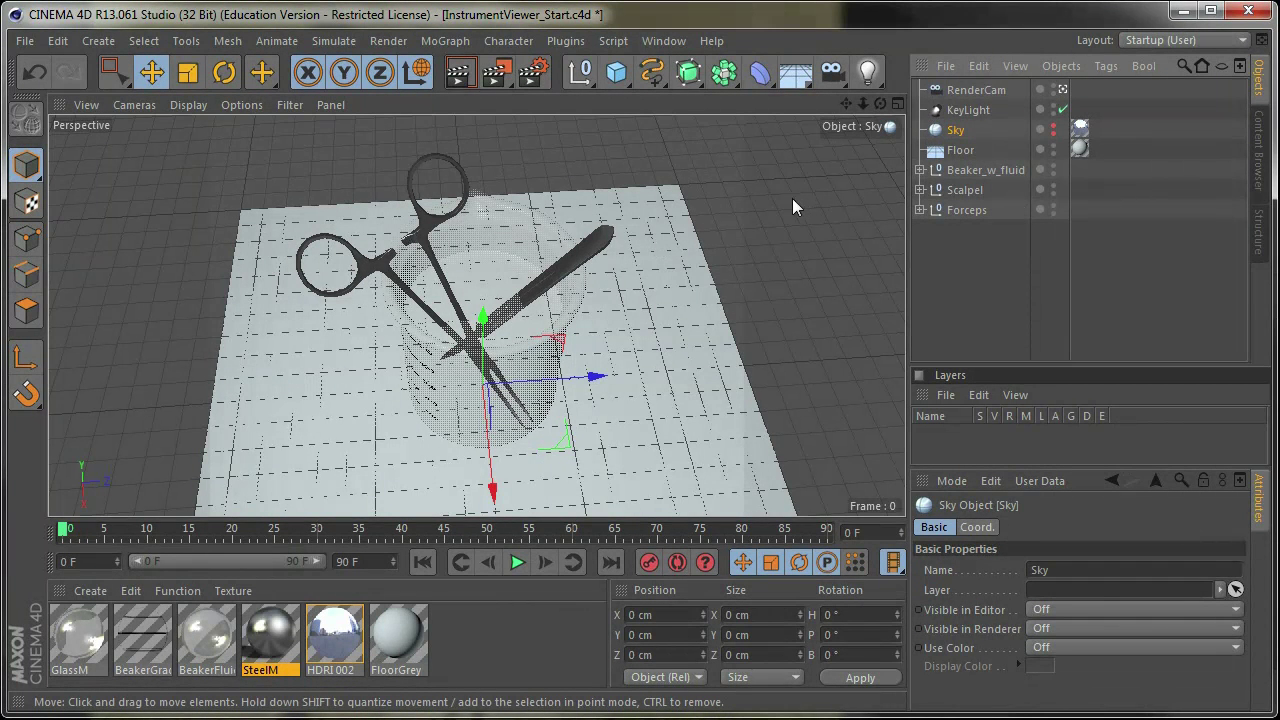
Open the render settings and display the output settings of the Quick_render preset
click(533, 80)
drag(548, 147, 562, 108)
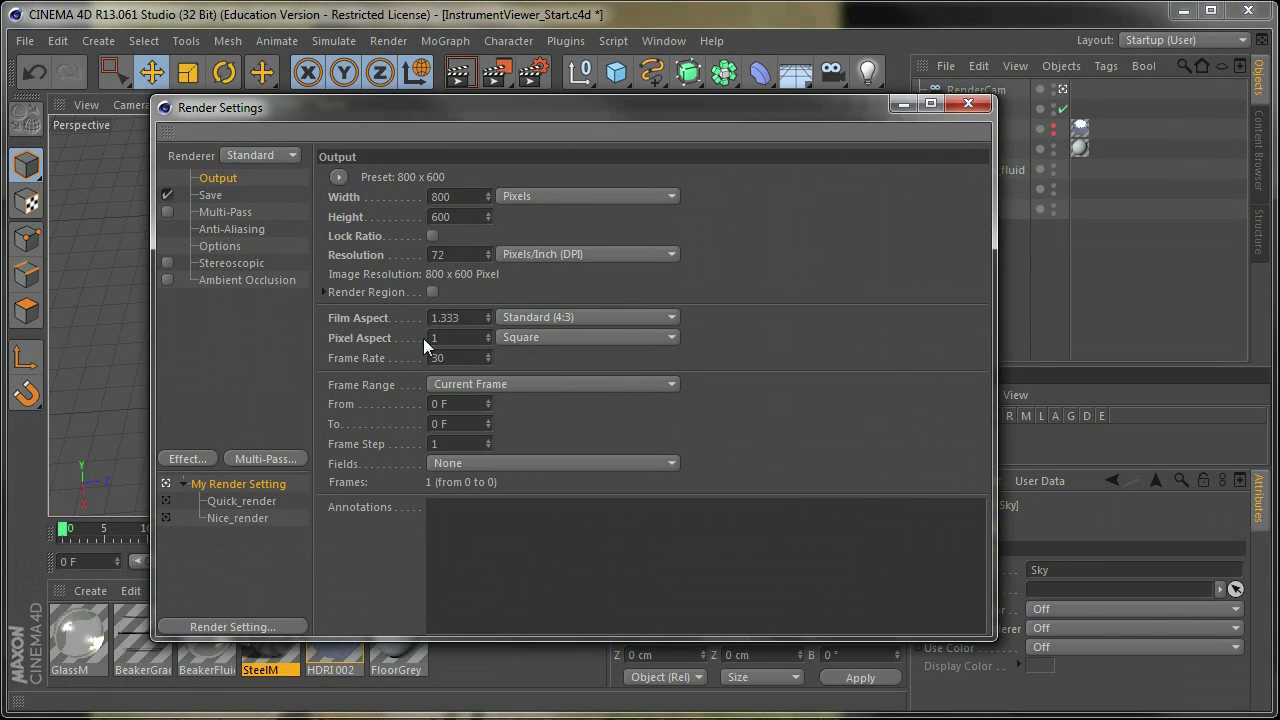
click(256, 501)
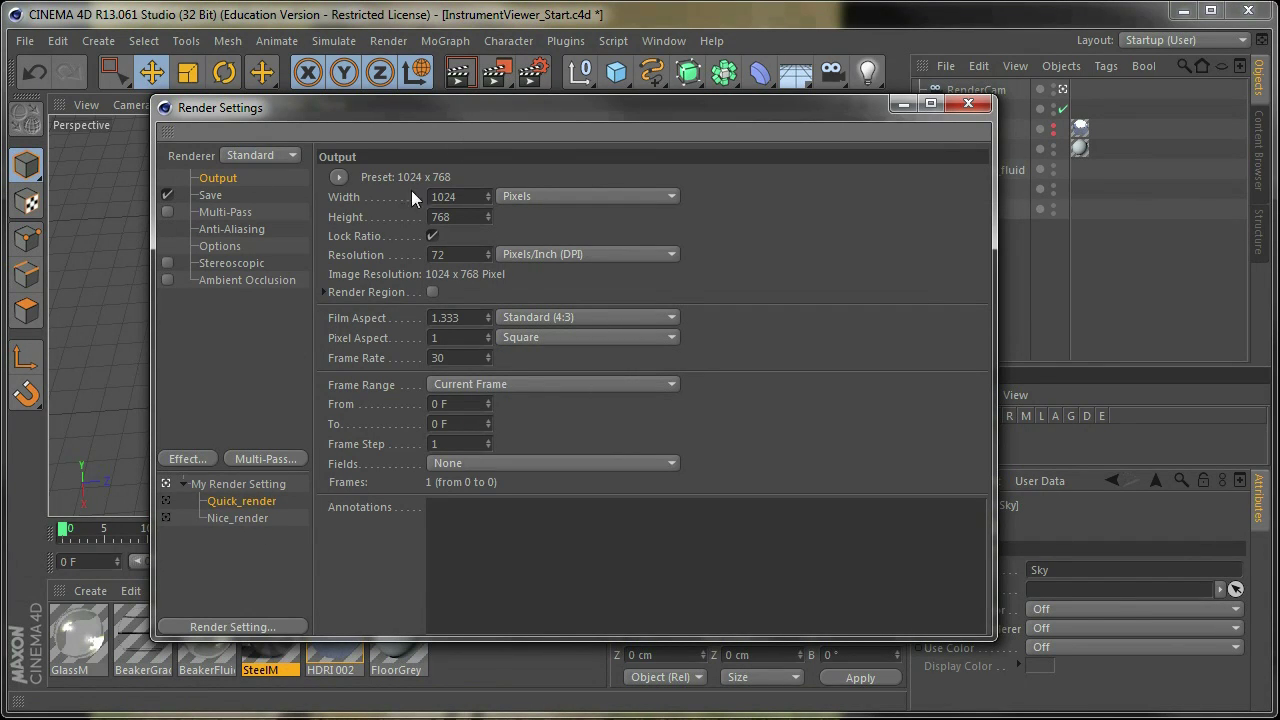
drag(441, 116, 490, 115)
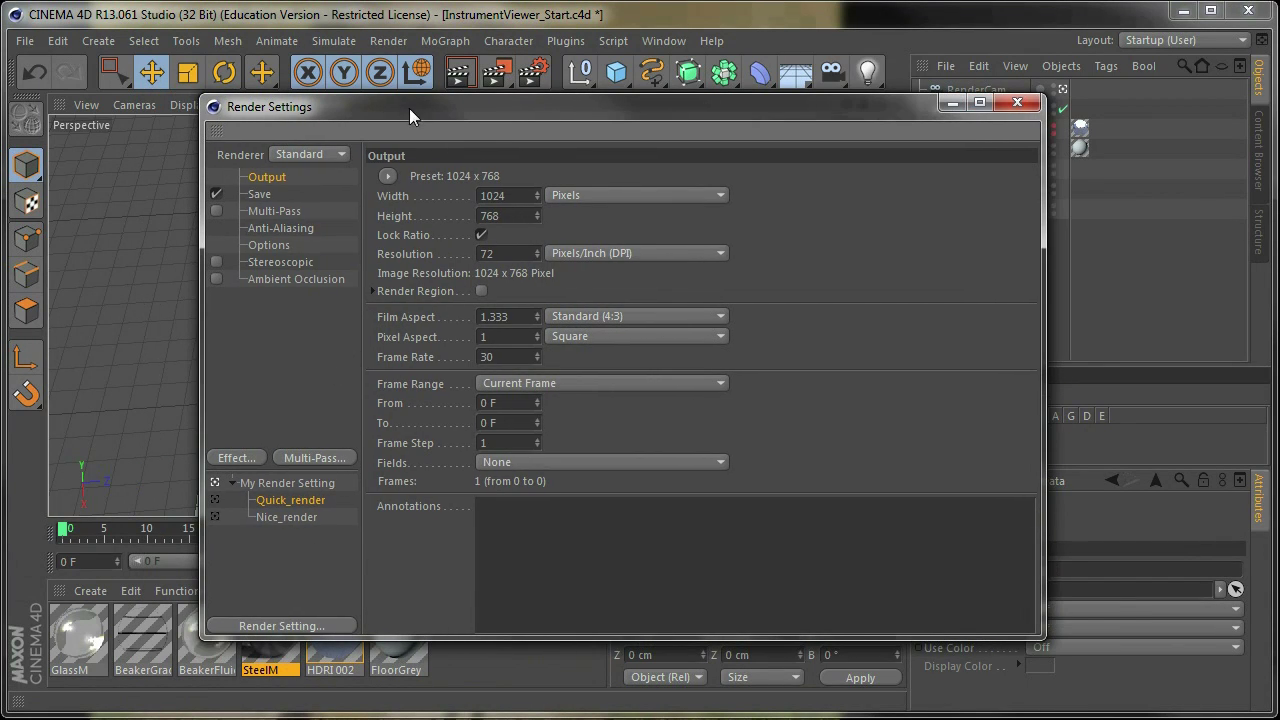
drag(409, 108, 623, 97)
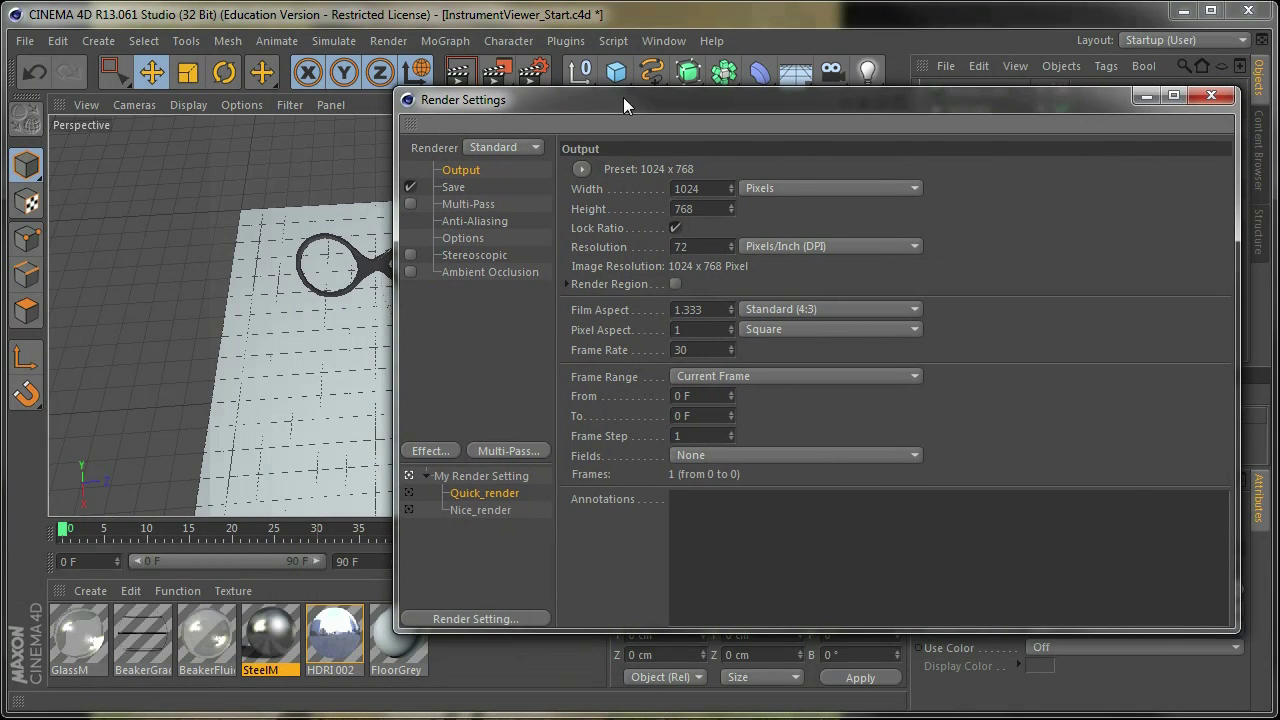
Review the Options, Anti-Aliasing and Ambient Occlusion settings of the Quick_render preset
click(466, 239)
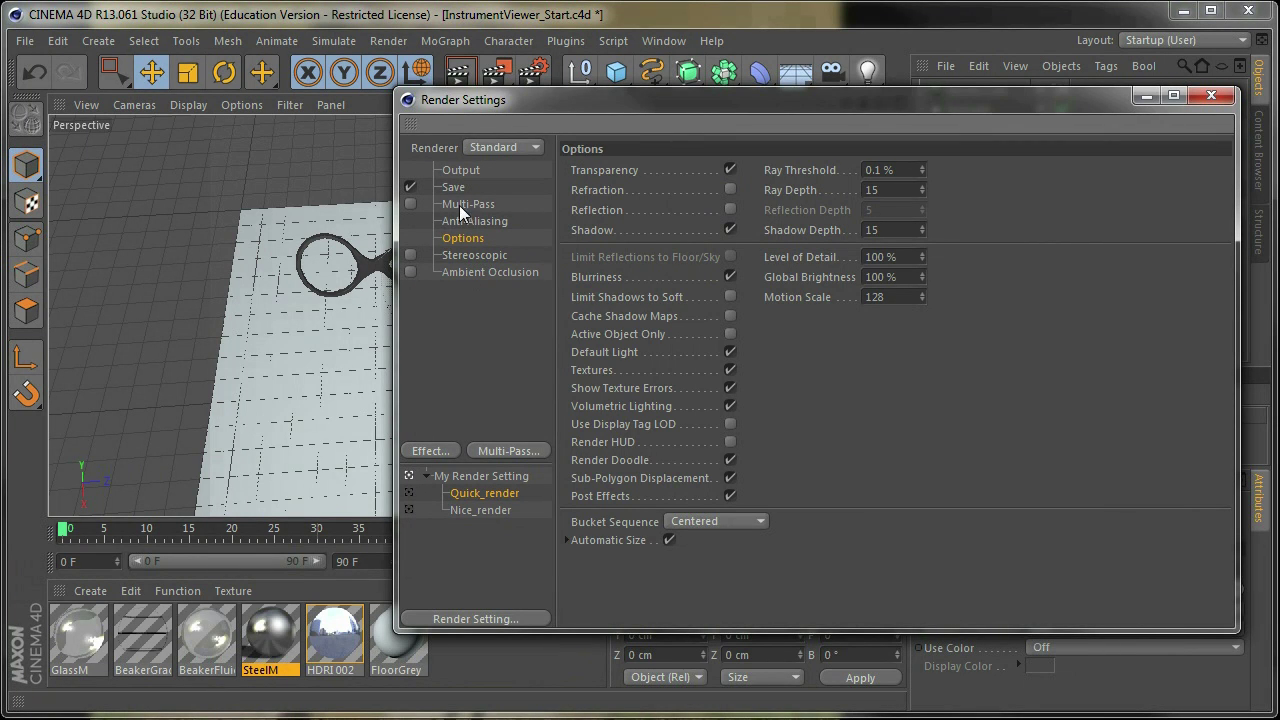
click(500, 222)
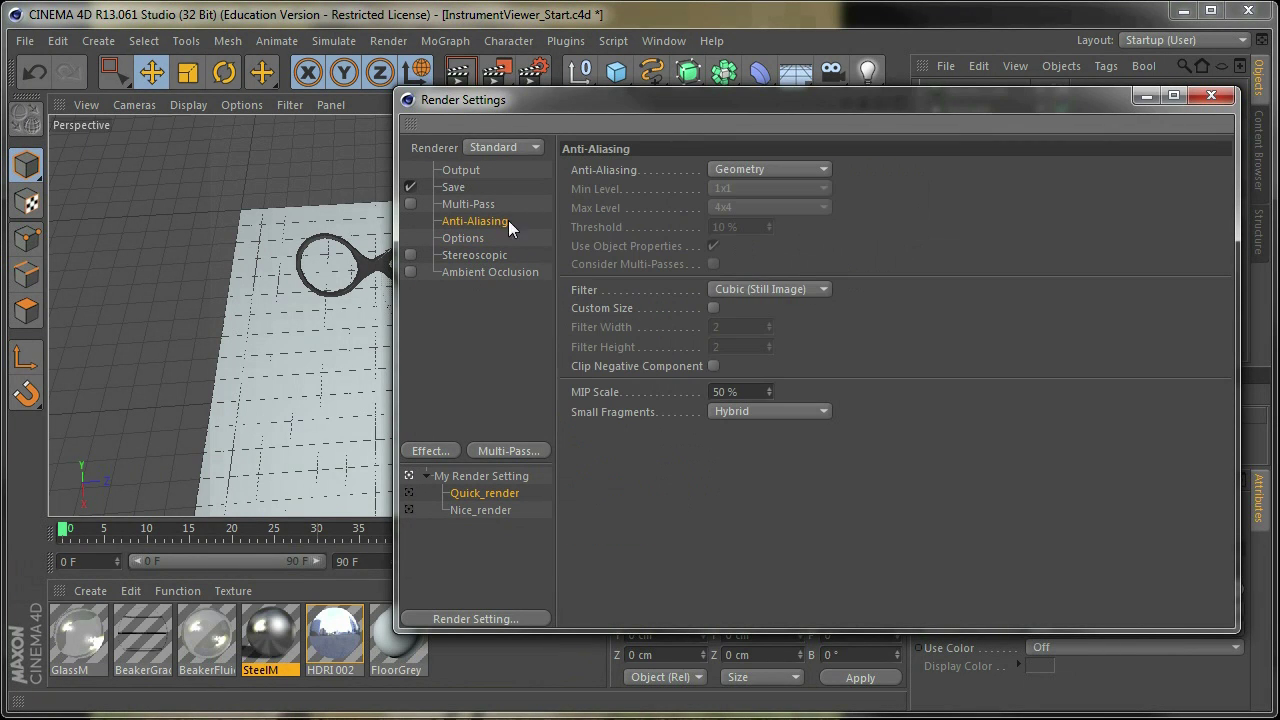
click(775, 168)
click(752, 207)
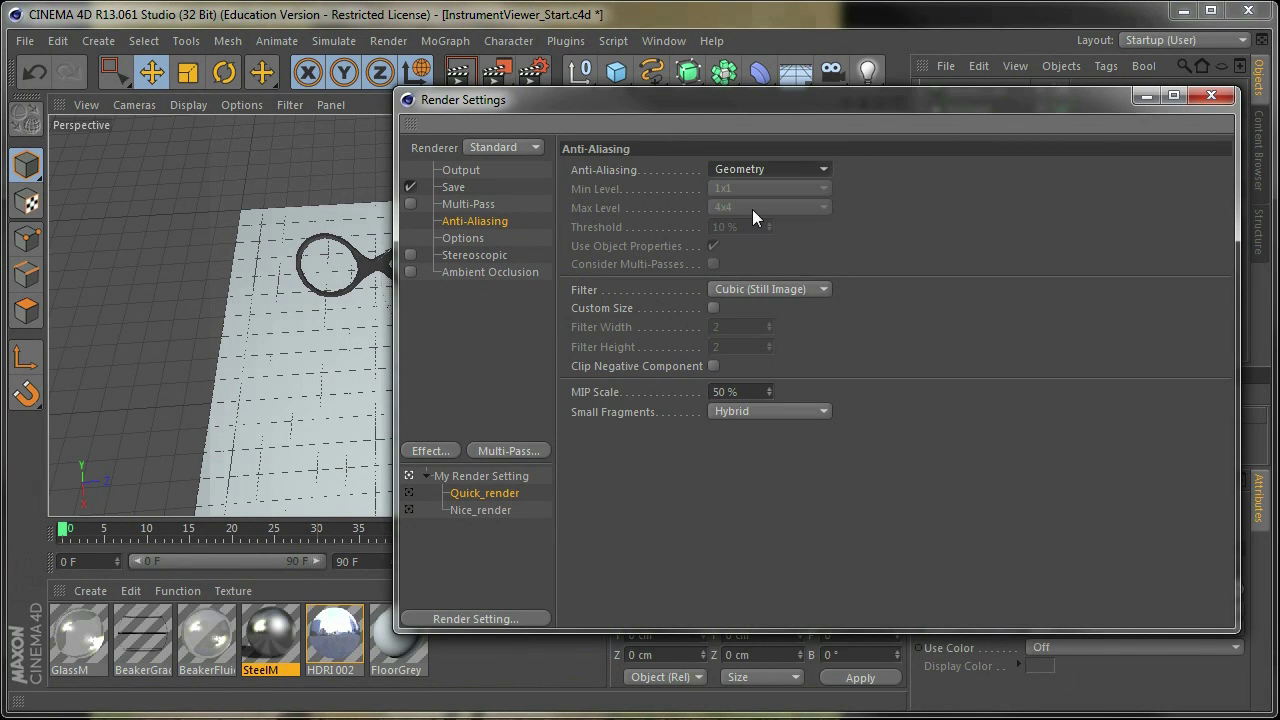
click(476, 273)
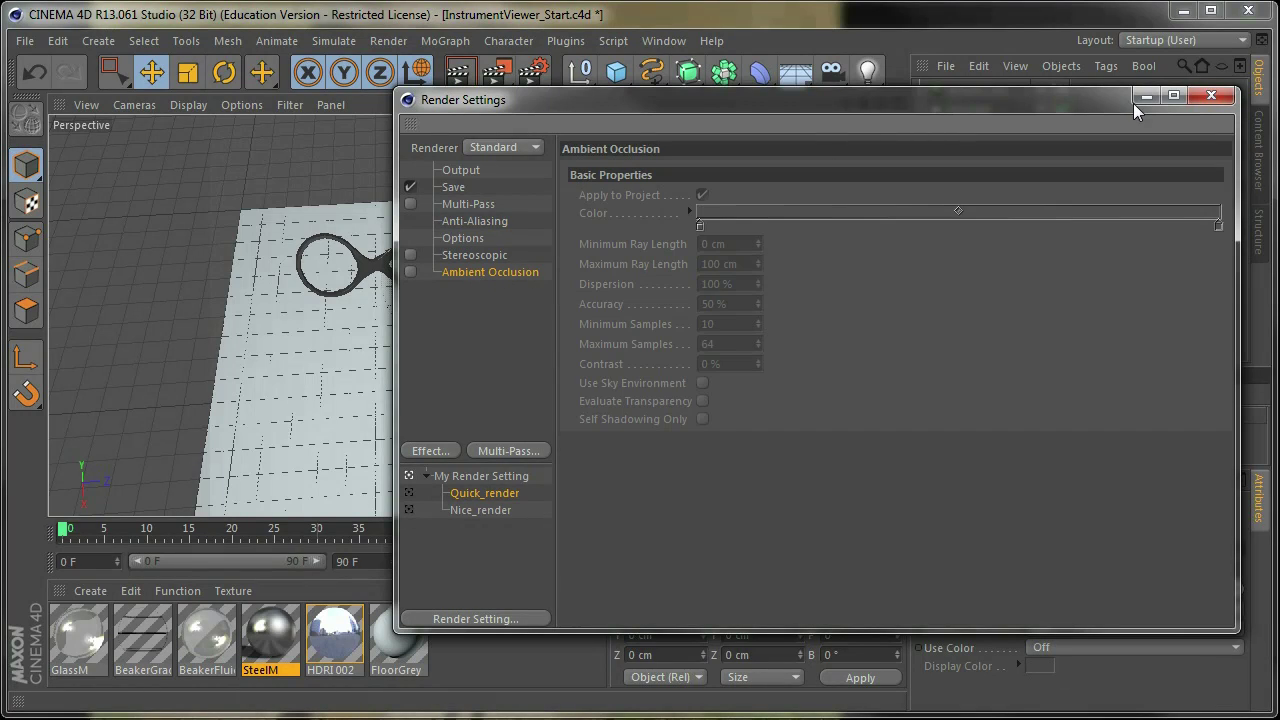
Close the render settings, render the RenderCam view to the Picture Viewer, and close the viewer after inspecting the image
click(1210, 98)
click(497, 70)
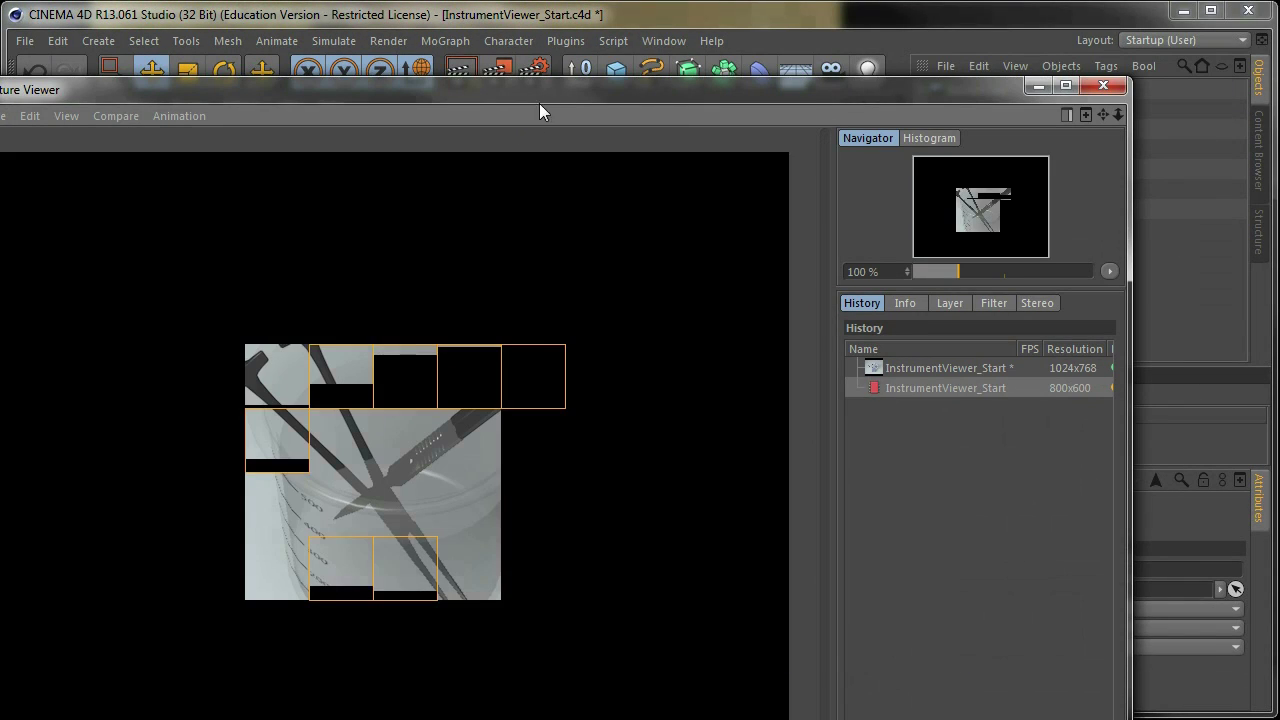
drag(550, 90, 645, 34)
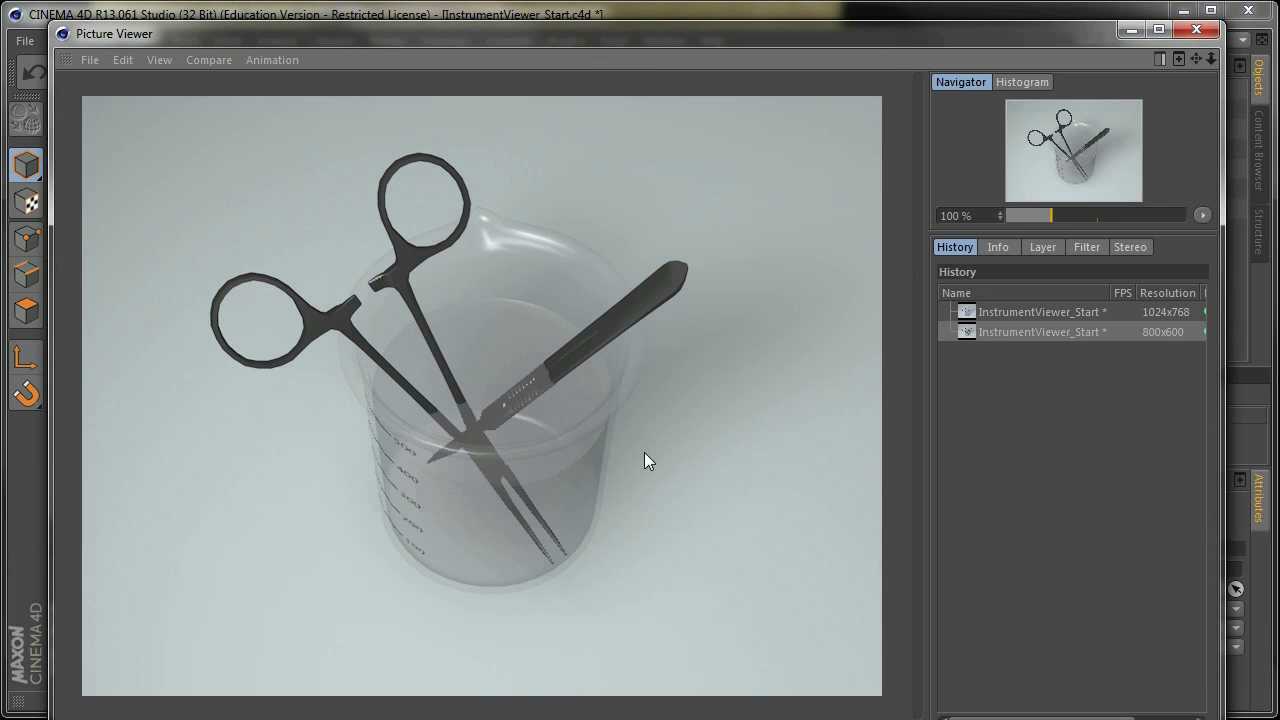
click(1197, 30)
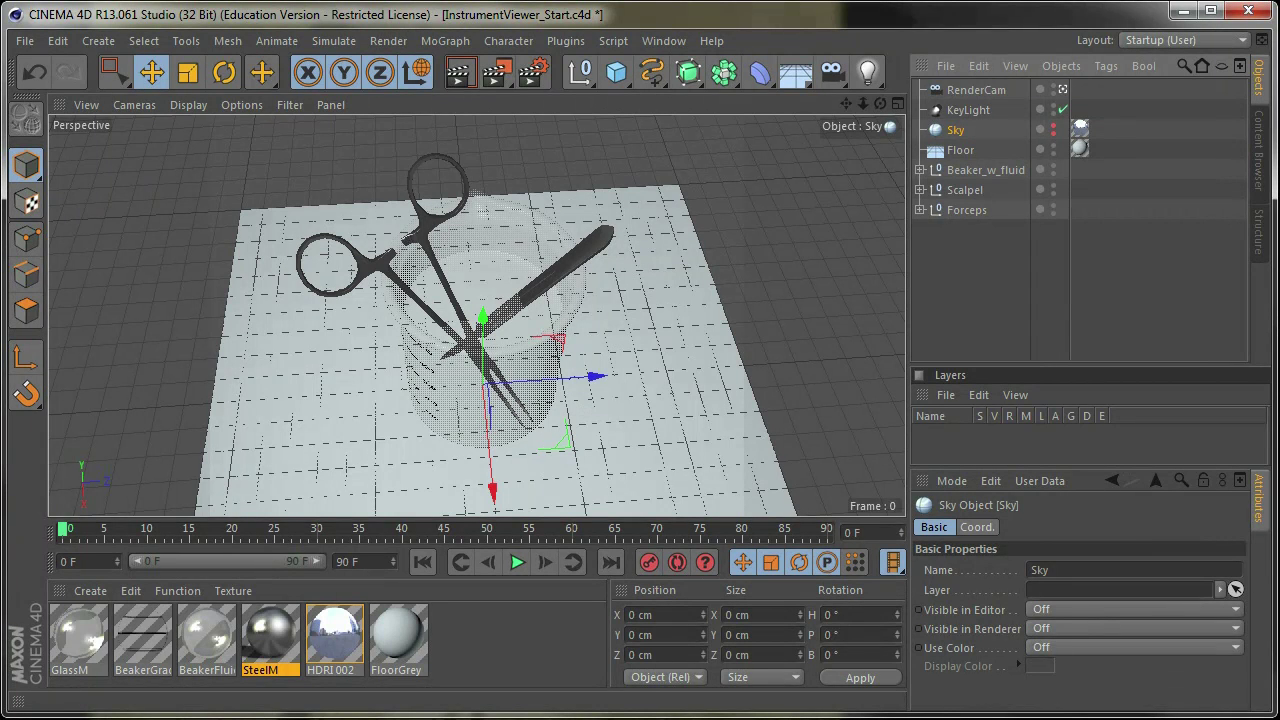
key(alt+Tab)
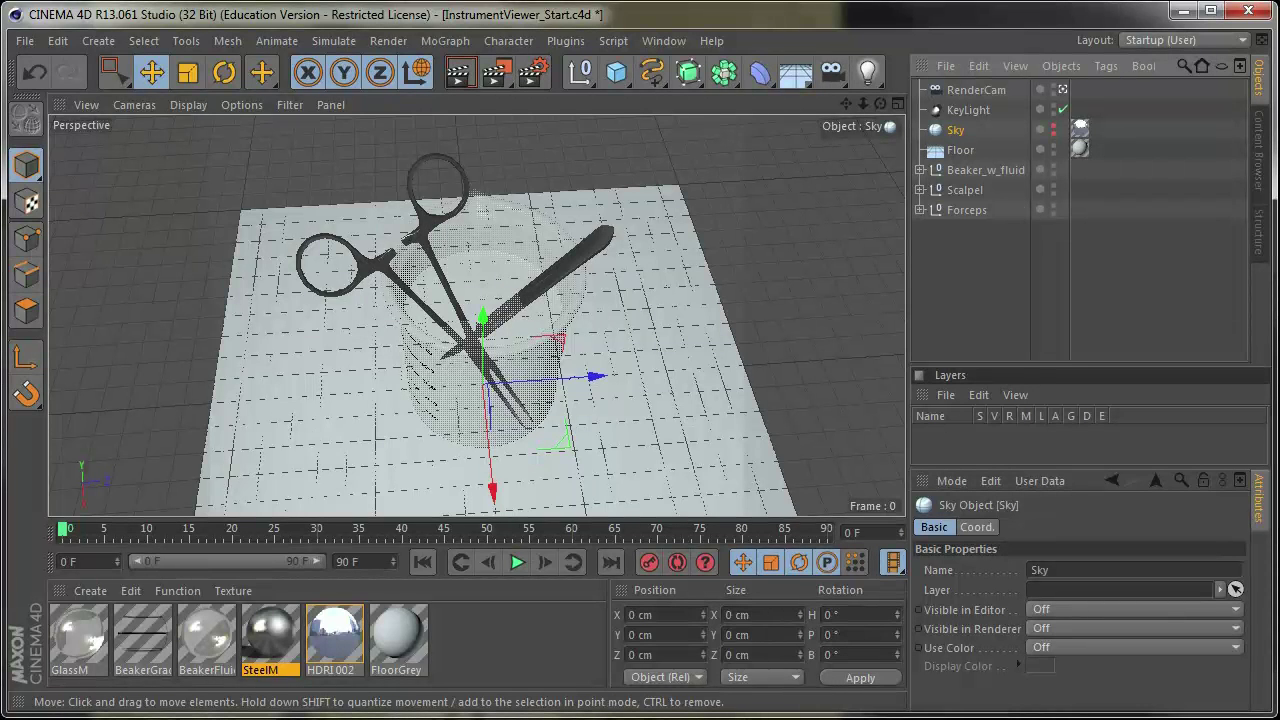
key(alt+Tab)
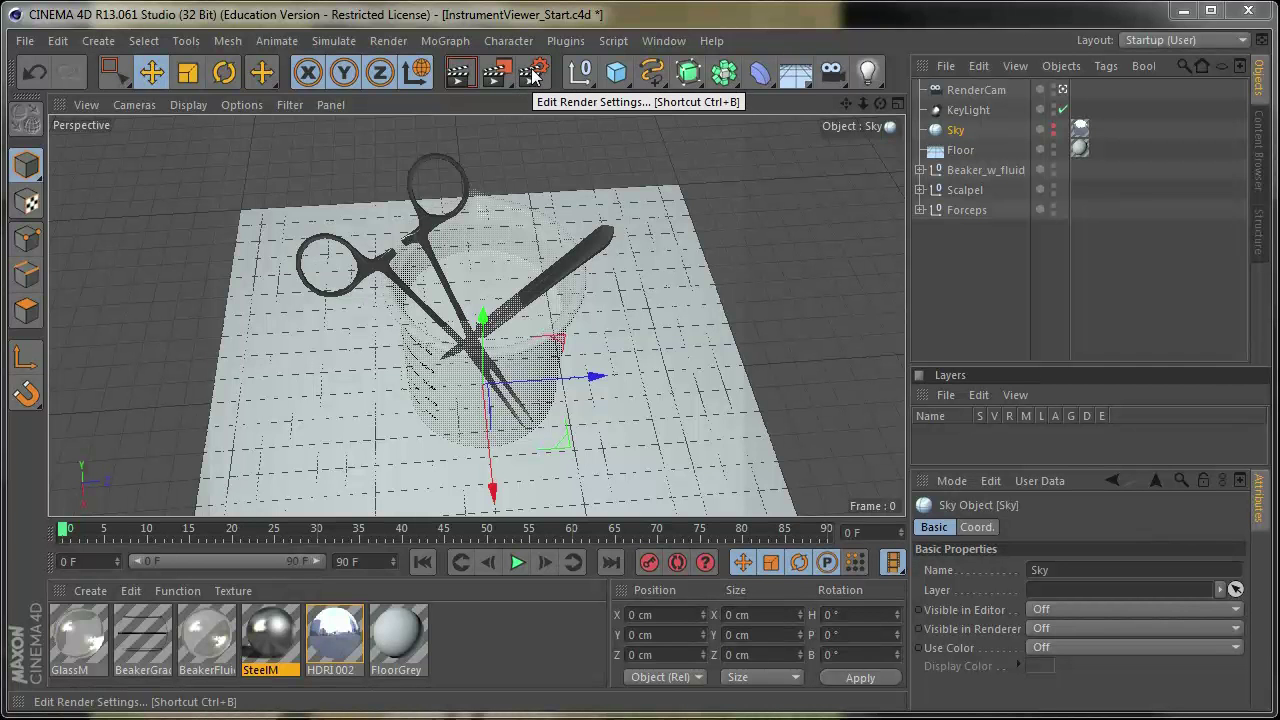
Open the render settings and review the Output, Options and Anti-Aliasing settings of the Nice_render preset
click(535, 76)
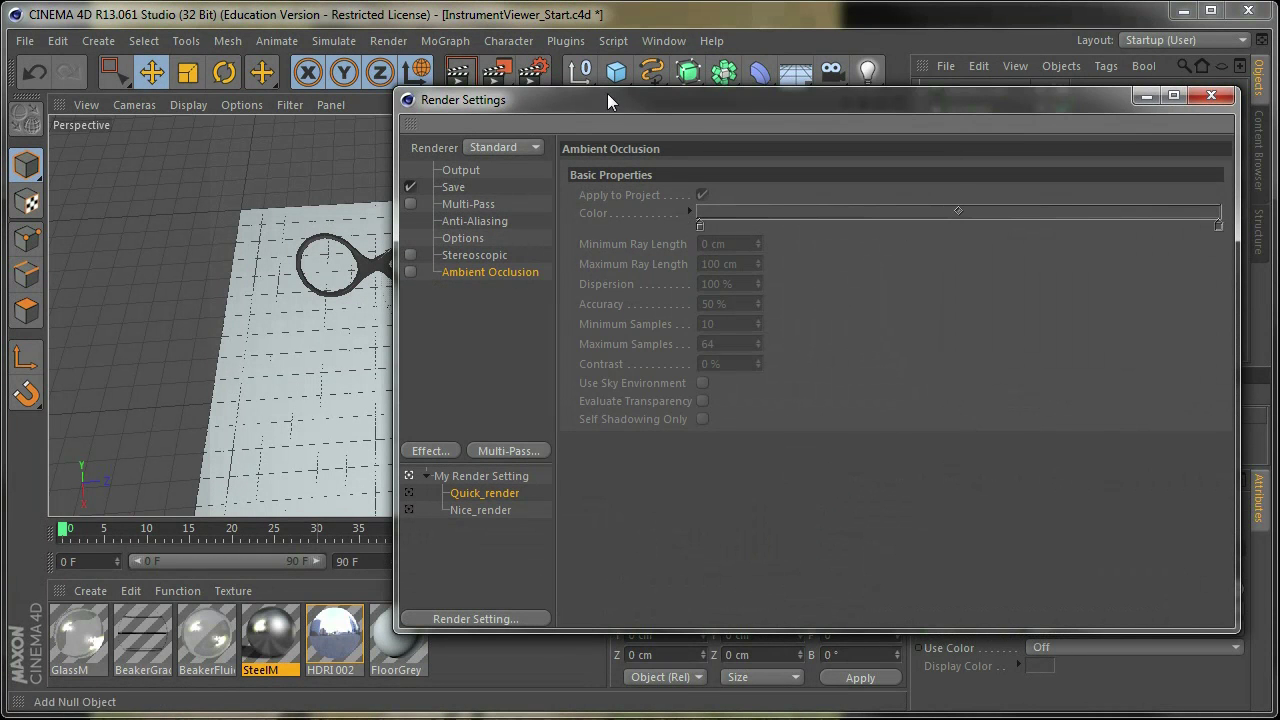
click(461, 170)
drag(700, 103, 662, 109)
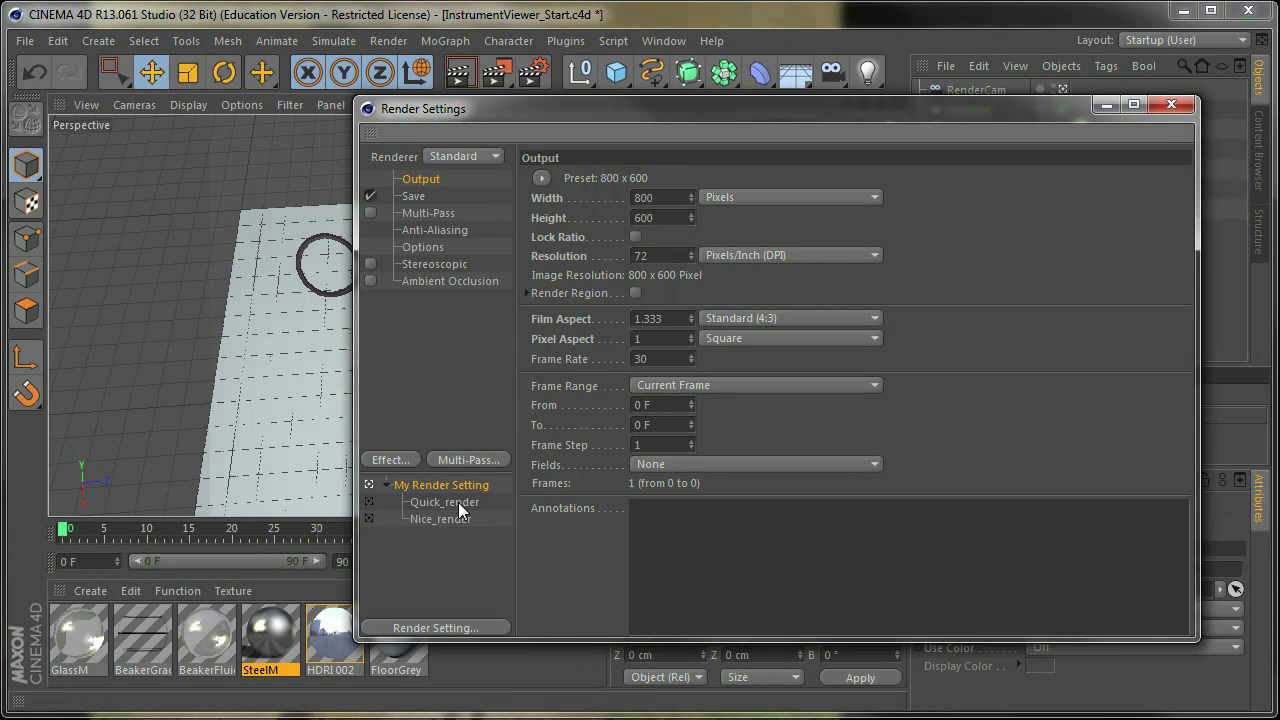
click(458, 502)
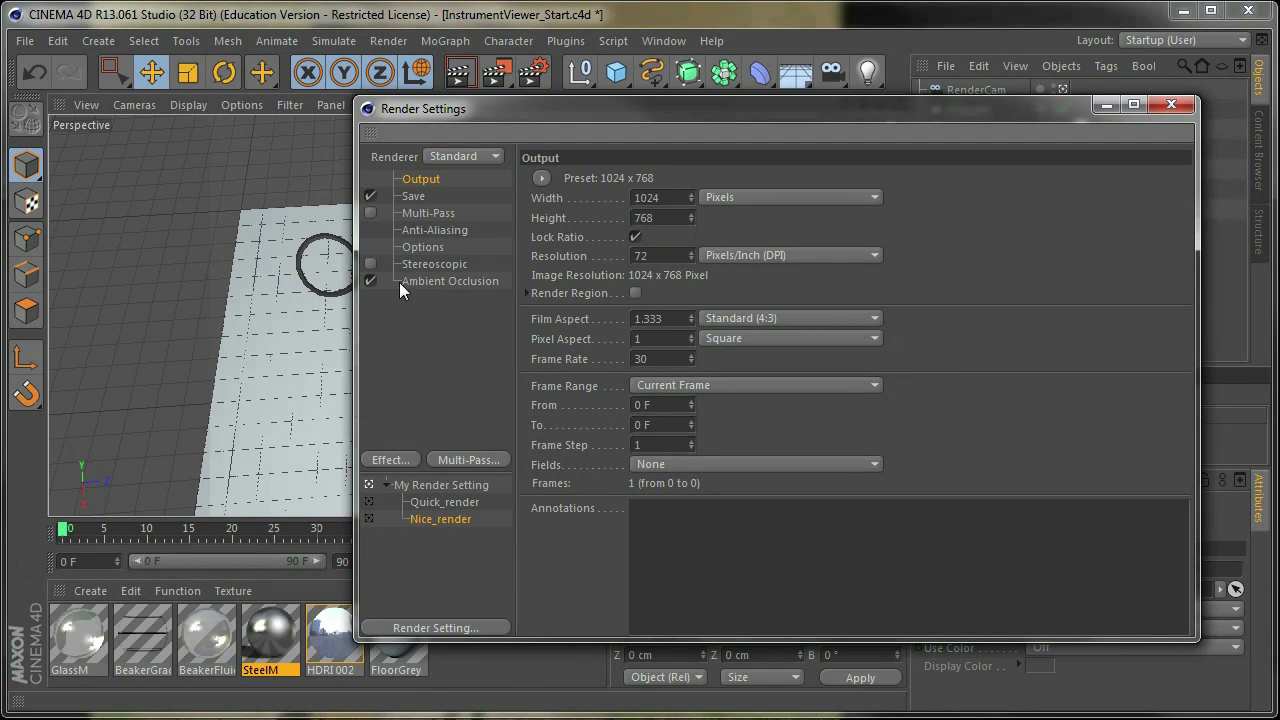
click(440, 248)
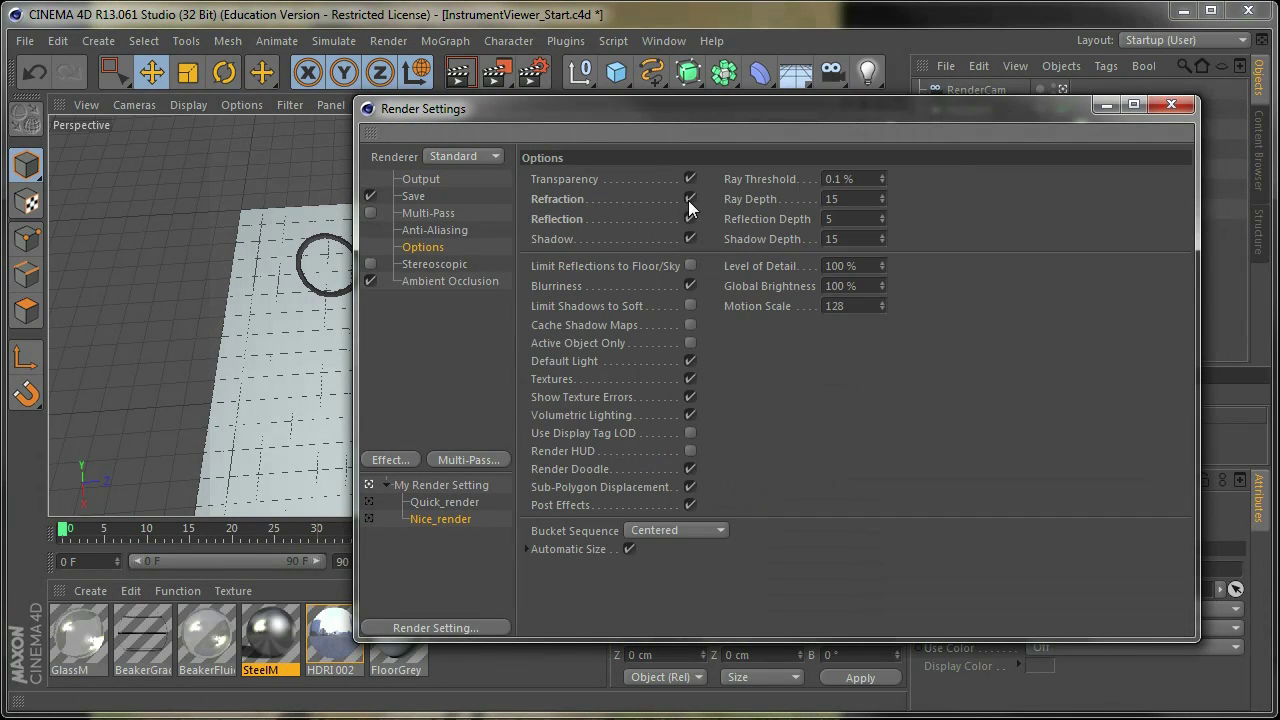
click(430, 230)
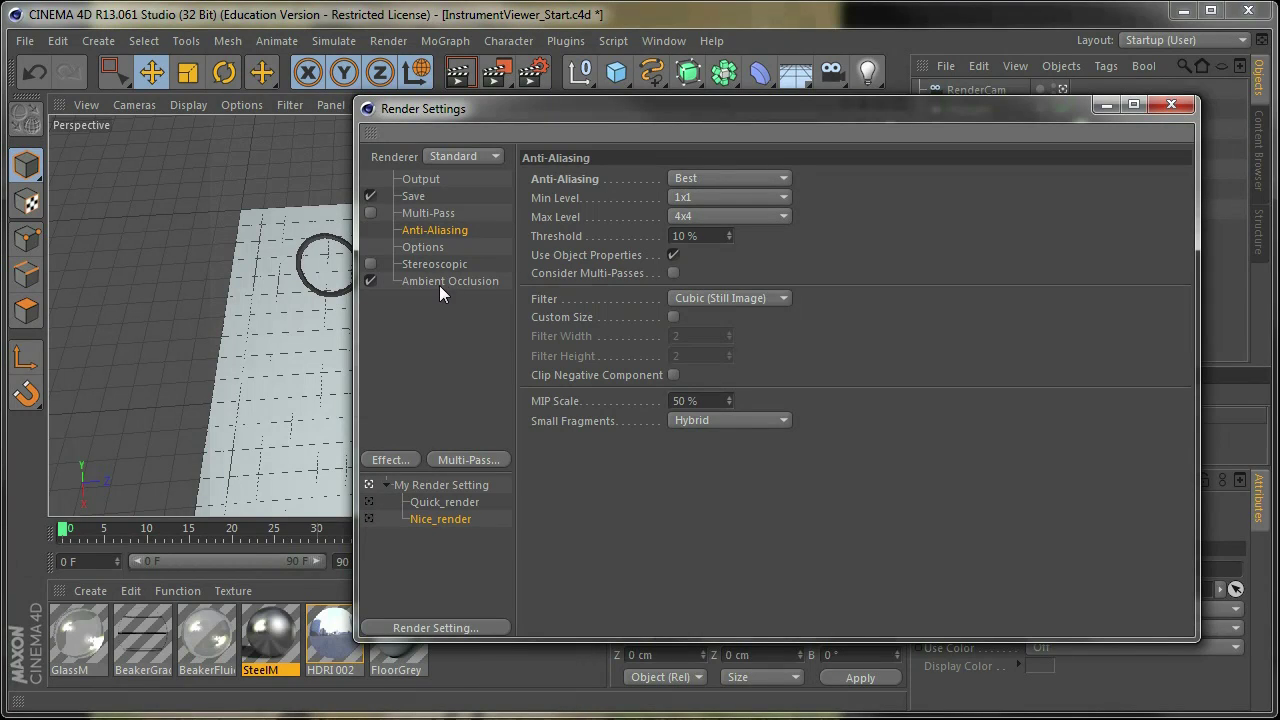
Select the Quick_render preset, review its anti-aliasing and output settings, and close the render settings
click(438, 501)
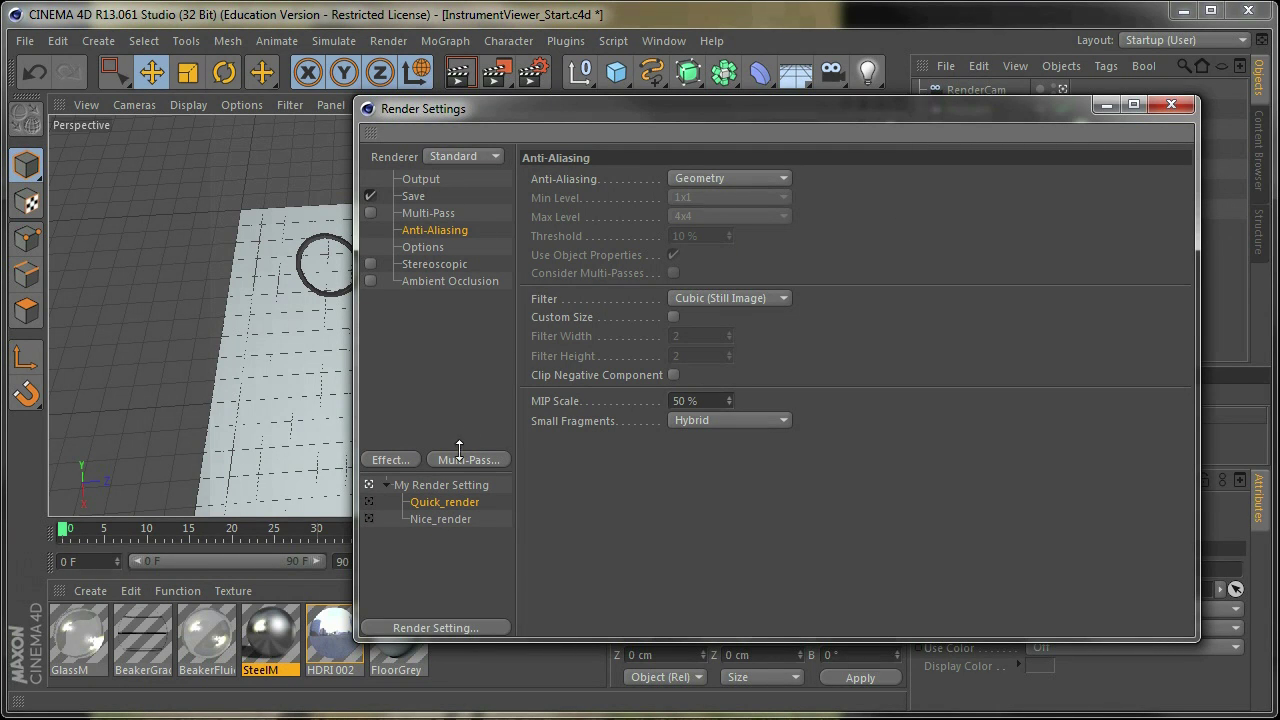
click(421, 180)
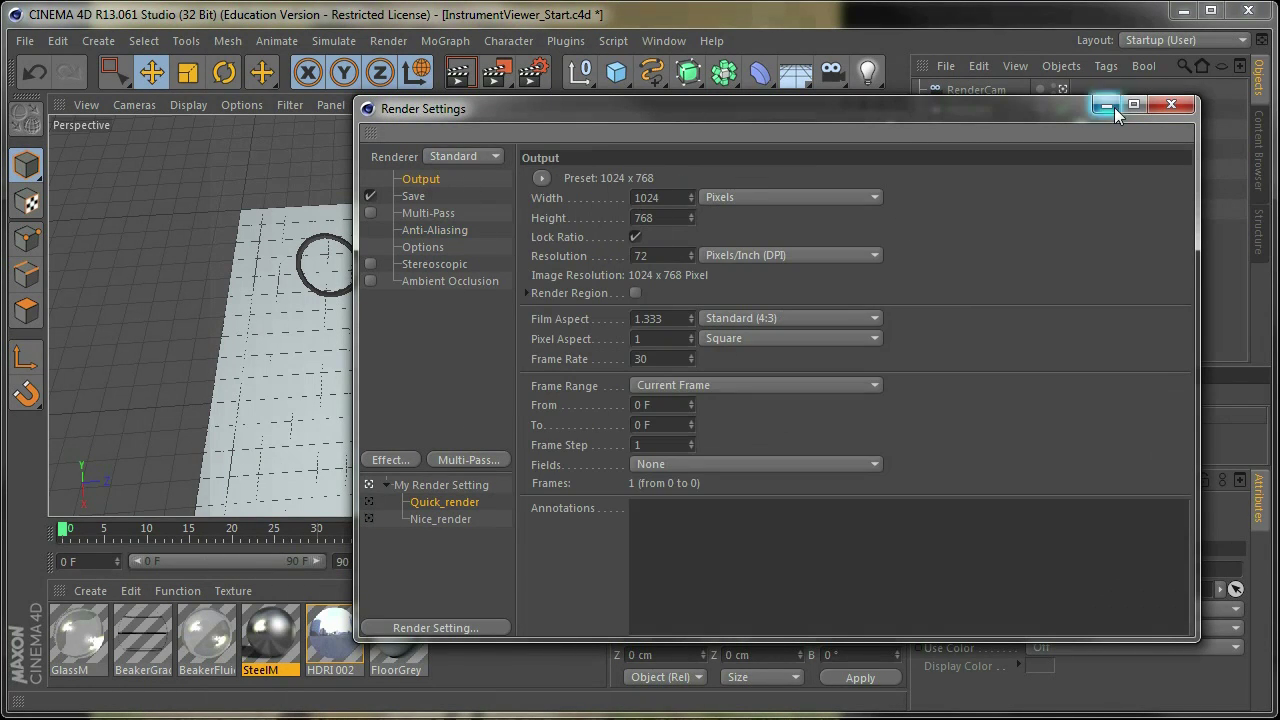
click(1173, 104)
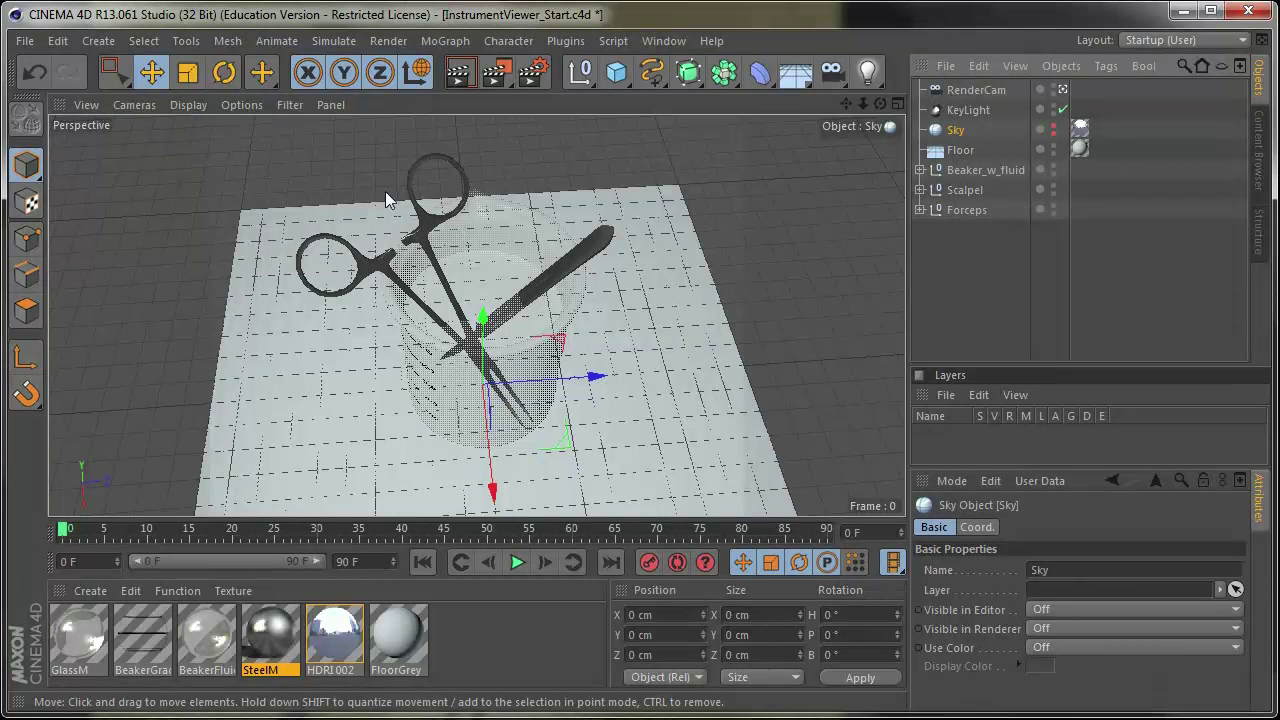
Leave the RenderCam view and examine the camera, the key light and the instruments in the beaker from the free viewport
click(1062, 88)
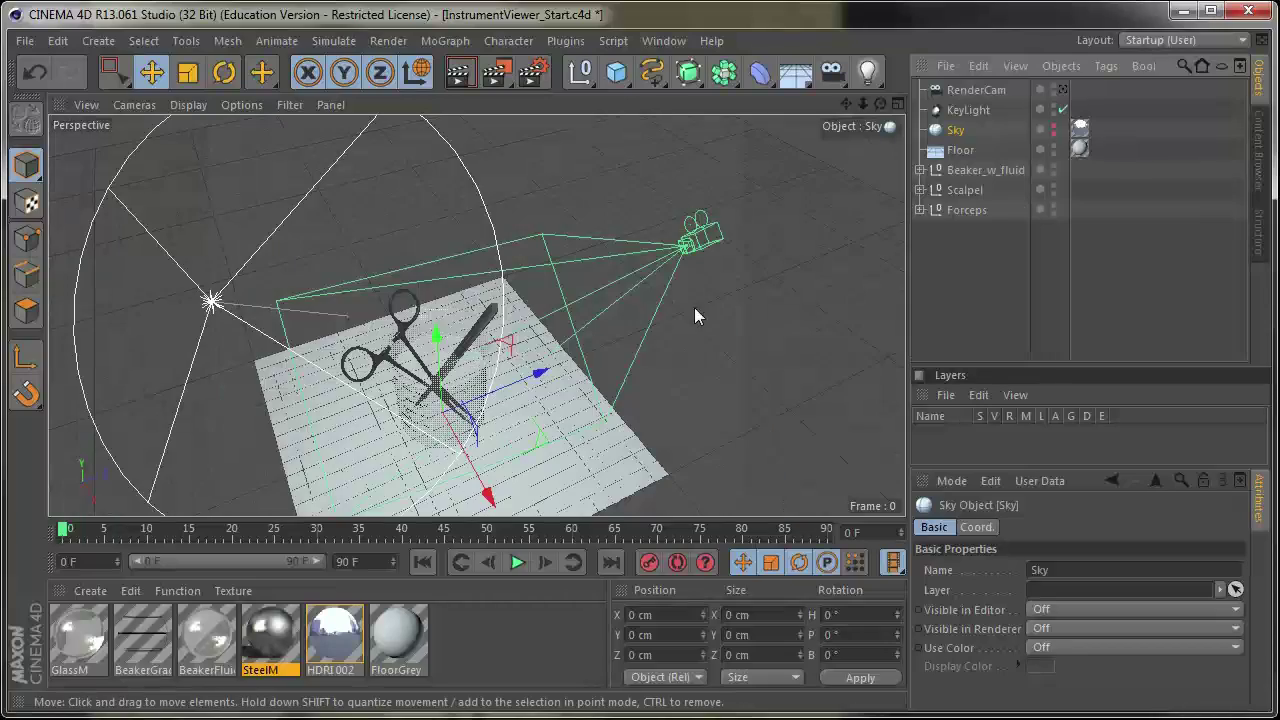
scroll(584, 406, down, 6)
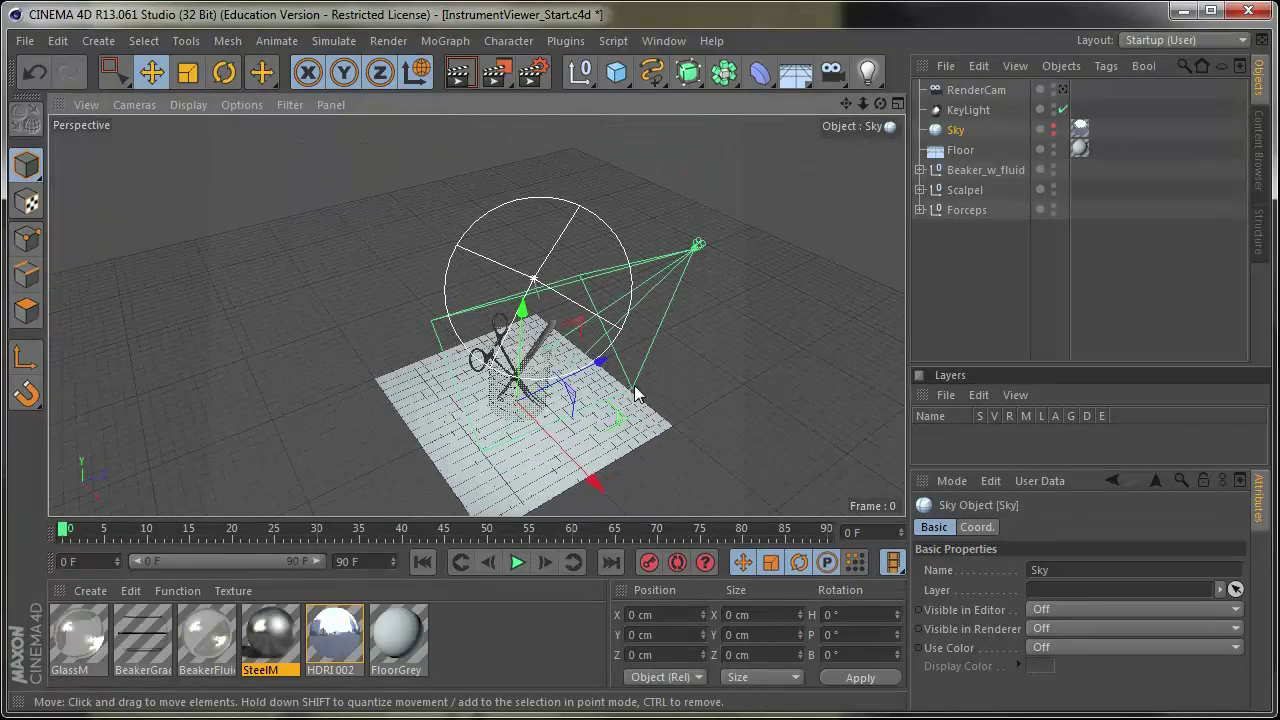
alt+drag(597, 285, 630, 317)
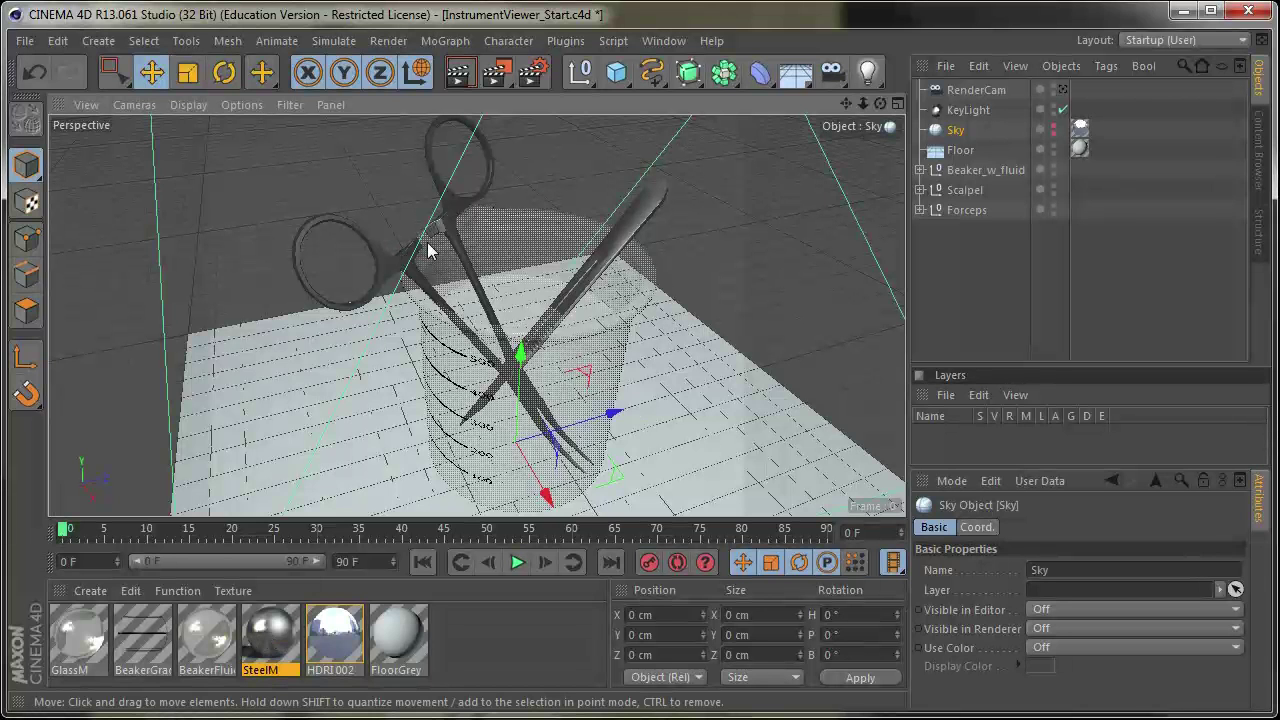
Open the SteelM material and enable its Transparency channel with a white color and Additive turned off
double_click(255, 655)
drag(245, 119, 876, 116)
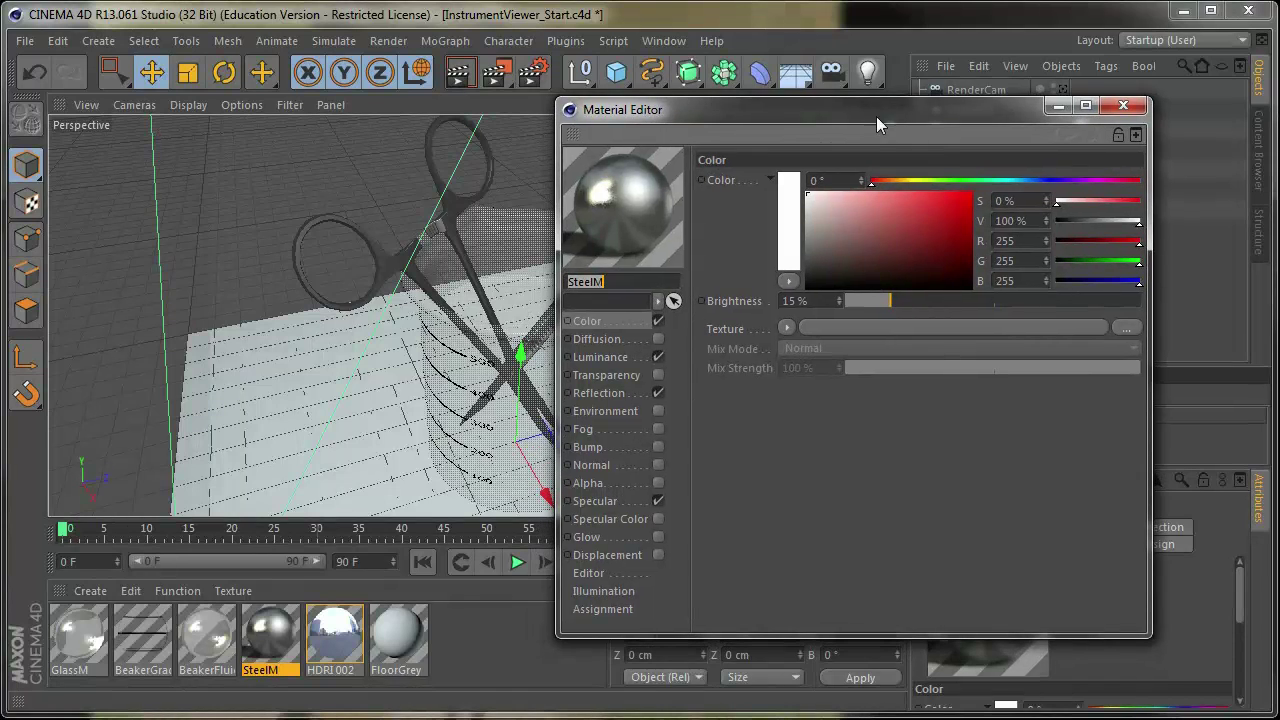
click(613, 376)
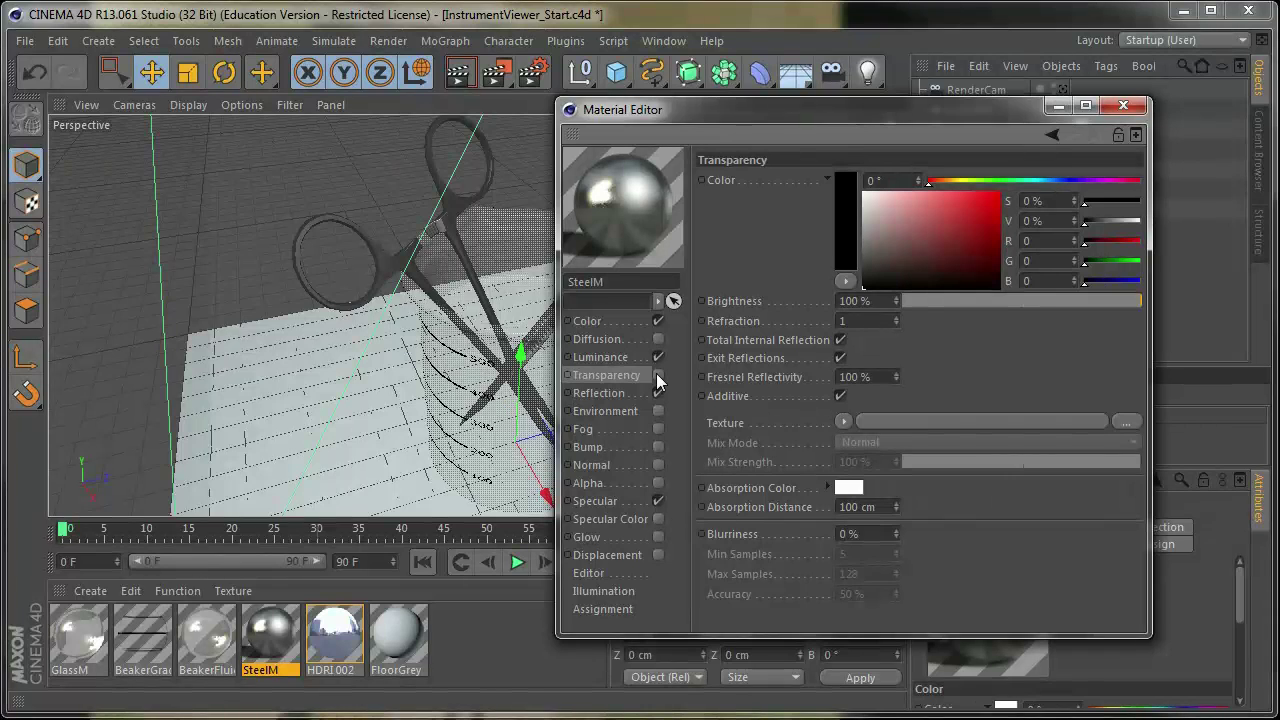
click(657, 375)
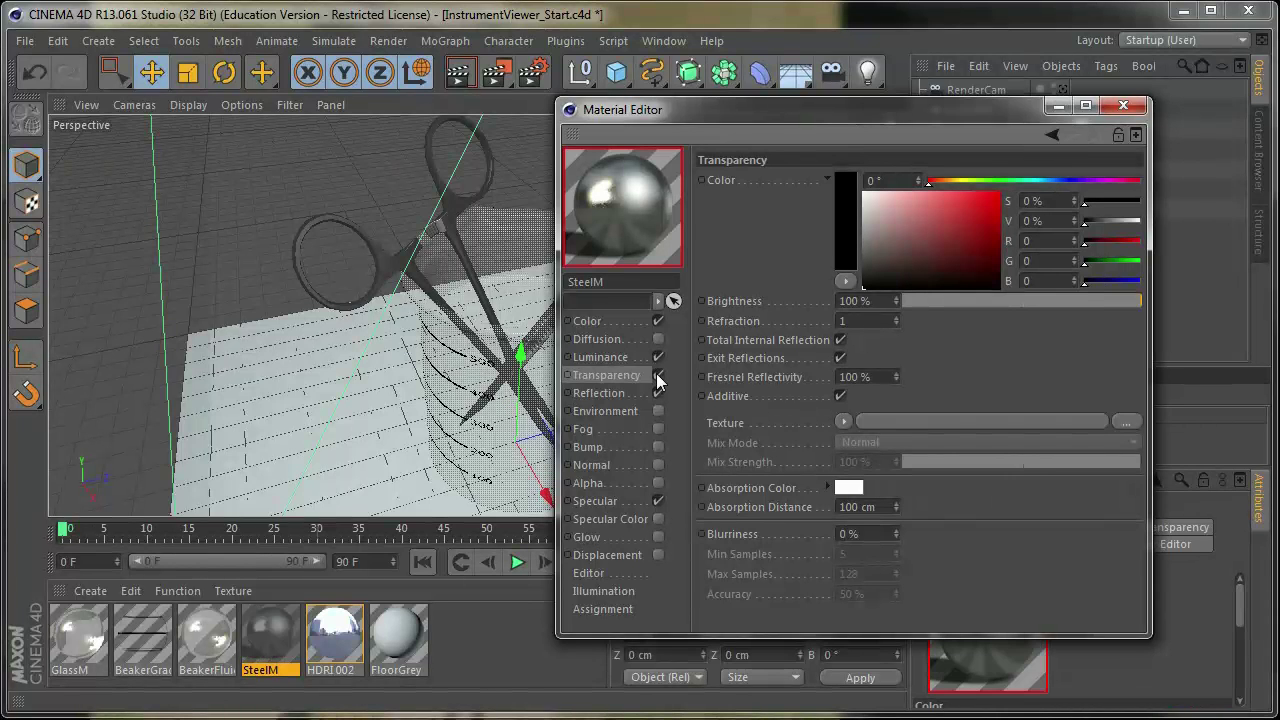
click(658, 393)
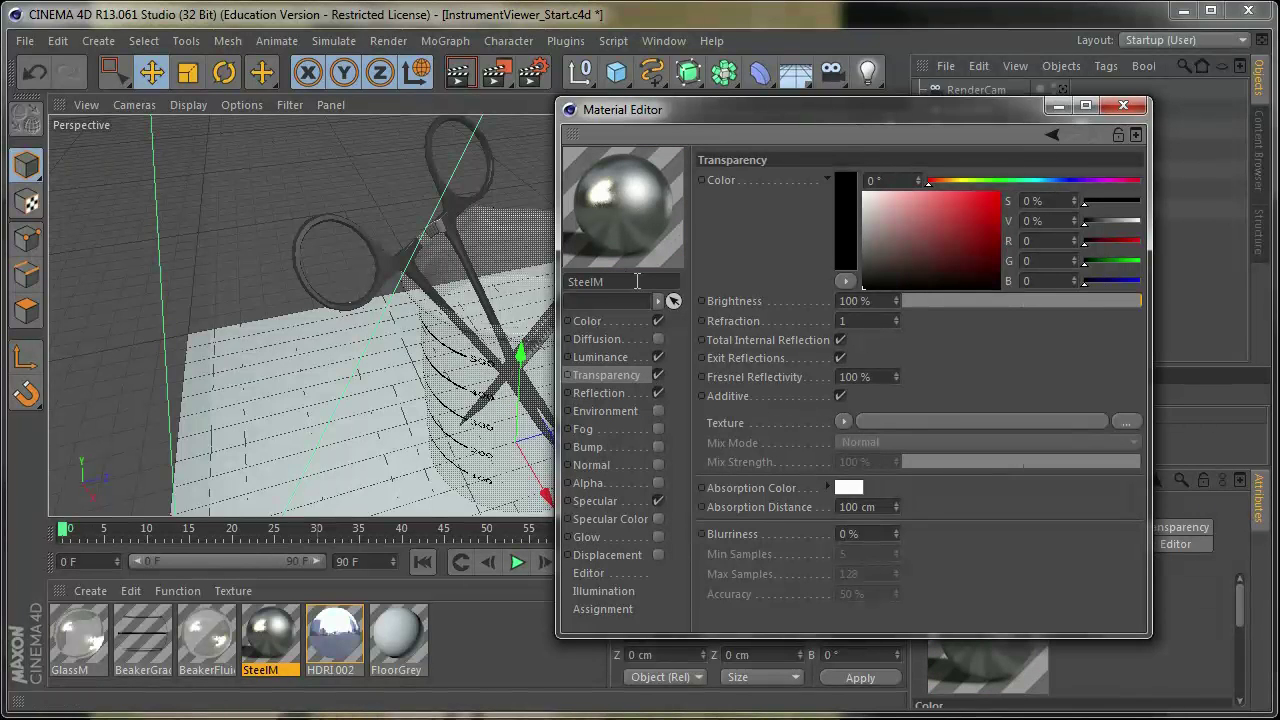
drag(866, 232, 863, 198)
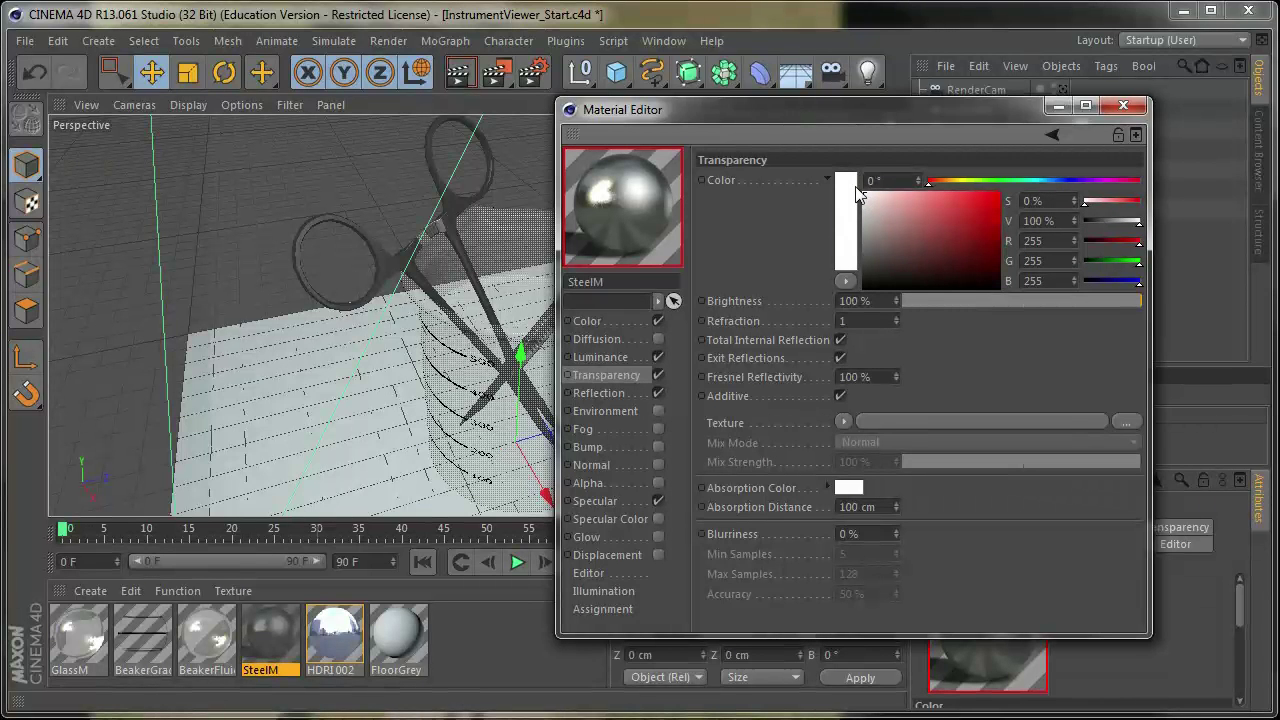
click(840, 396)
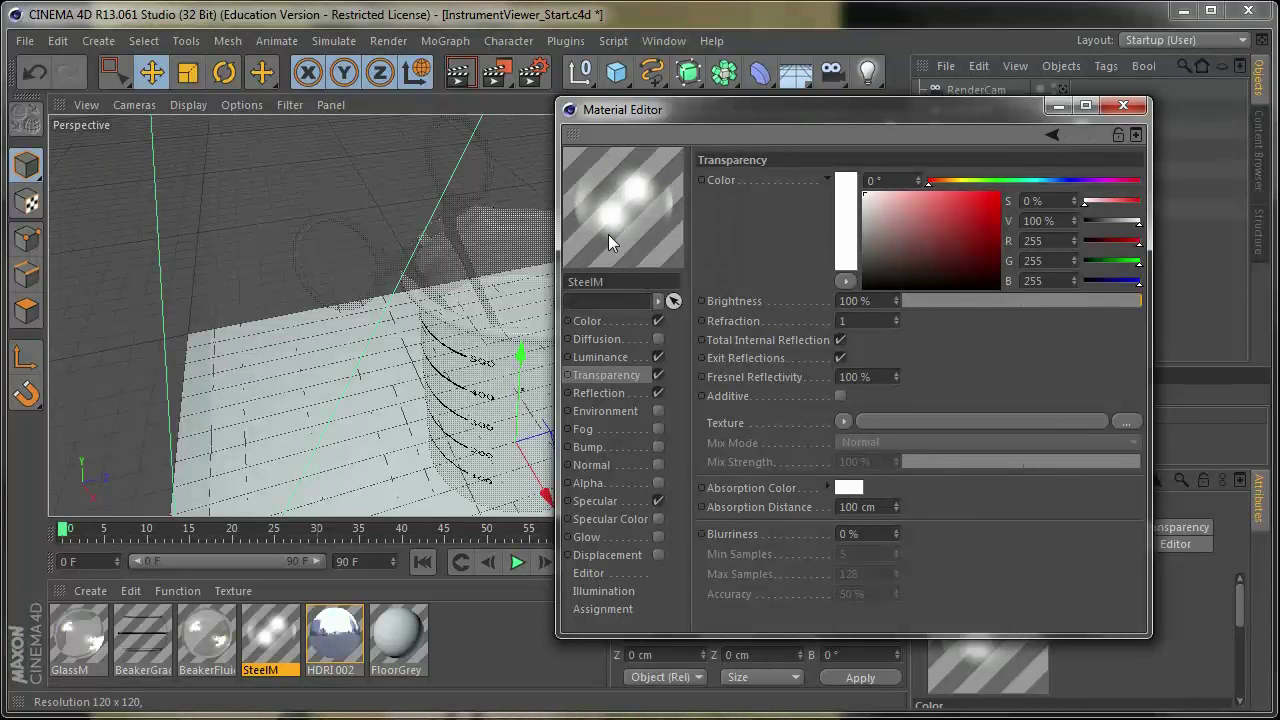
Set the specular height of the SteelM material to 0%
click(603, 501)
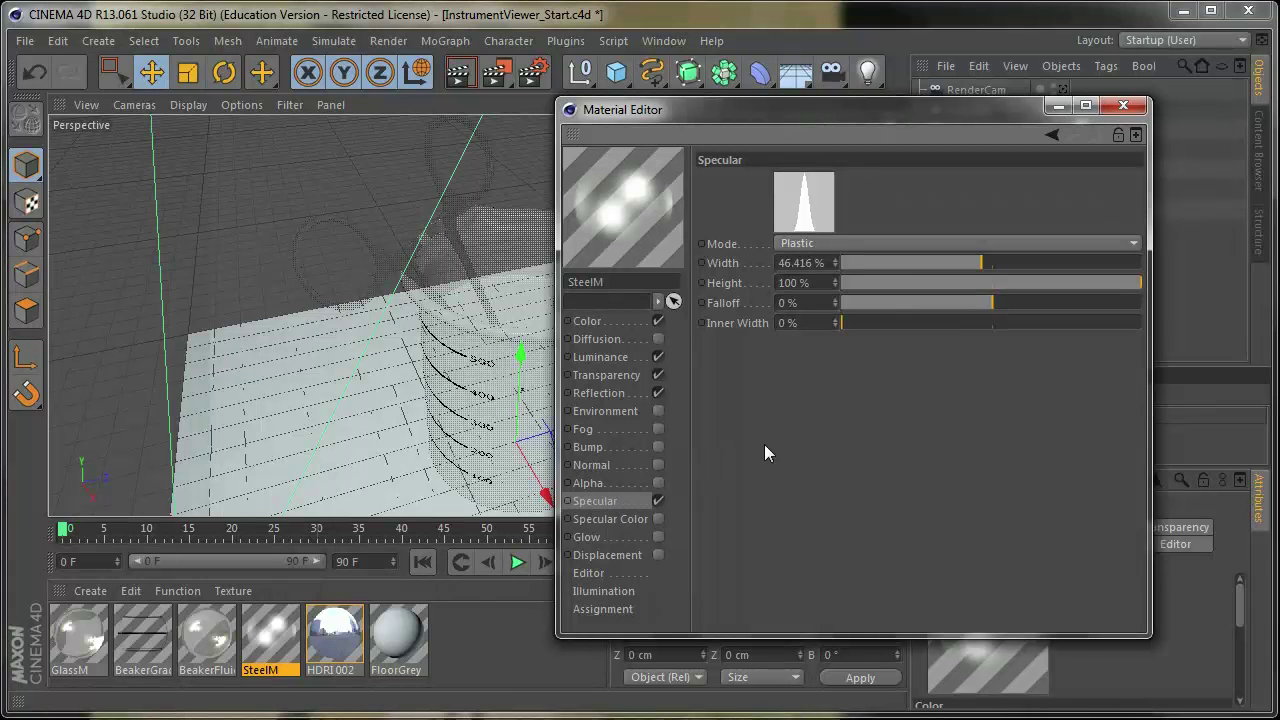
drag(1141, 281, 847, 281)
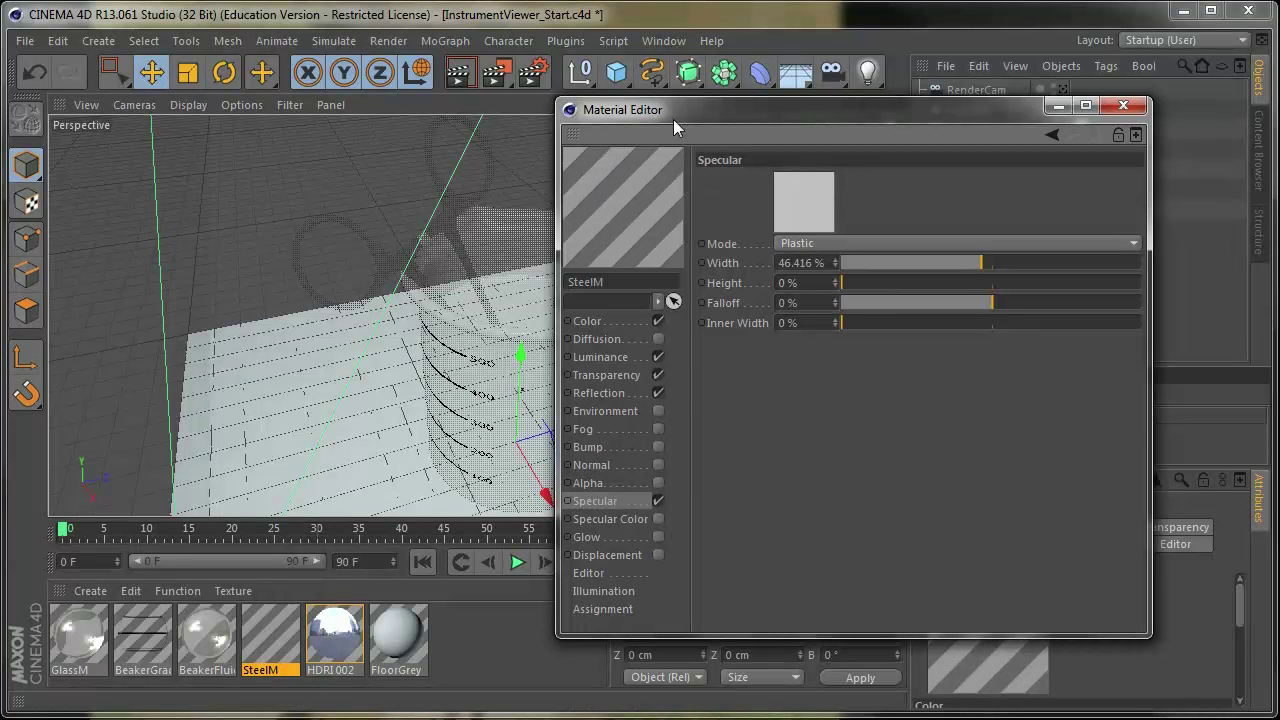
drag(792, 119, 953, 113)
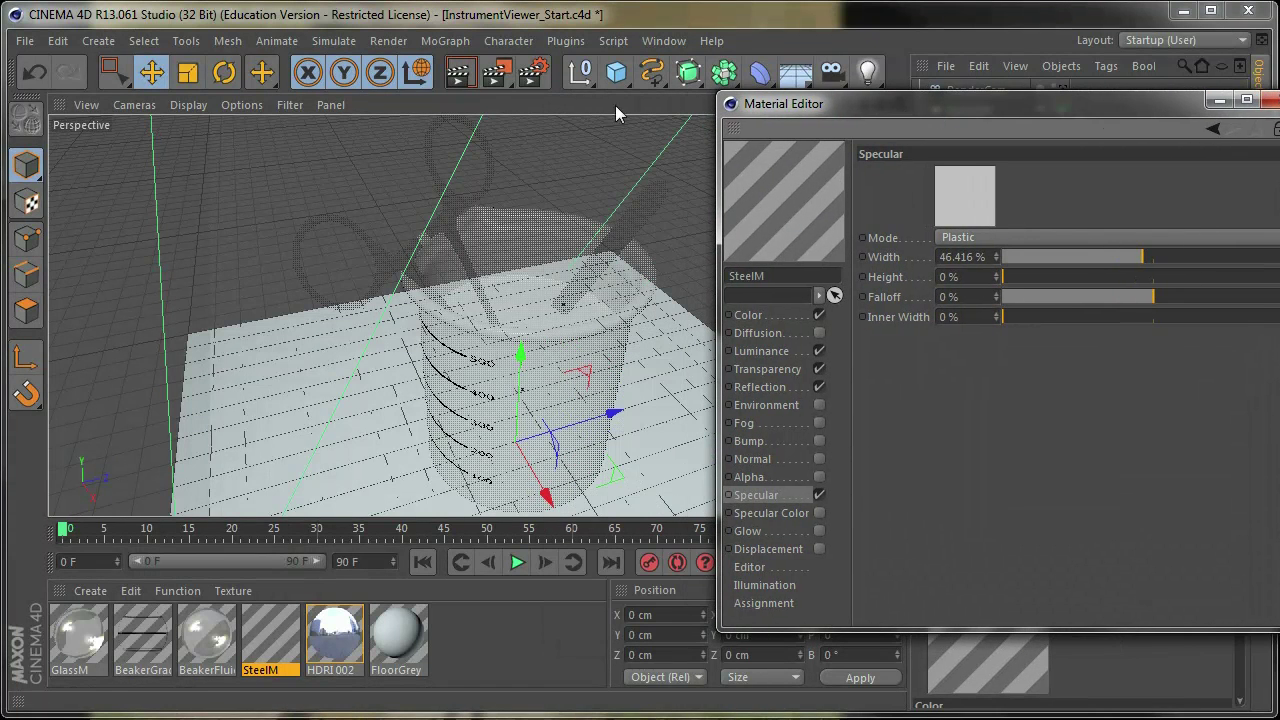
Render the free view to the Picture Viewer, inspect the beaker image, and close the viewer
click(497, 73)
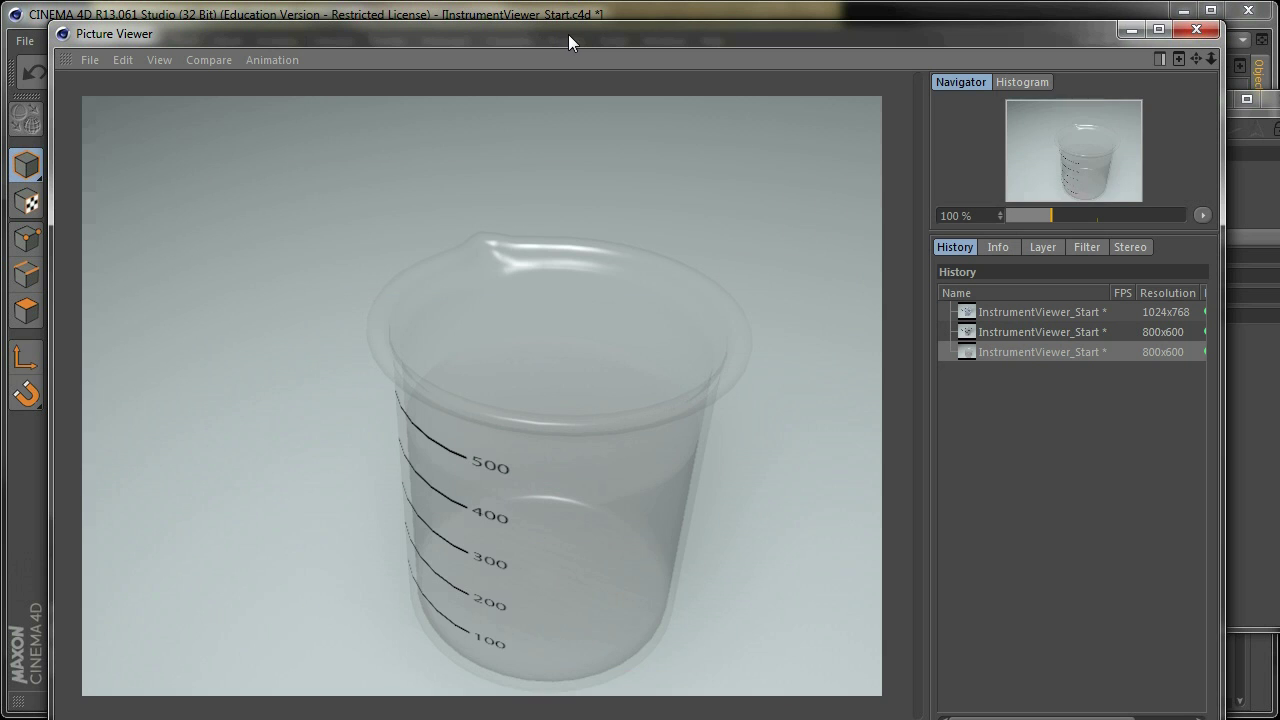
drag(578, 34, 518, 34)
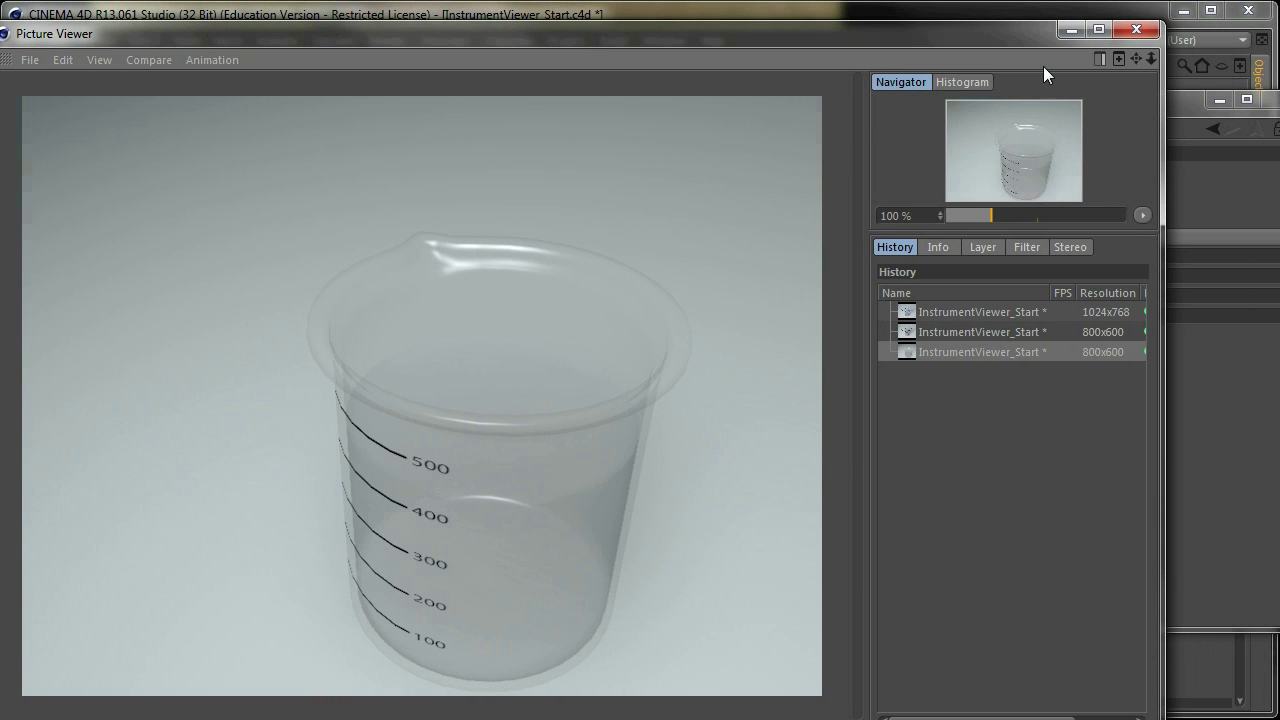
click(1140, 36)
drag(1125, 111, 1018, 110)
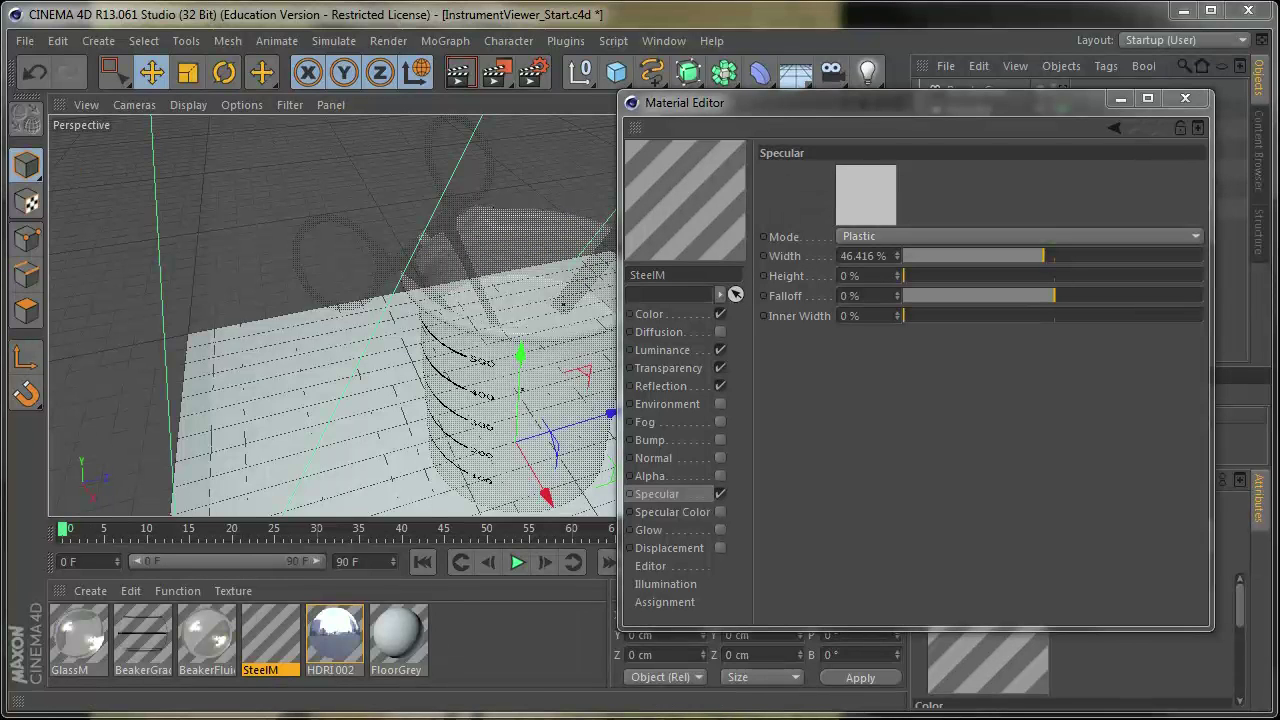
Examine the reference image InstrumentViewer_Render_ghosted_instruments.tif in Windows Photo Viewer, and return to the Cinema 4D scene
drag(1279, 240, 735, 30)
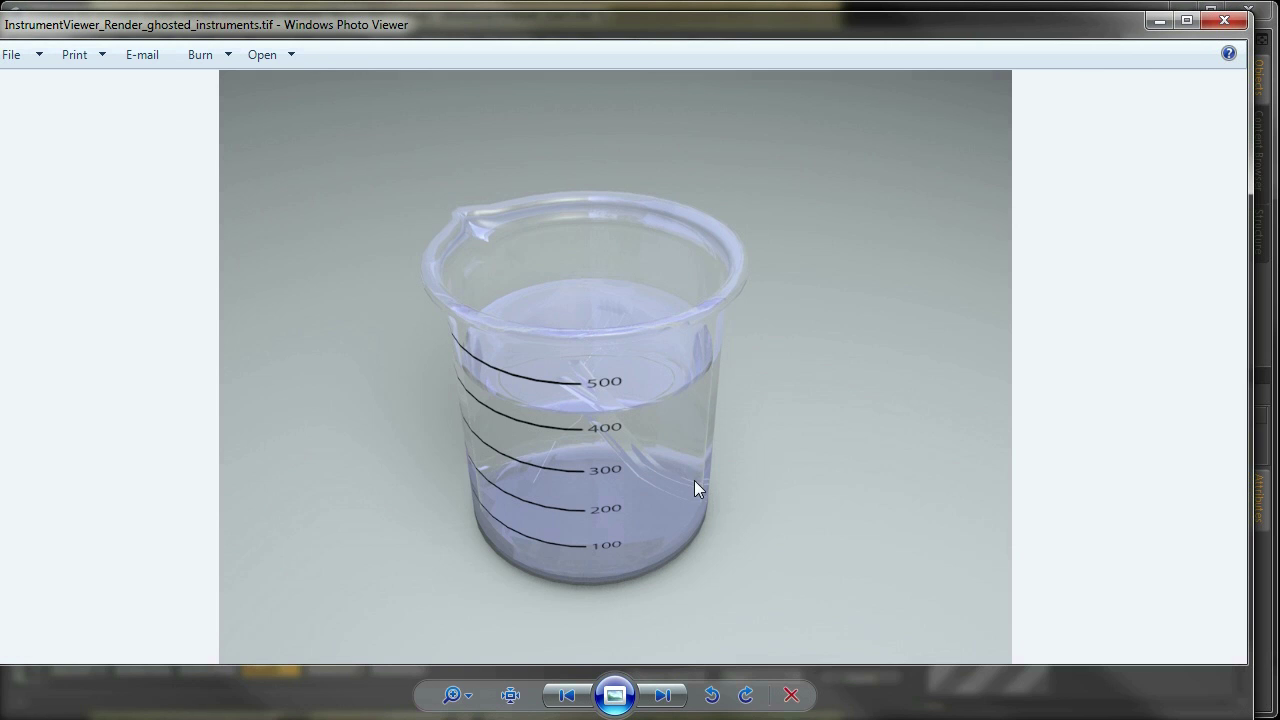
drag(601, 28, 626, 18)
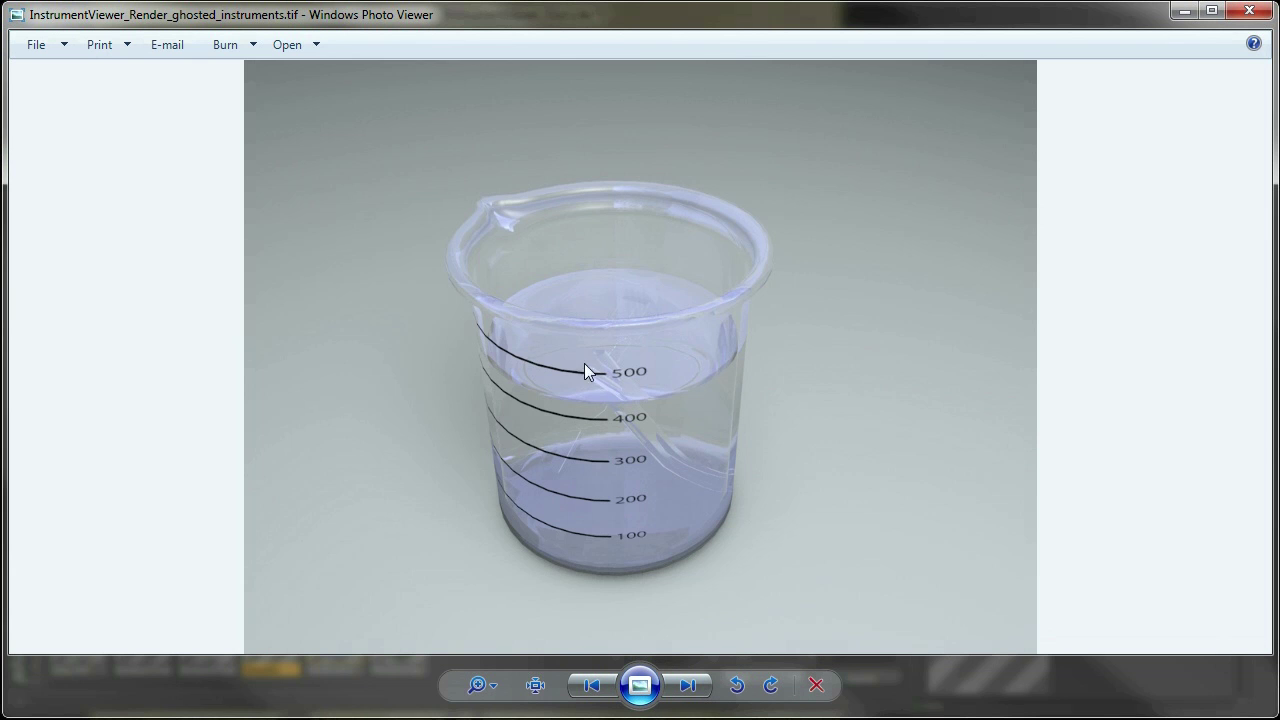
drag(584, 16, 600, 719)
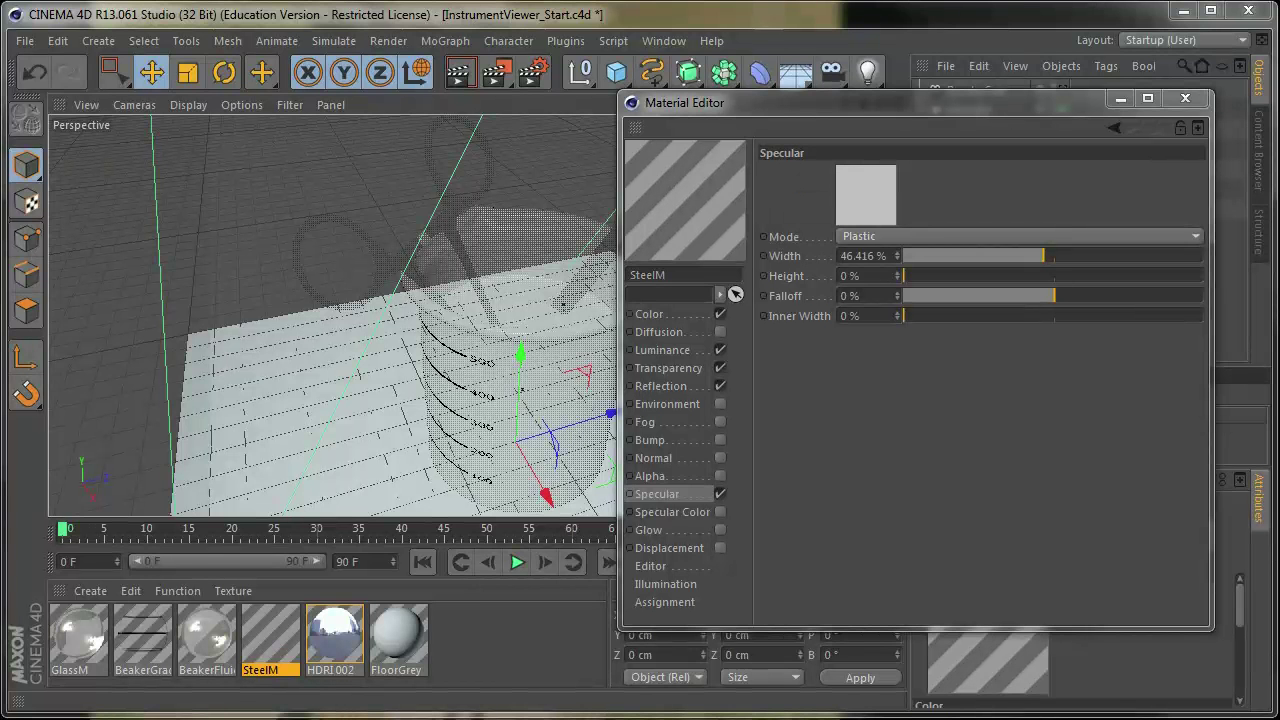
Render the view to the Picture Viewer again, and review InstrumentViewer_Storyboard001.jpg in Windows Photo Viewer
click(495, 72)
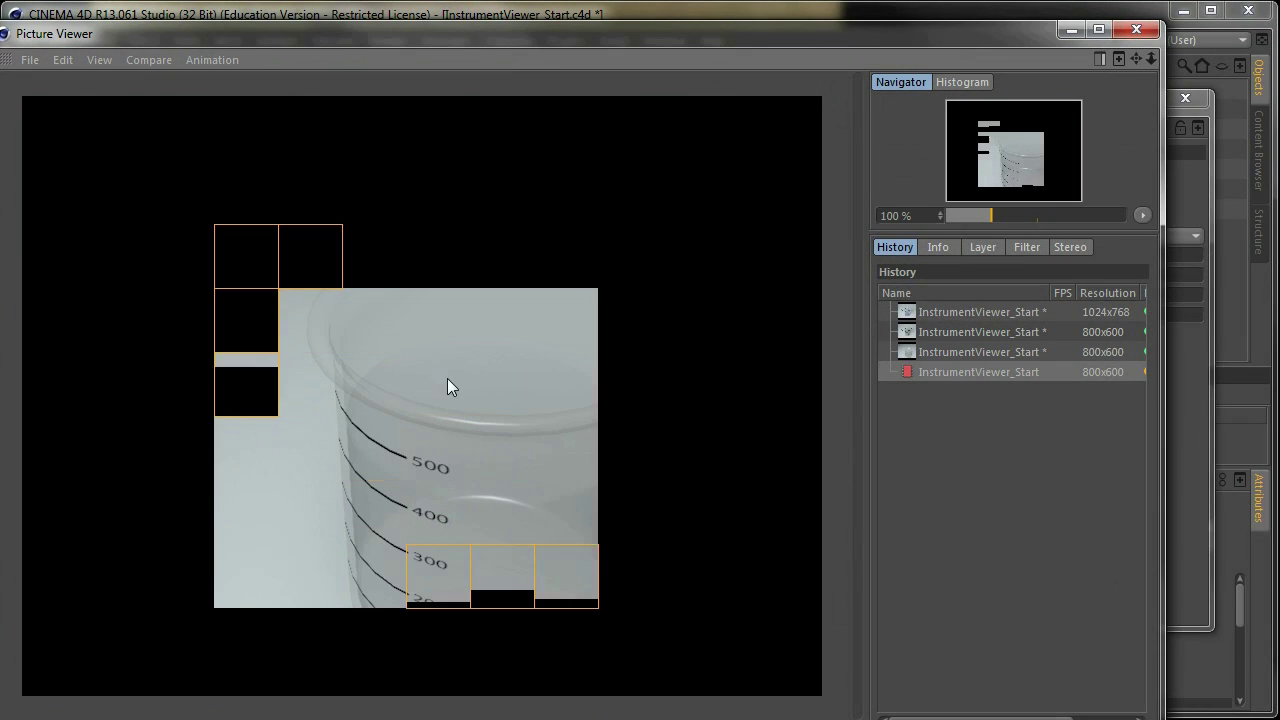
click(1137, 30)
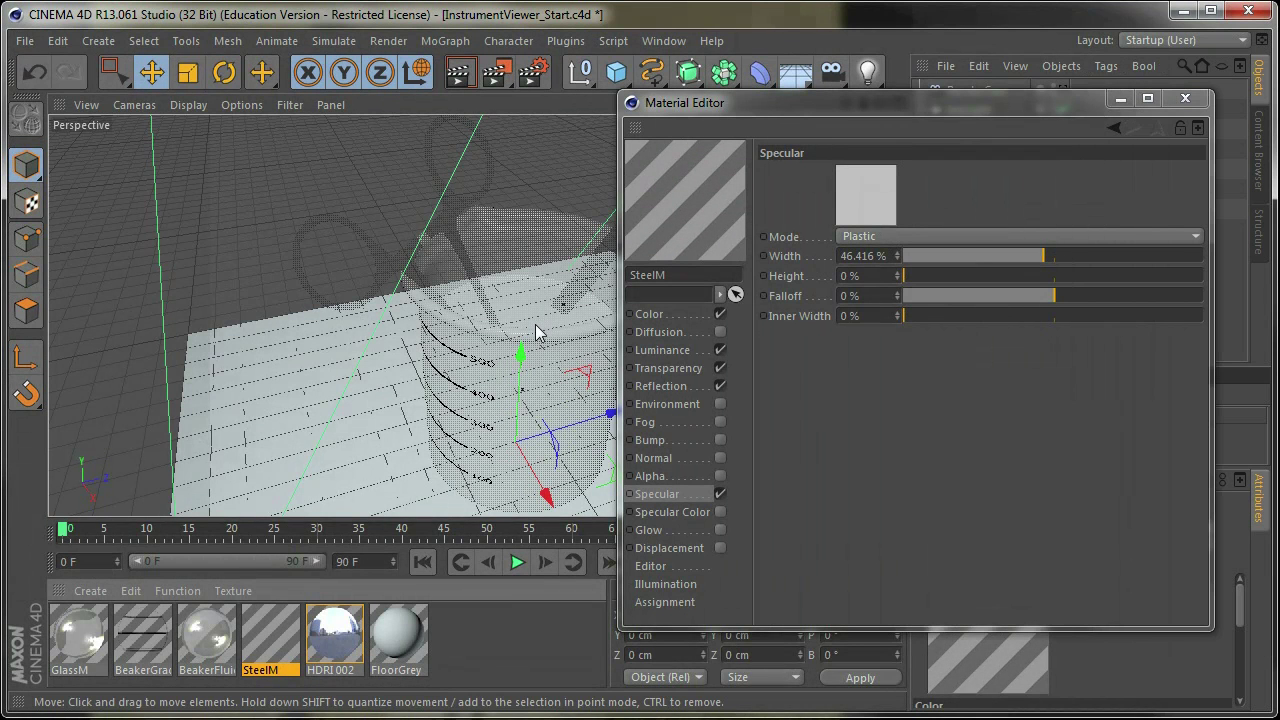
drag(1008, 106, 981, 210)
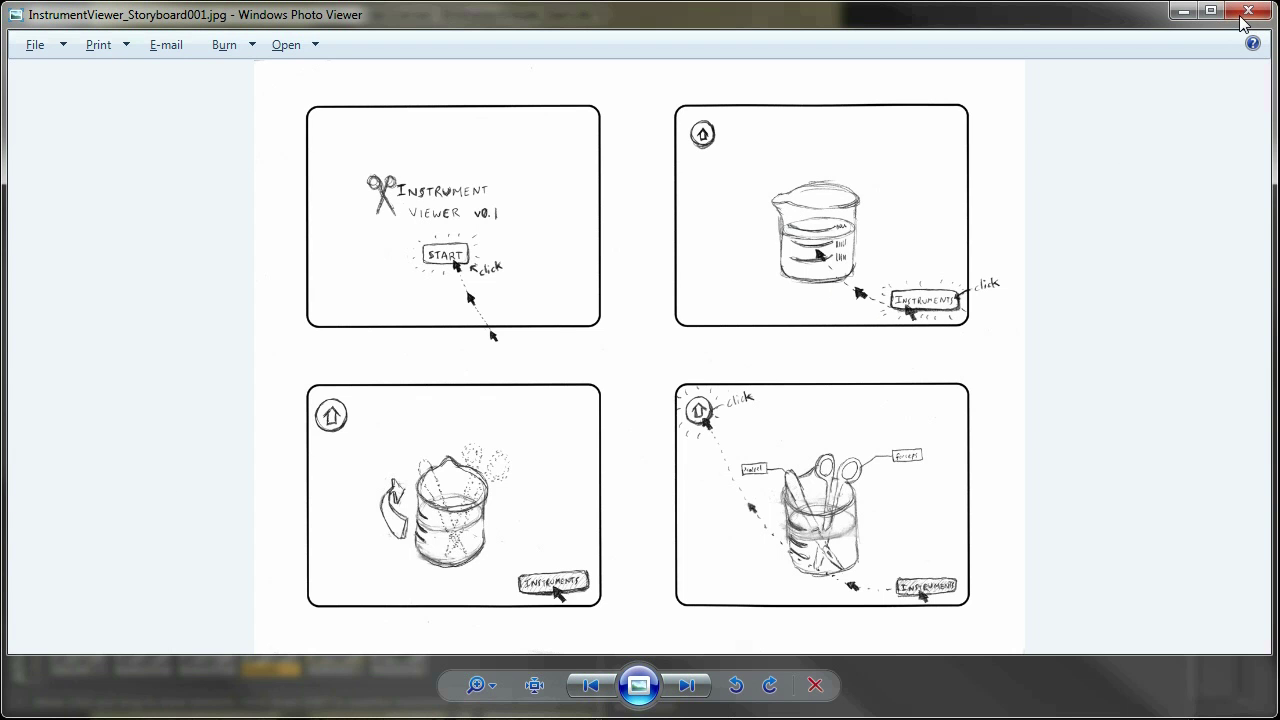
click(1184, 11)
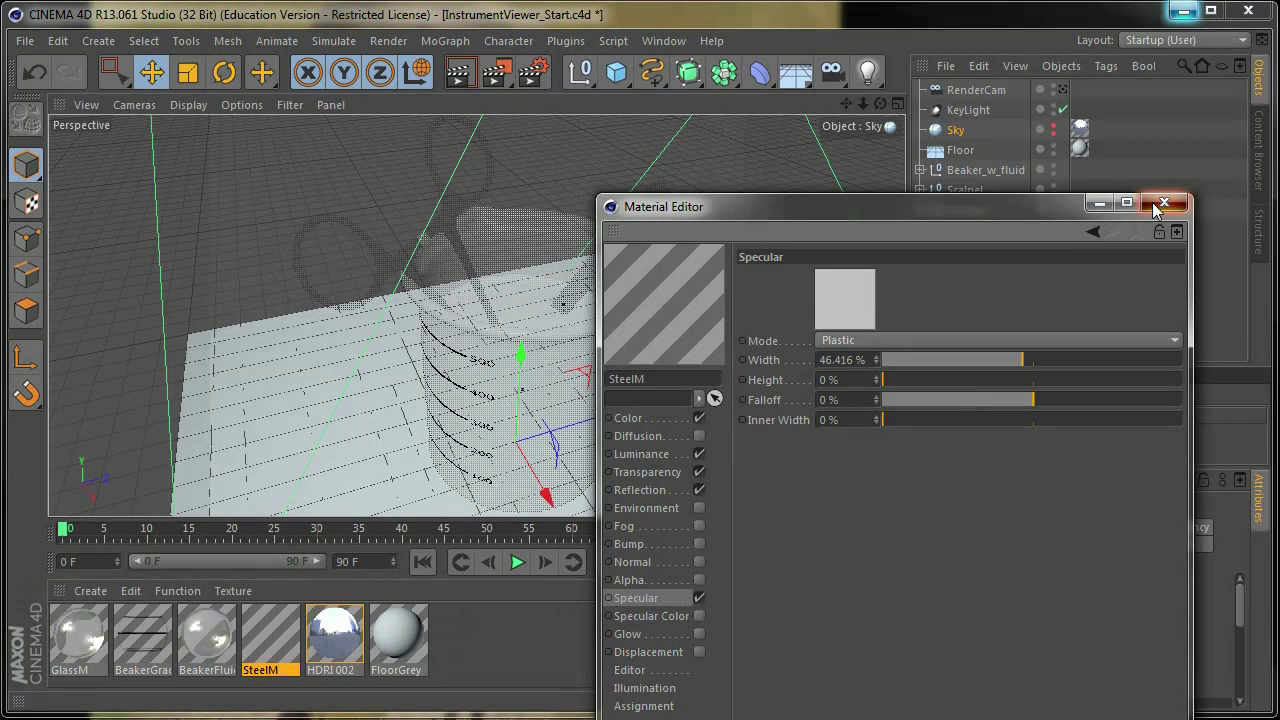
Close the Material Editor, select the RenderCam camera, and look through it in the viewport
click(1157, 206)
click(976, 90)
click(1063, 89)
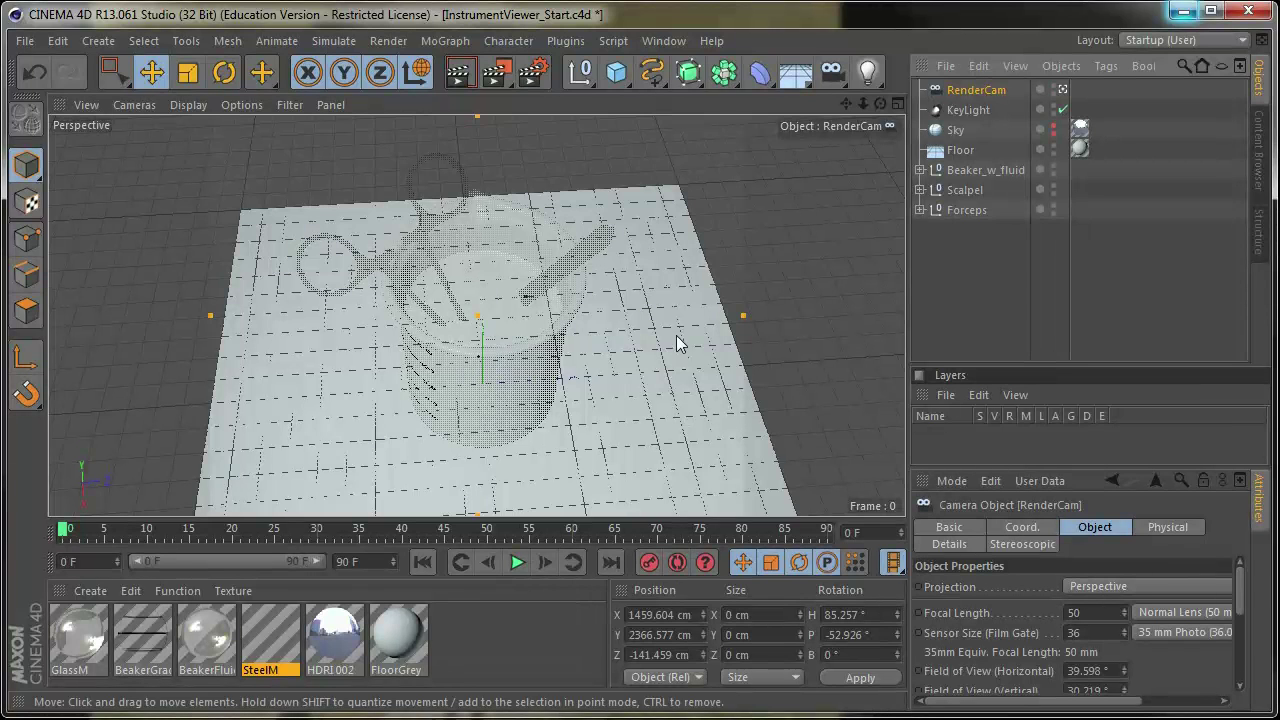
Open the project settings and set the project's frame rate to 24 FPS
mouse_move(1241, 588)
mouse_down()
mouse_move(1244, 651)
mouse_move(1247, 588)
mouse_up()
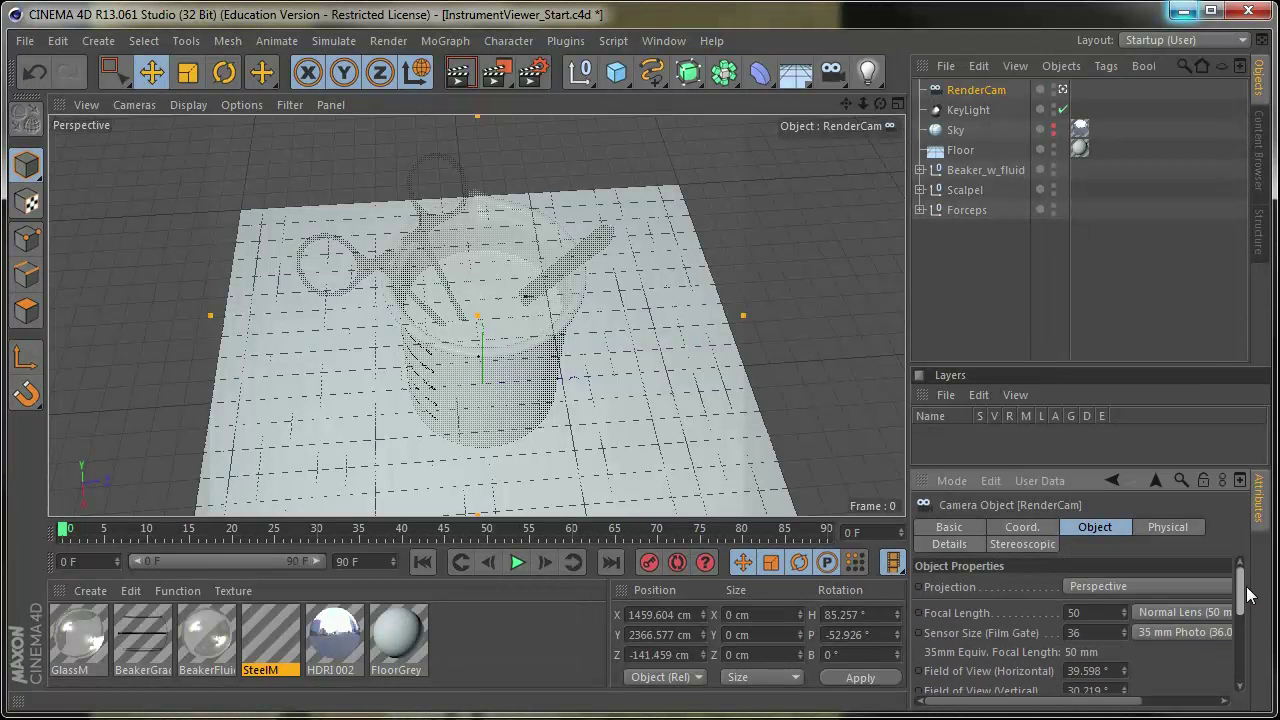
click(951, 481)
click(969, 571)
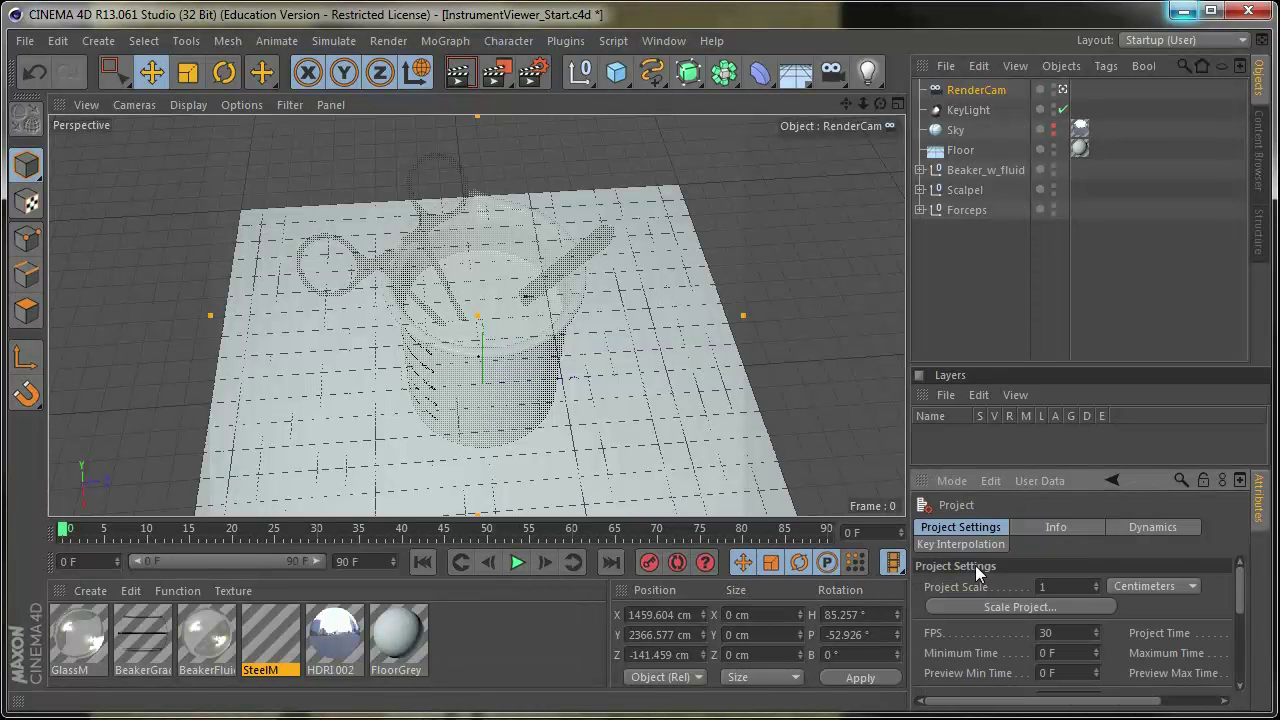
scroll(1237, 584, down, 1)
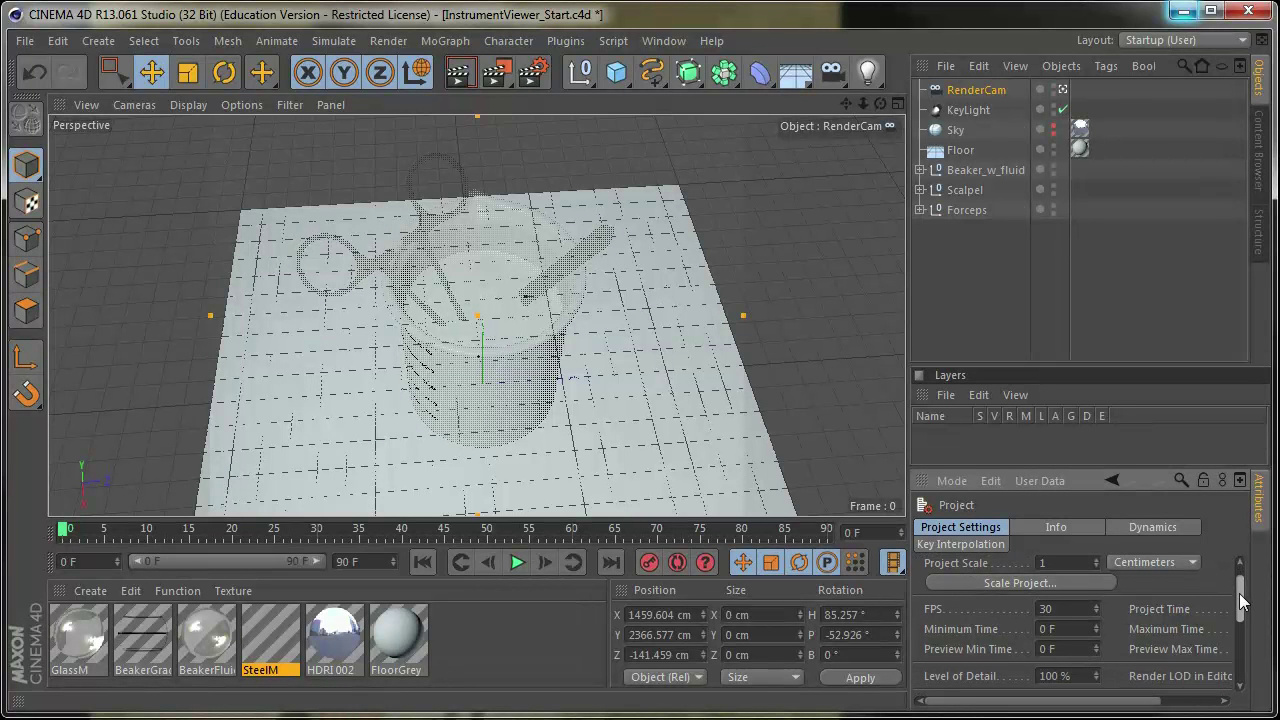
double_click(1067, 605)
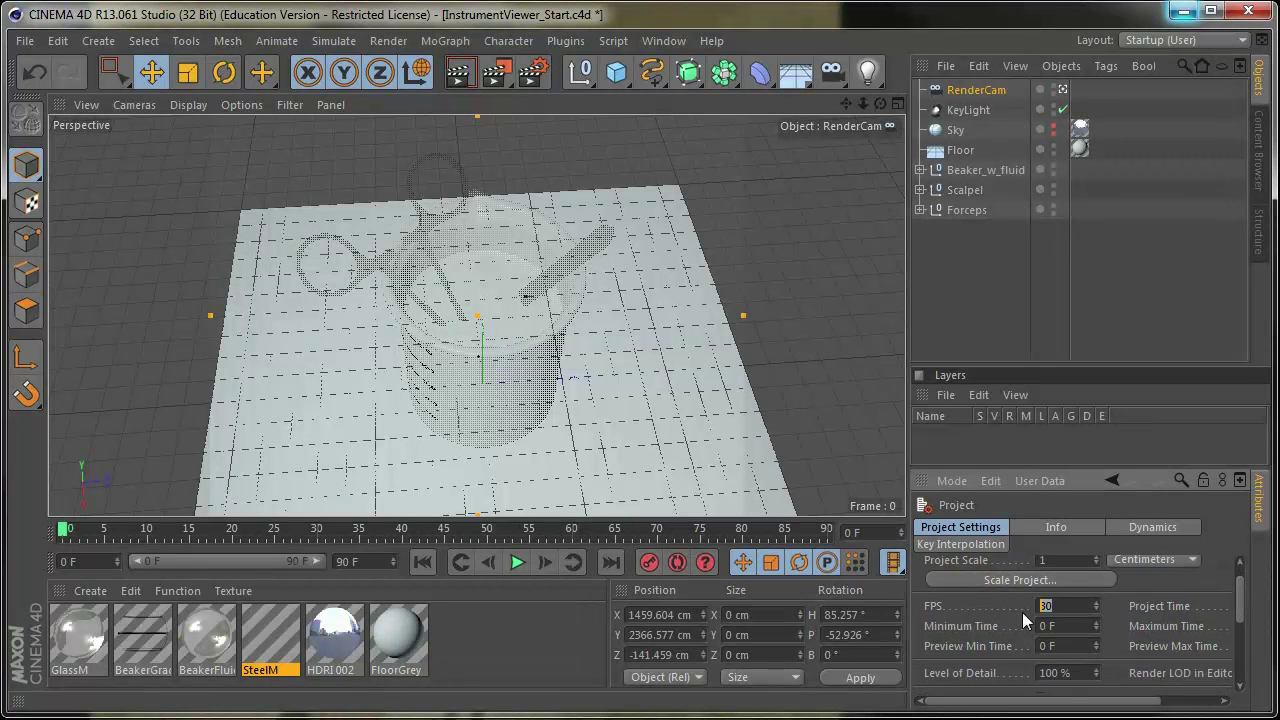
text(24)
click(1067, 625)
click(1066, 606)
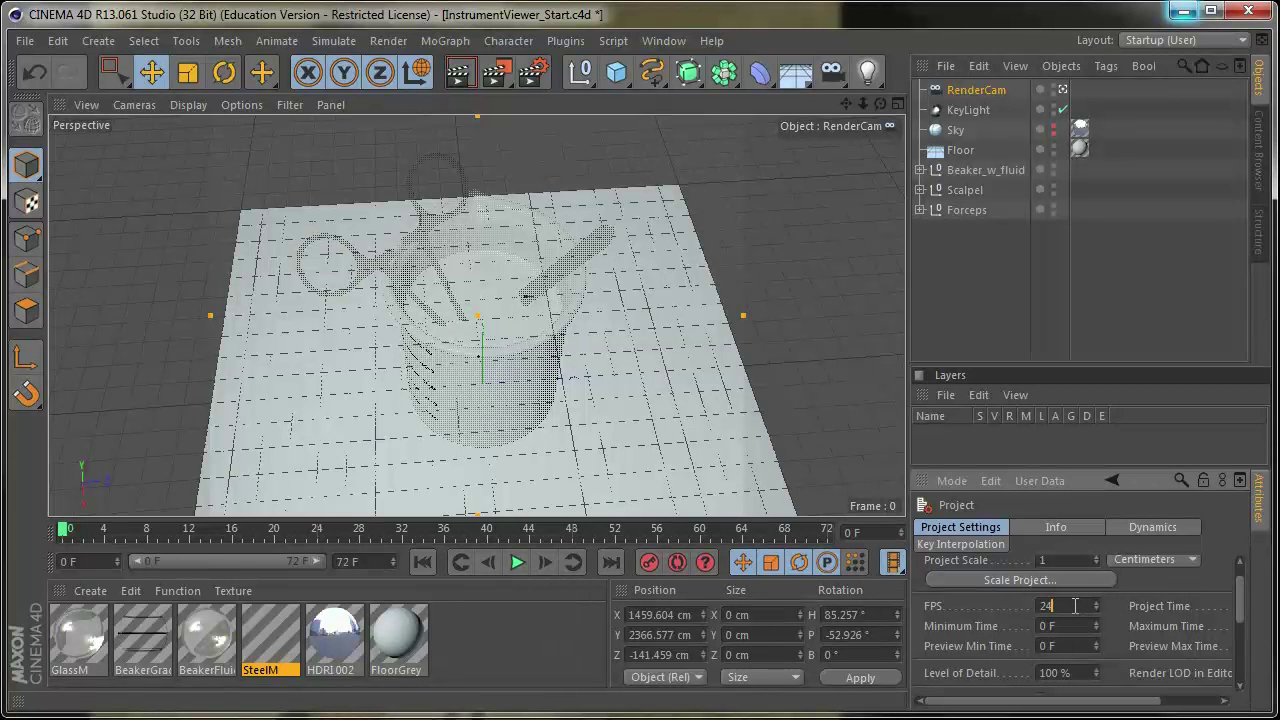
click(1076, 625)
Set the timeline range to end at frame 48 and start at frame 1
double_click(375, 560)
text(48)
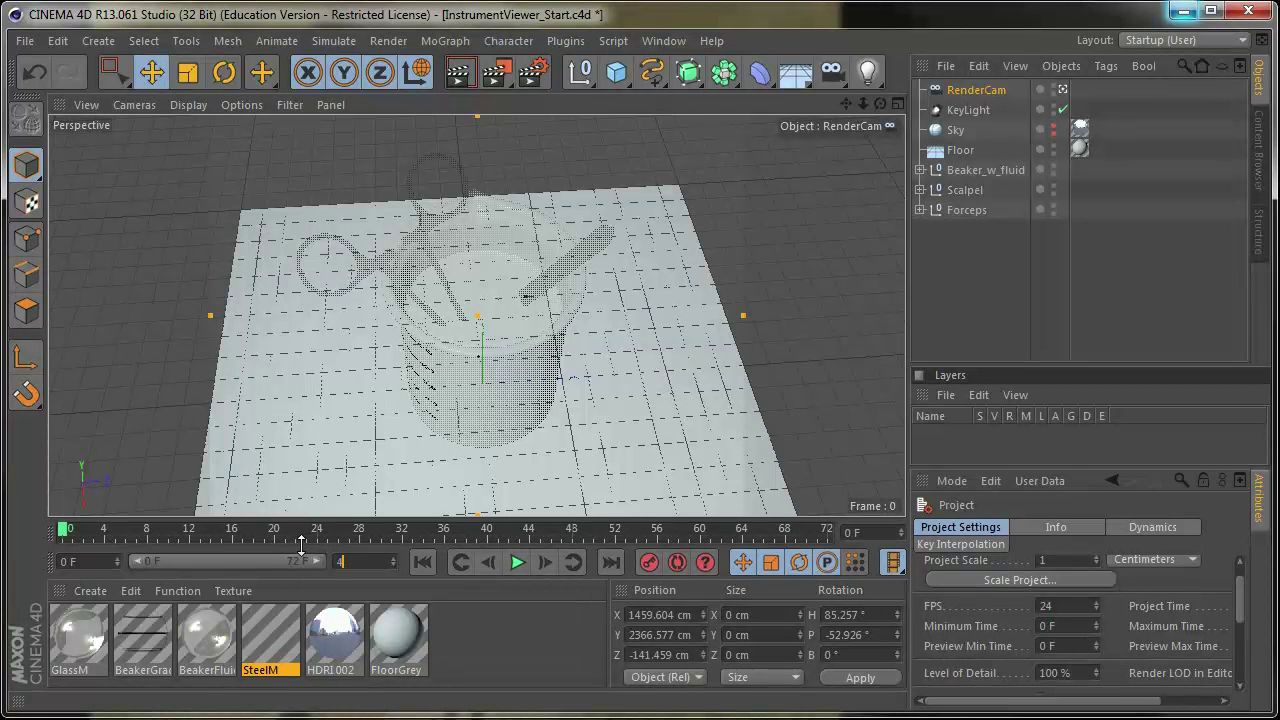
click(95, 560)
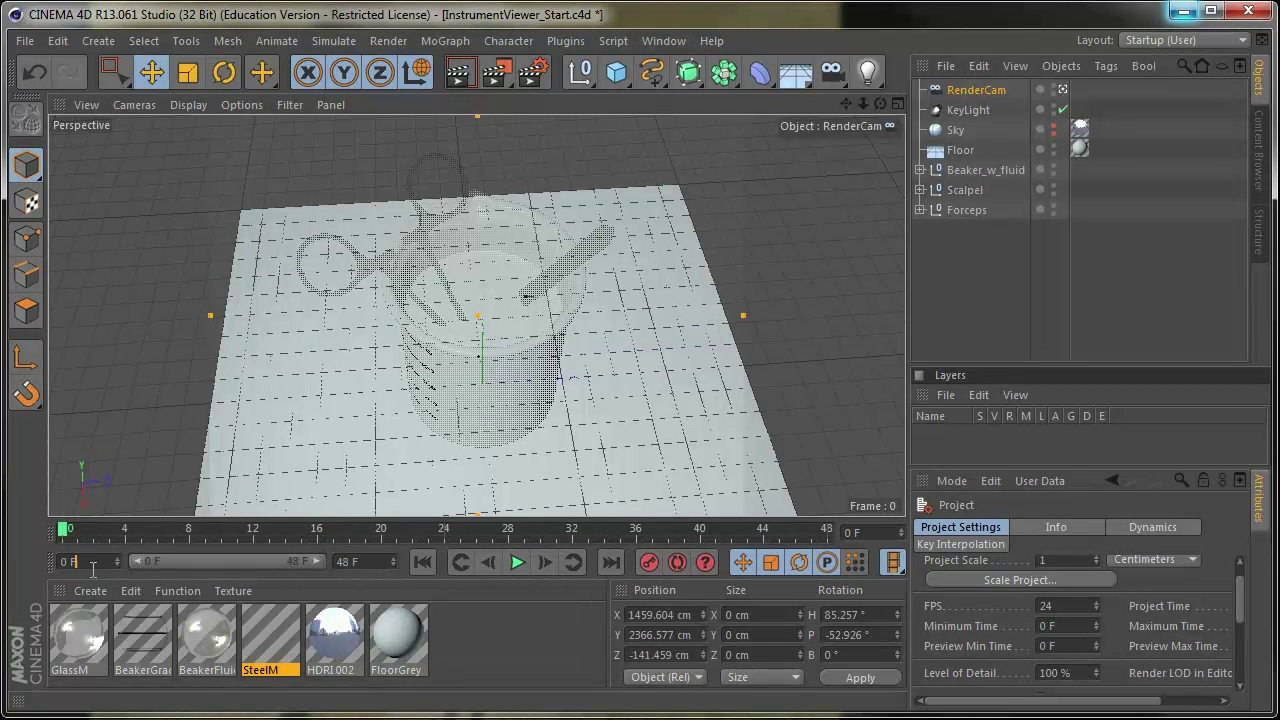
drag(94, 562, 5, 560)
text(1)
key(Tab)
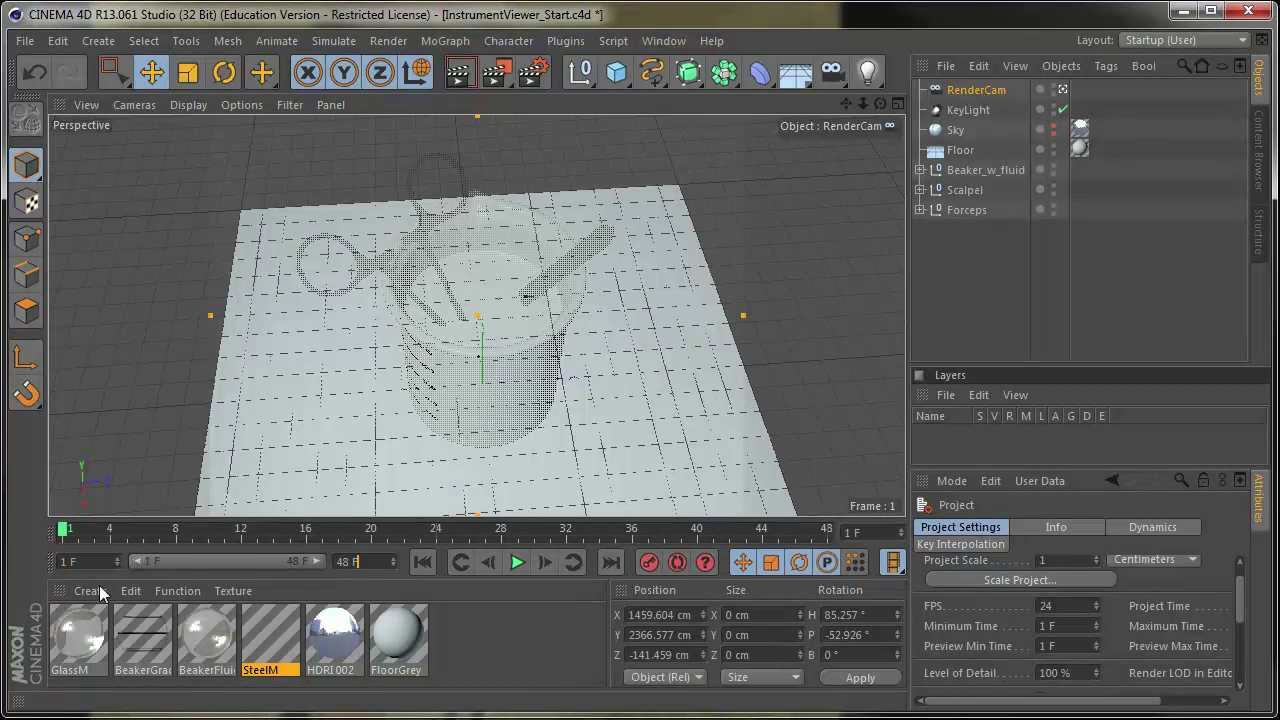
Go to frame 48 and keyframe RenderCam's position and rotation on all axes in its current view
drag(73, 537, 831, 530)
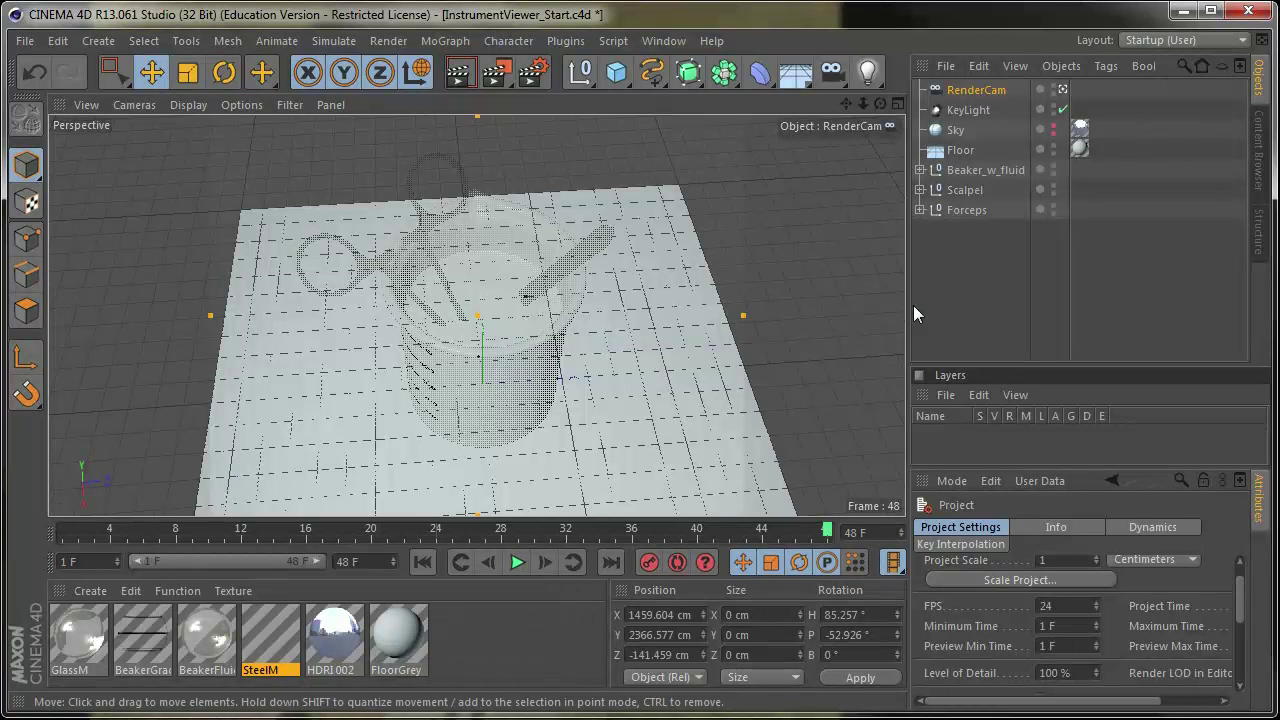
click(751, 531)
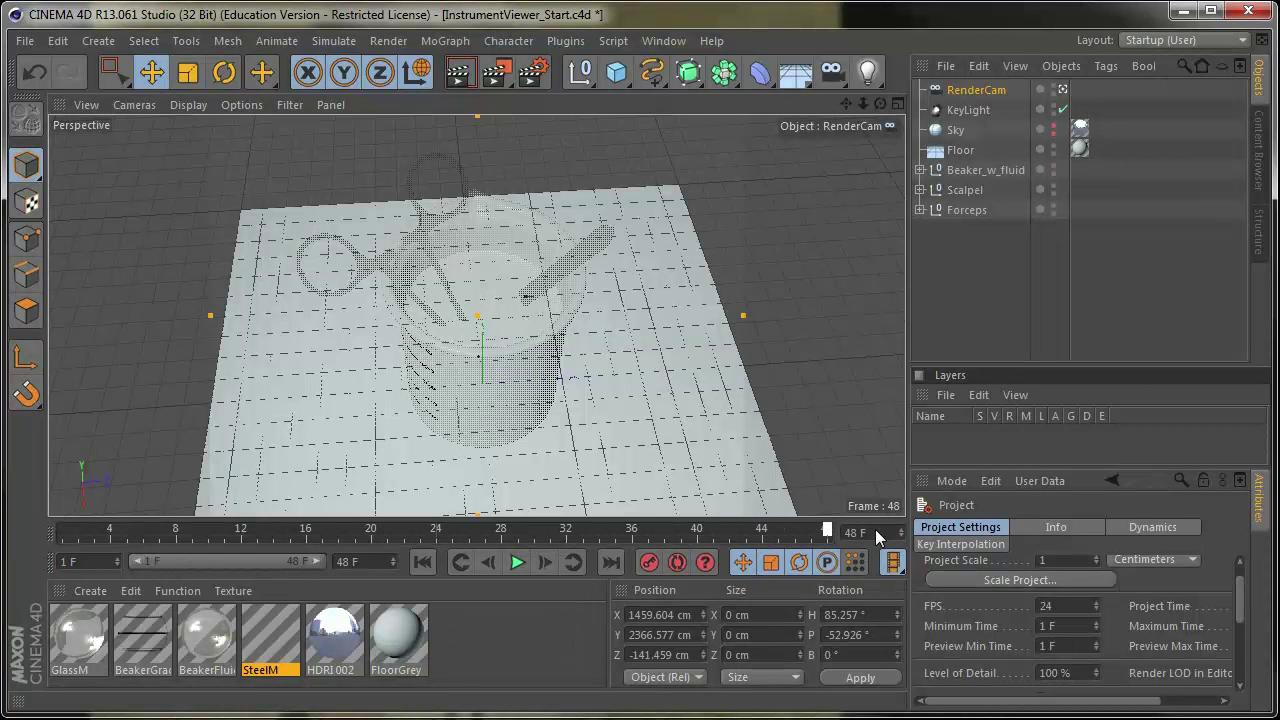
click(798, 535)
drag(798, 535, 829, 530)
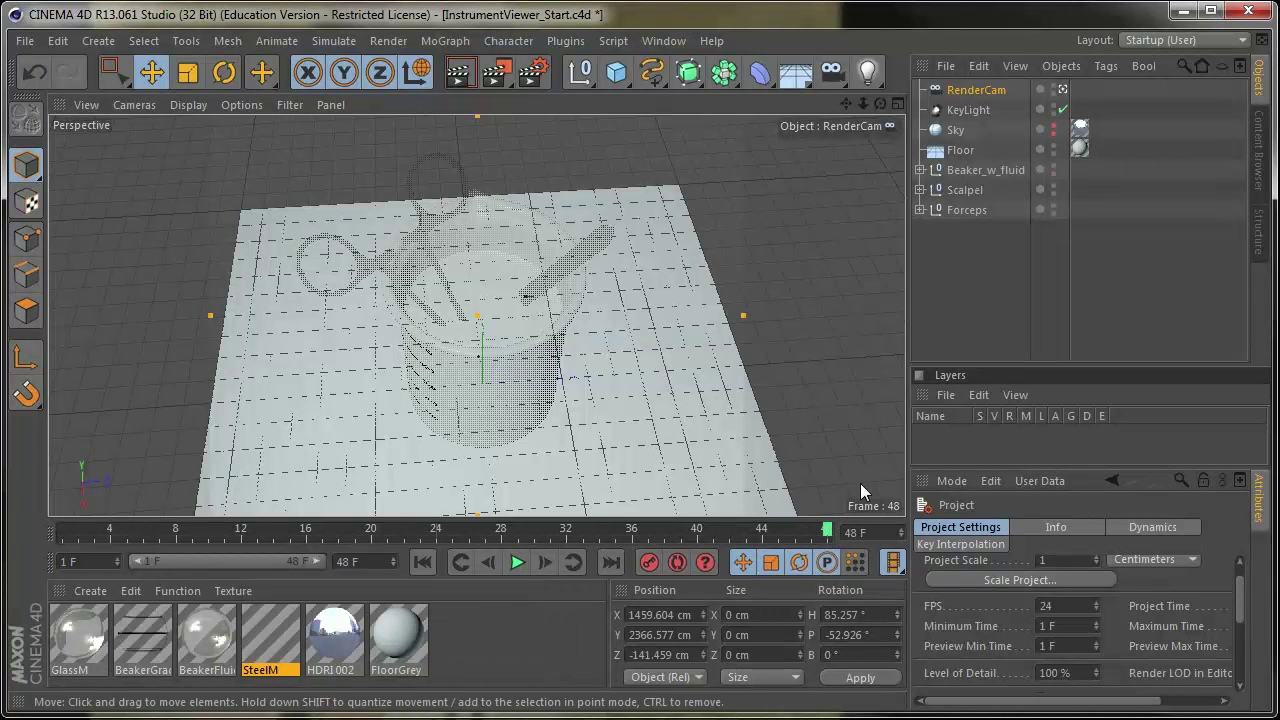
click(979, 91)
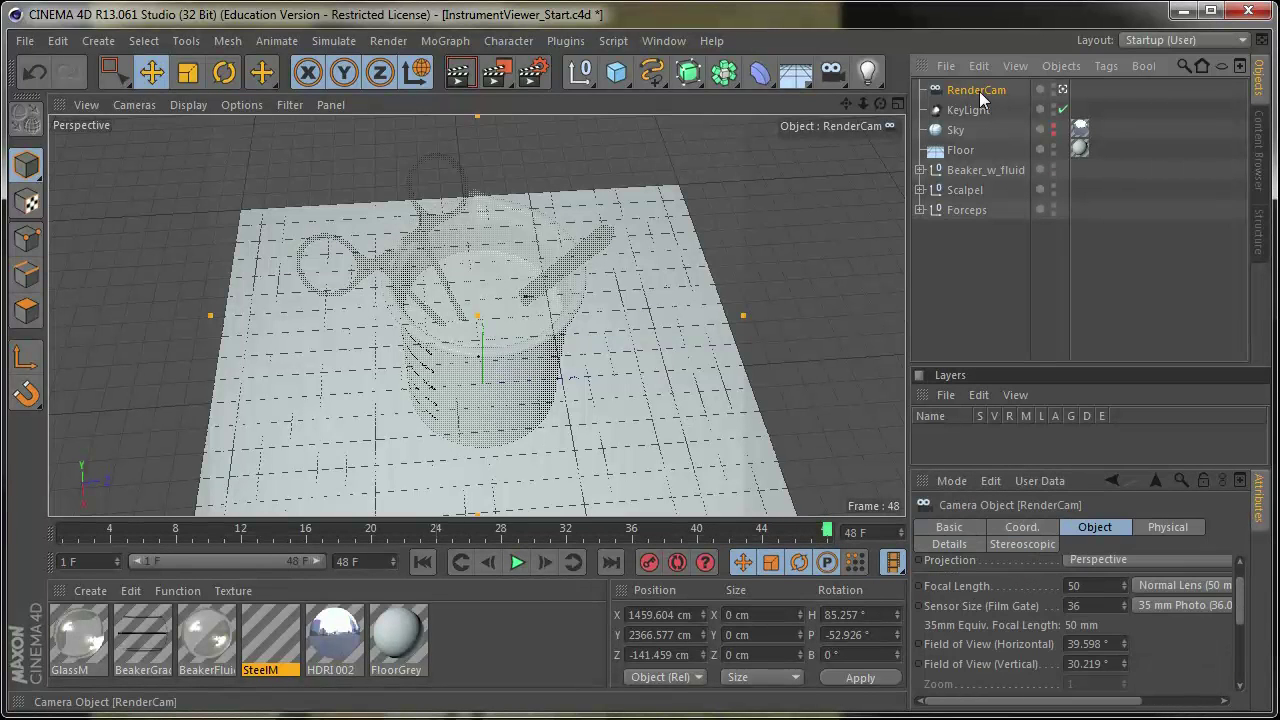
click(1027, 525)
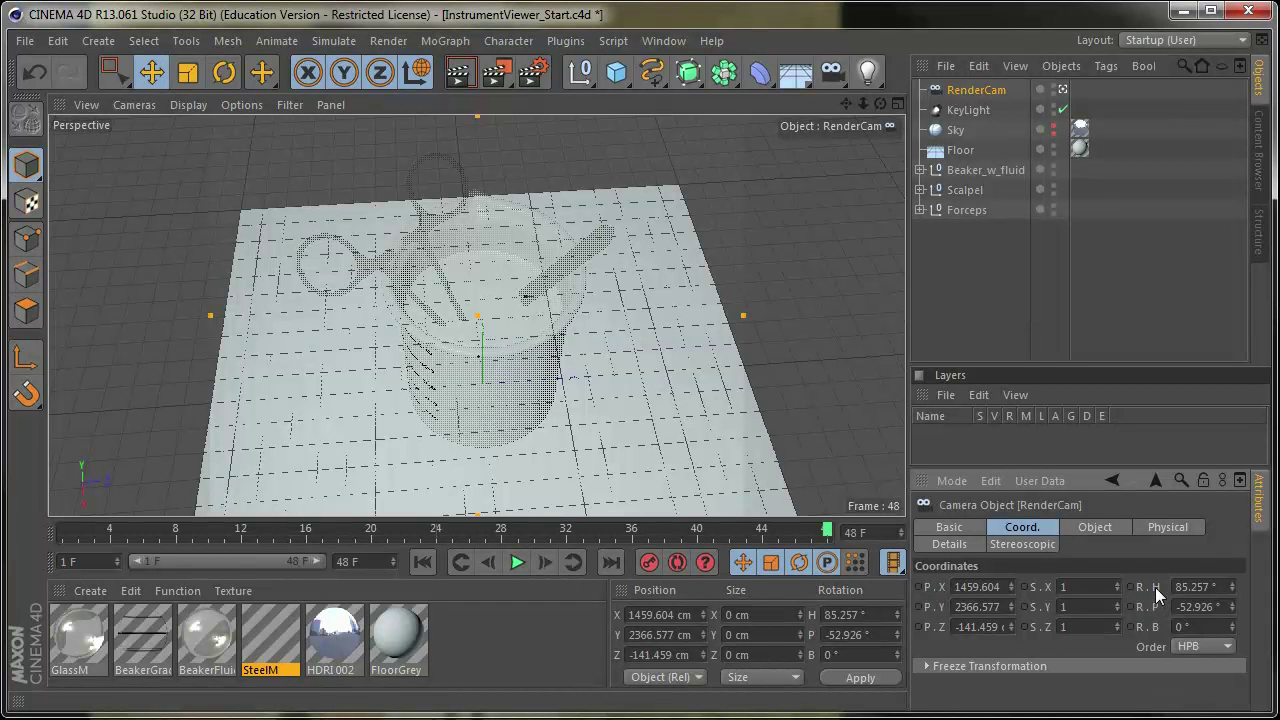
ctrl+click(919, 588)
click(1140, 587)
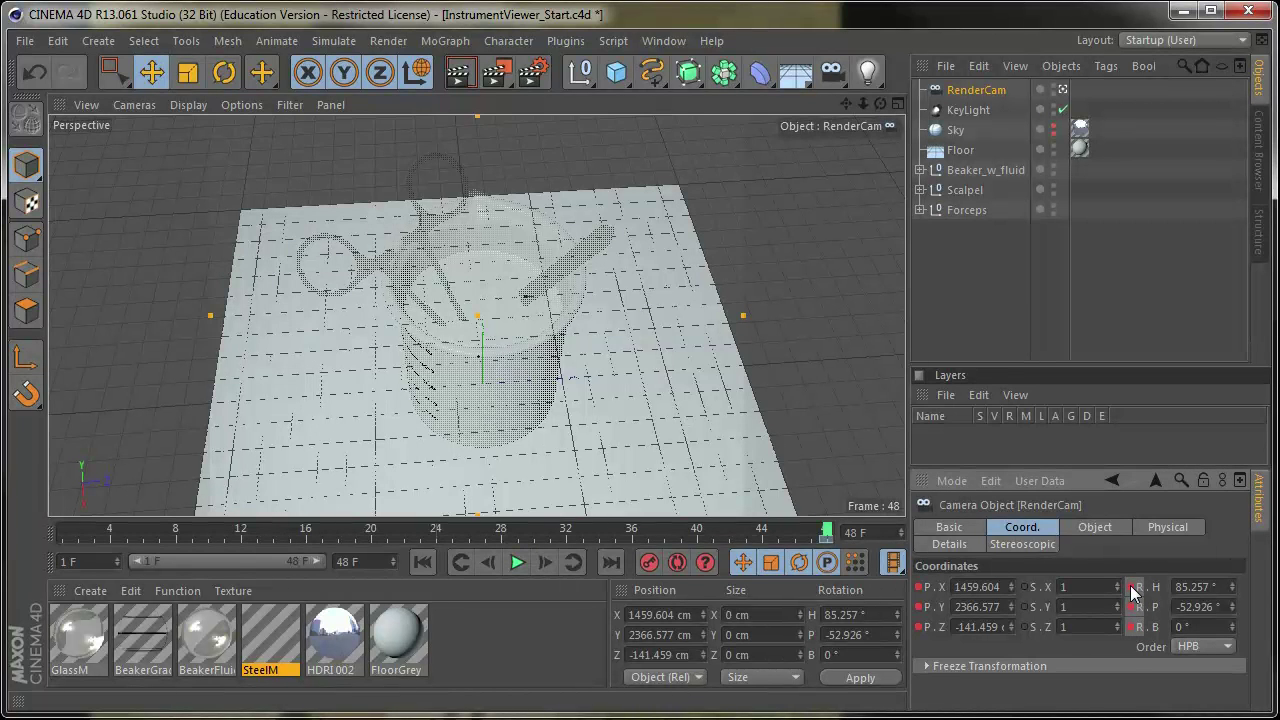
drag(1133, 592, 1134, 650)
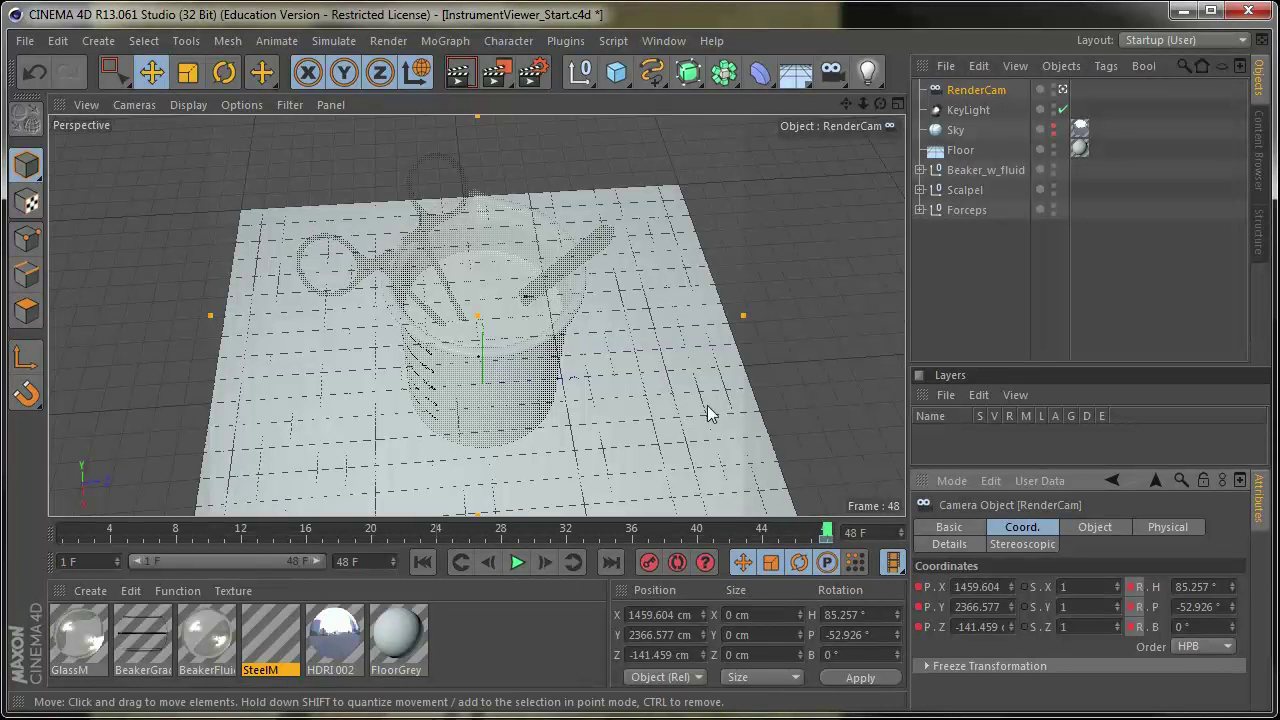
Go to frame 1 and try orbiting and zooming RenderCam away from its frame 48 view
click(811, 531)
click(826, 531)
alt+drag(530, 380, 588, 410)
click(826, 531)
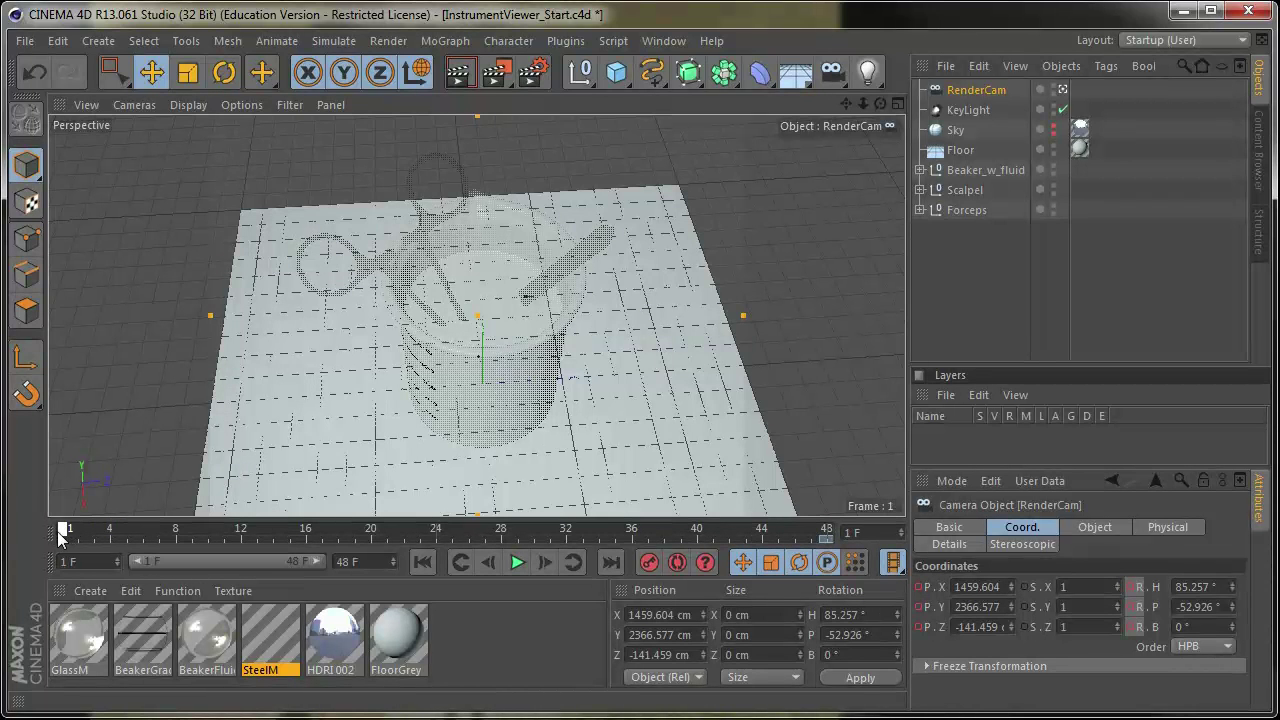
alt+drag(532, 397, 360, 410)
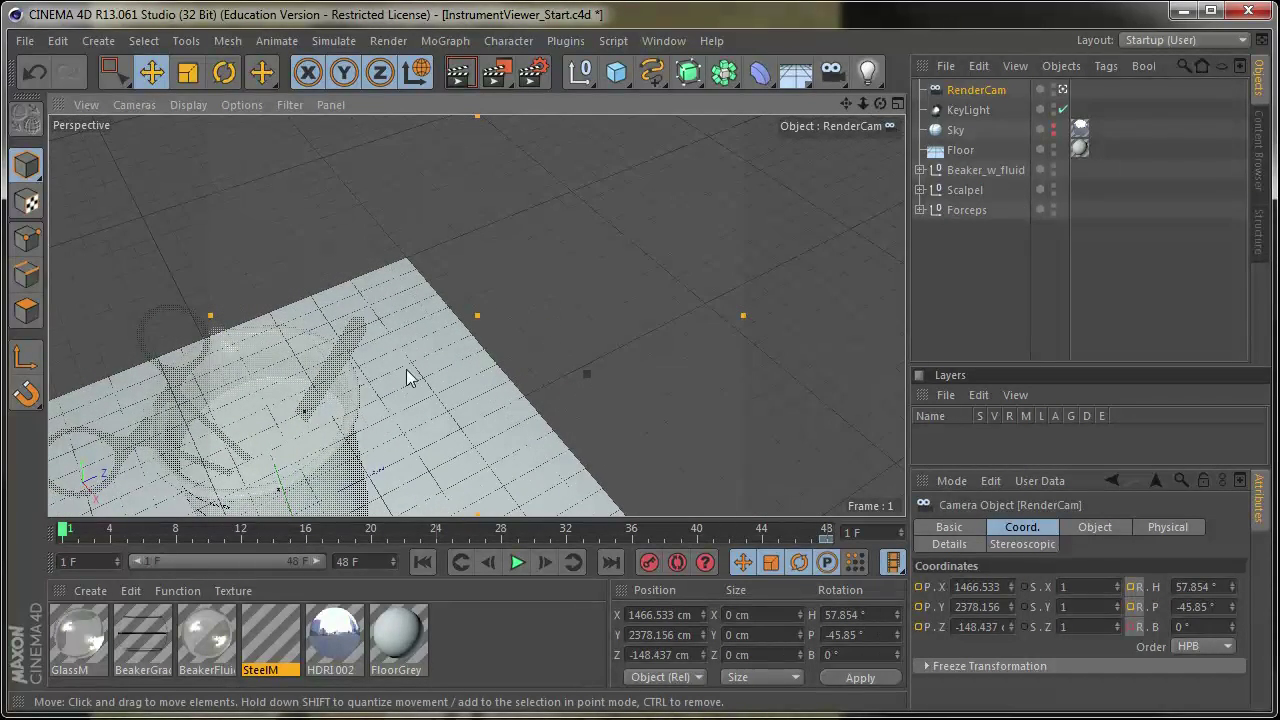
alt+drag(436, 376, 507, 344)
alt+right_drag(506, 344, 462, 402)
alt+drag(462, 402, 523, 416)
Select the Beaker, center the view on it, and try framing its front at frame 1 through RenderCam
click(523, 417)
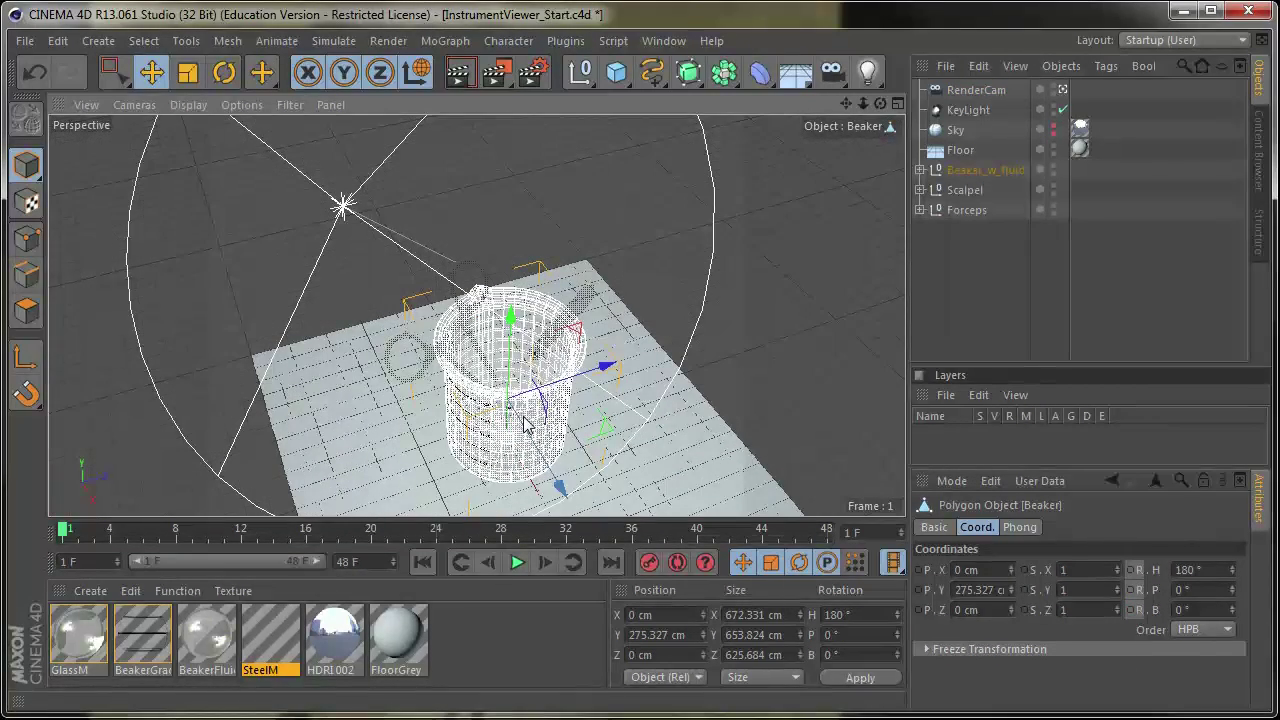
key(o)
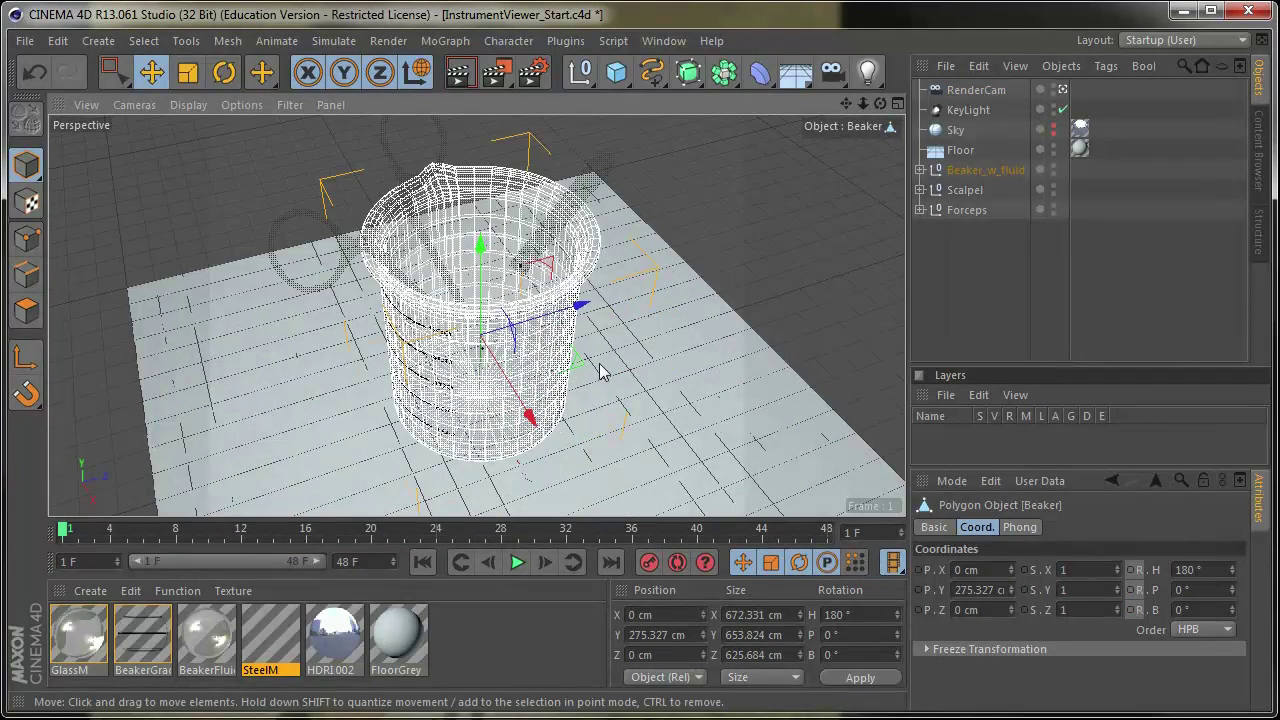
alt+right_drag(628, 388, 520, 412)
alt+drag(520, 412, 634, 356)
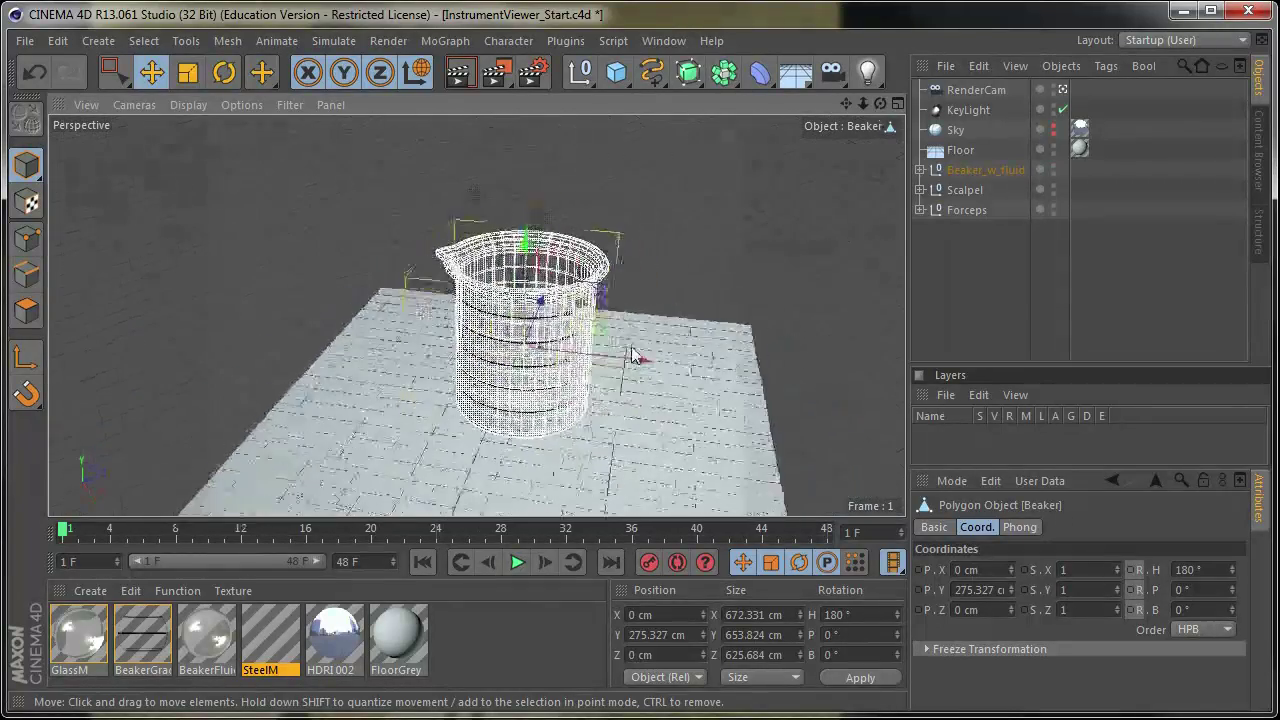
alt+right_drag(634, 356, 606, 418)
alt+drag(606, 418, 646, 394)
alt+right_drag(646, 394, 719, 420)
alt+drag(719, 420, 625, 399)
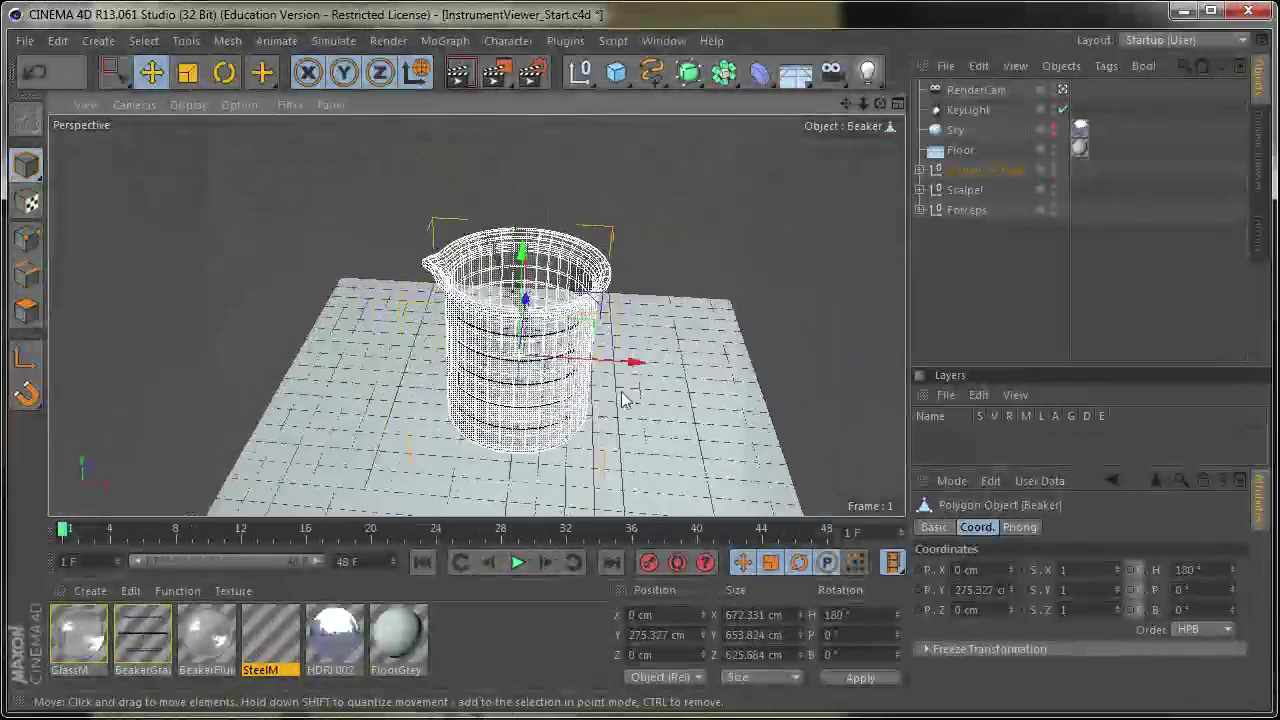
alt+right_drag(621, 399, 663, 391)
alt+middle_drag(663, 391, 743, 362)
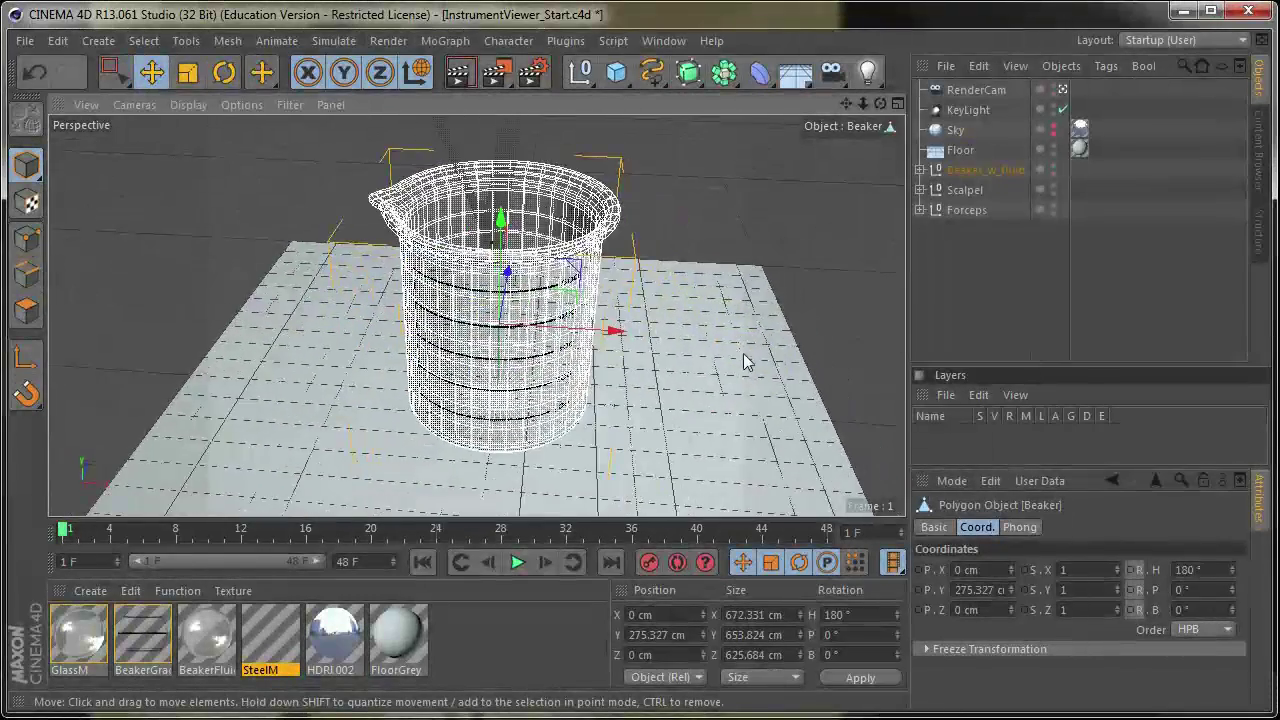
alt+drag(743, 355, 701, 384)
alt+middle_drag(701, 384, 685, 384)
alt+right_drag(685, 384, 679, 381)
alt+middle_drag(679, 381, 682, 355)
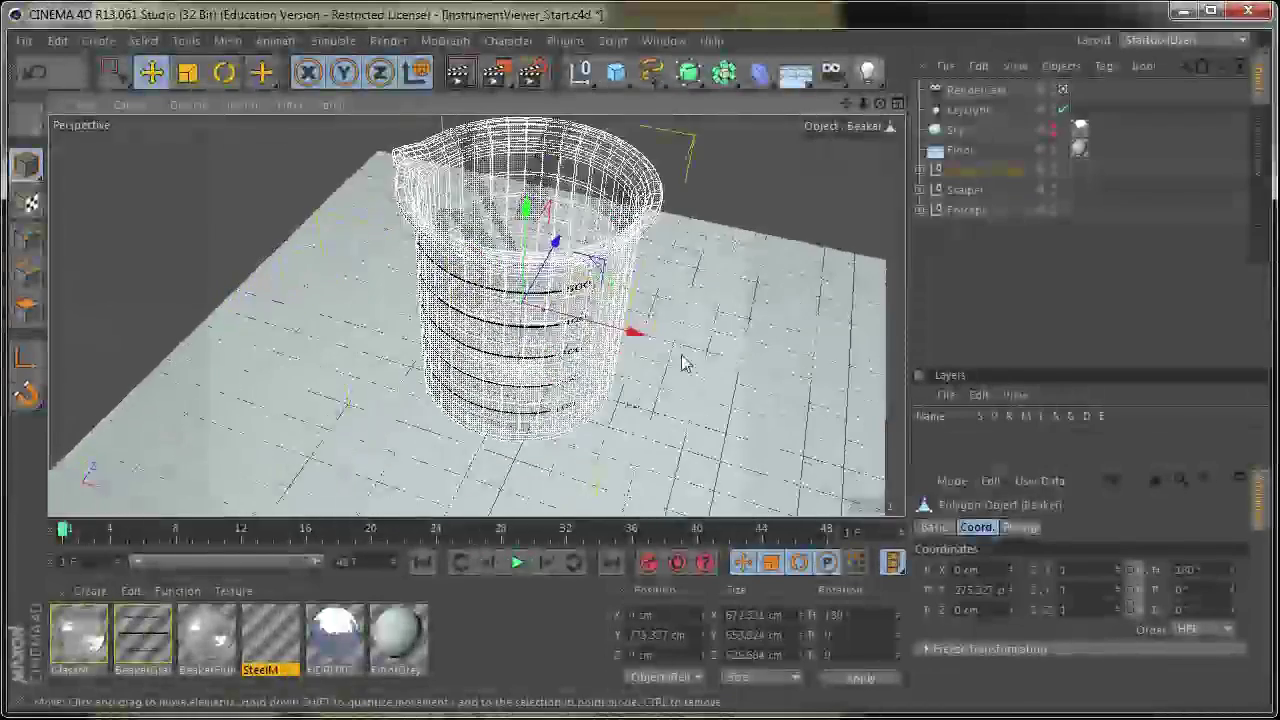
alt+drag(682, 355, 727, 337)
alt+middle_drag(727, 337, 752, 371)
alt+drag(752, 371, 745, 363)
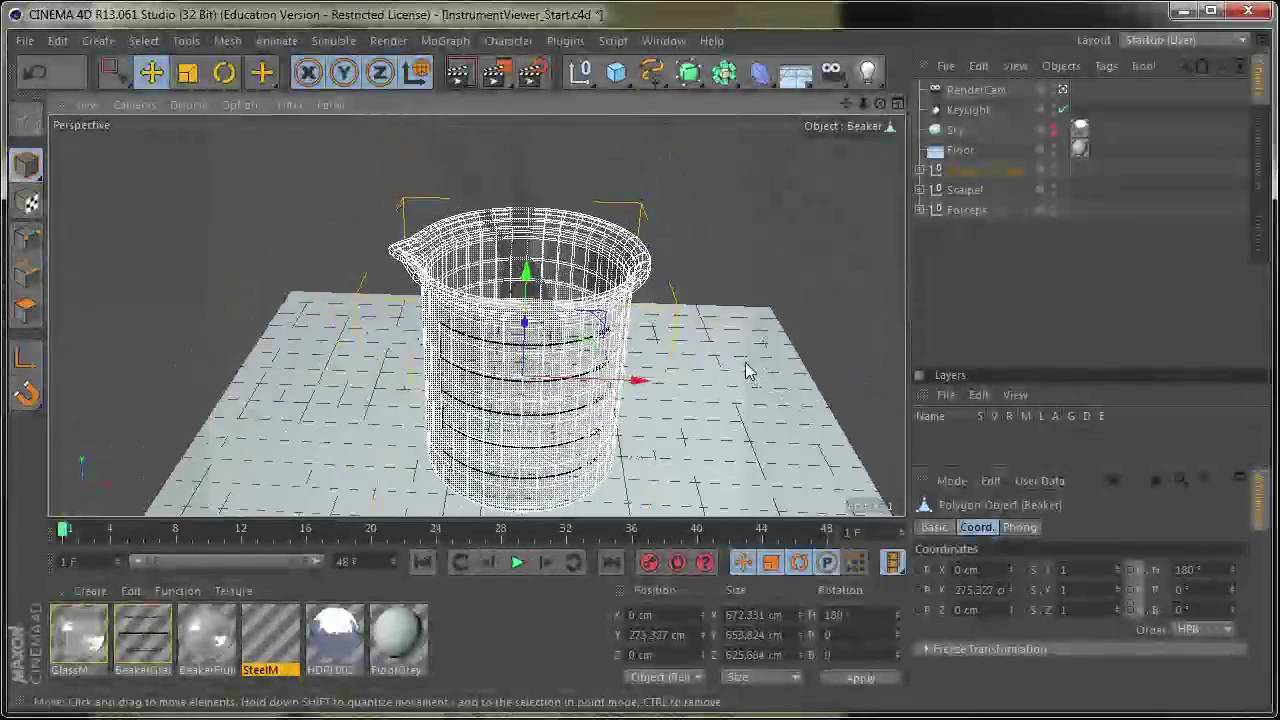
alt+right_drag(745, 363, 671, 351)
alt+drag(671, 351, 693, 359)
alt+middle_drag(693, 359, 689, 355)
mouse_move(689, 363)
alt+mouse_down()
mouse_move(714, 370)
mouse_move(705, 381)
alt+mouse_up()
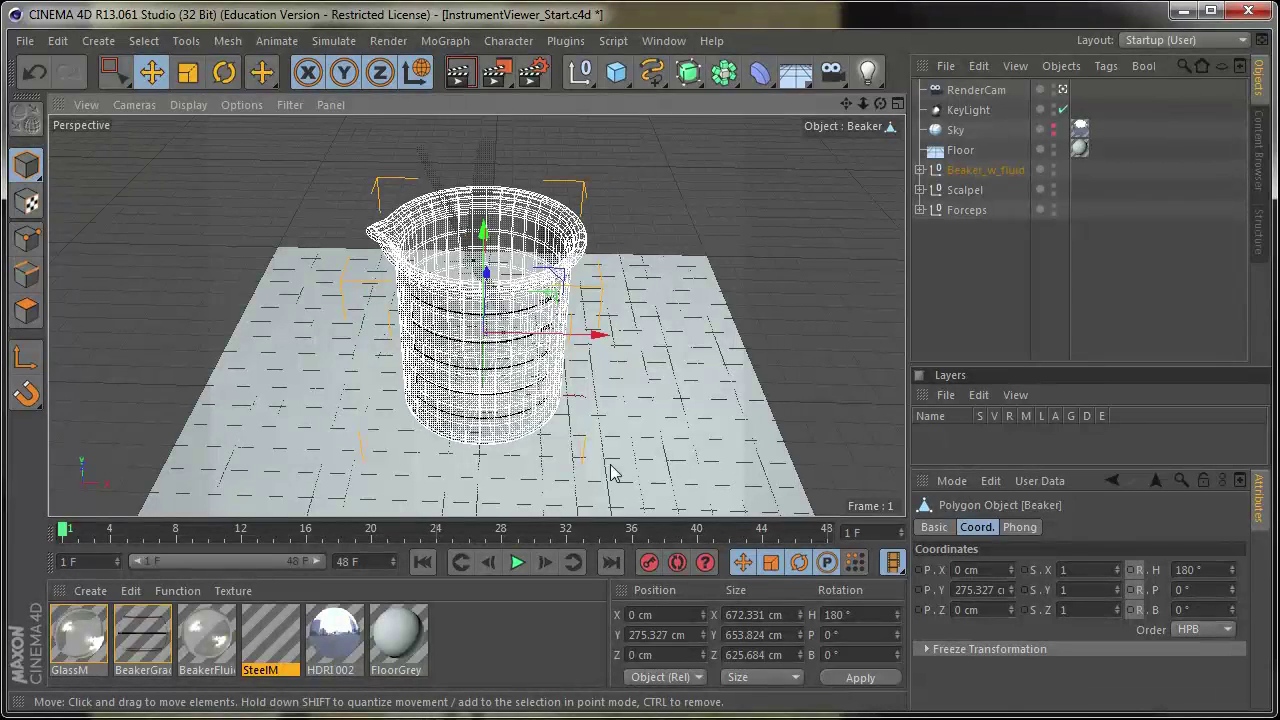
alt+middle_drag(575, 312, 608, 347)
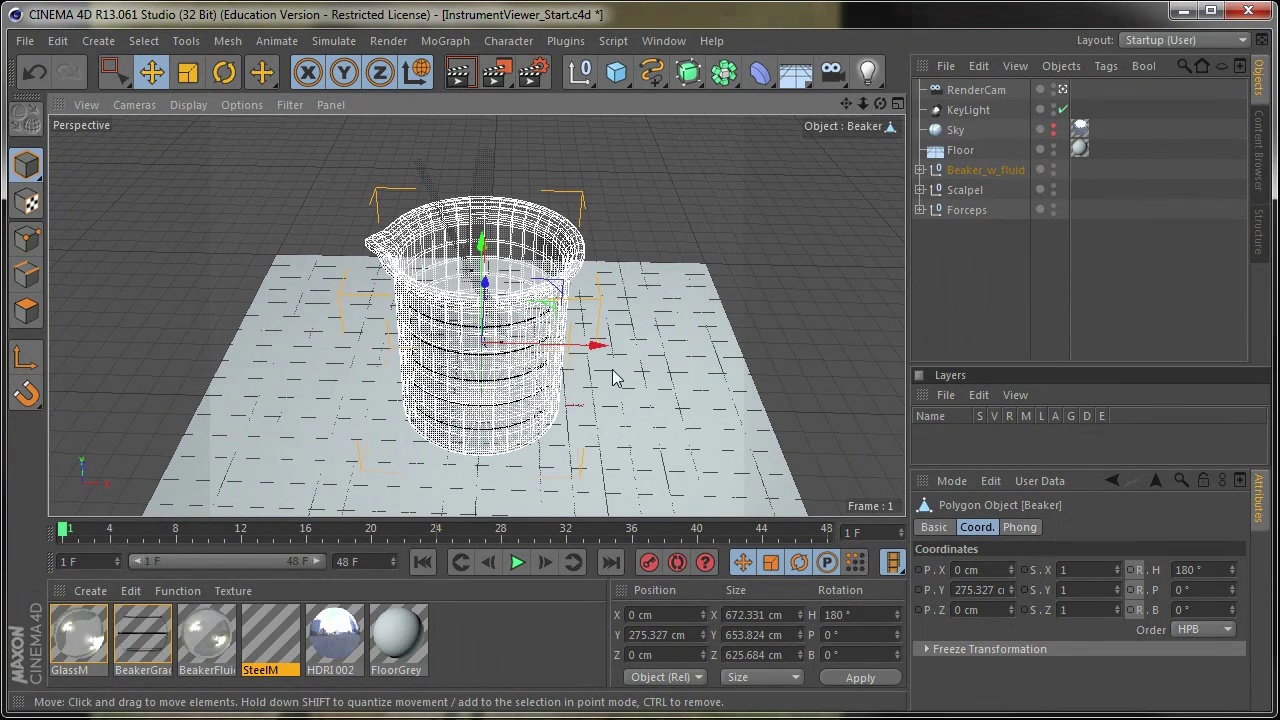
Test-render the reframed view in the Picture Viewer, and scrub the timeline to check the unkeyed RenderCam
click(488, 80)
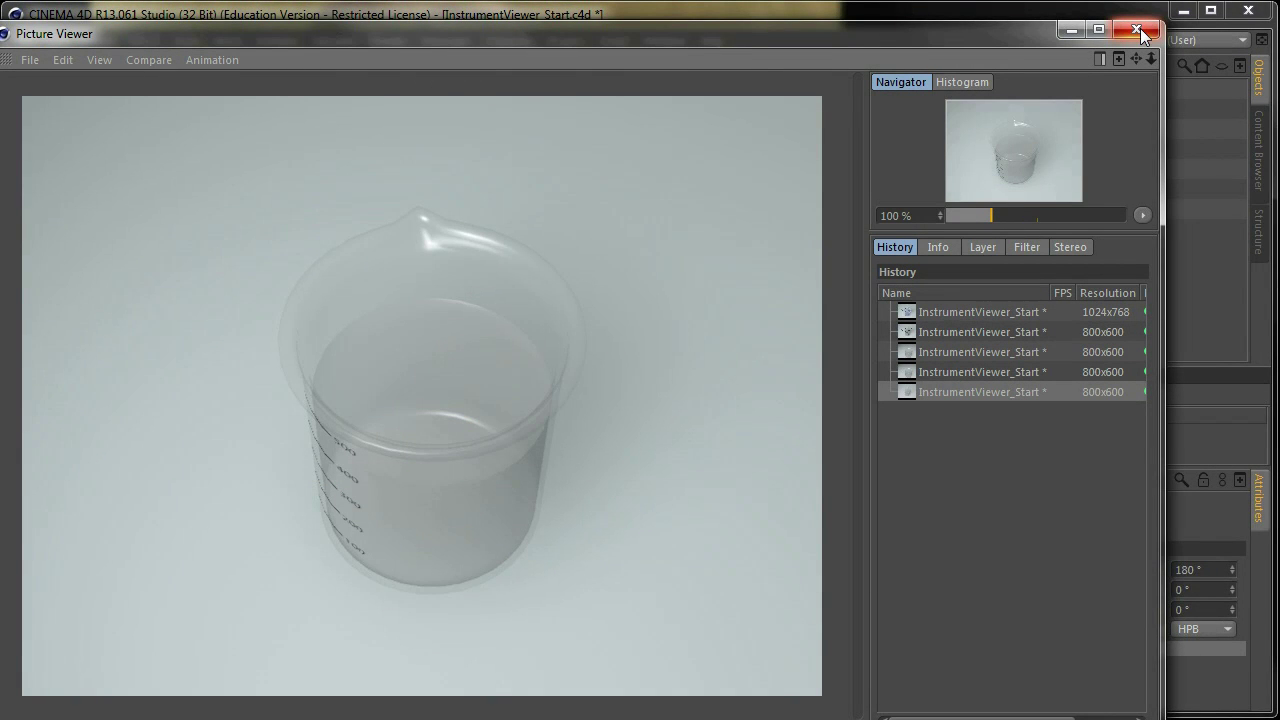
drag(982, 35, 1044, 275)
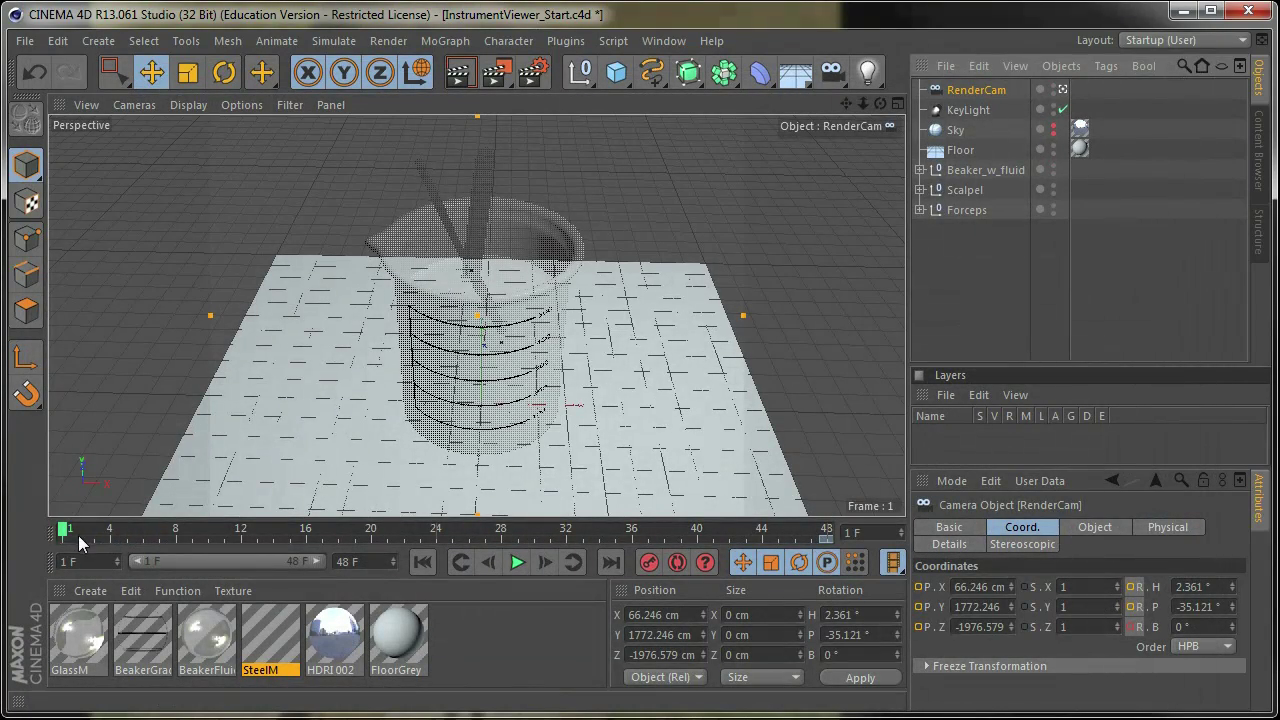
drag(62, 535, 240, 530)
drag(49, 528, 793, 532)
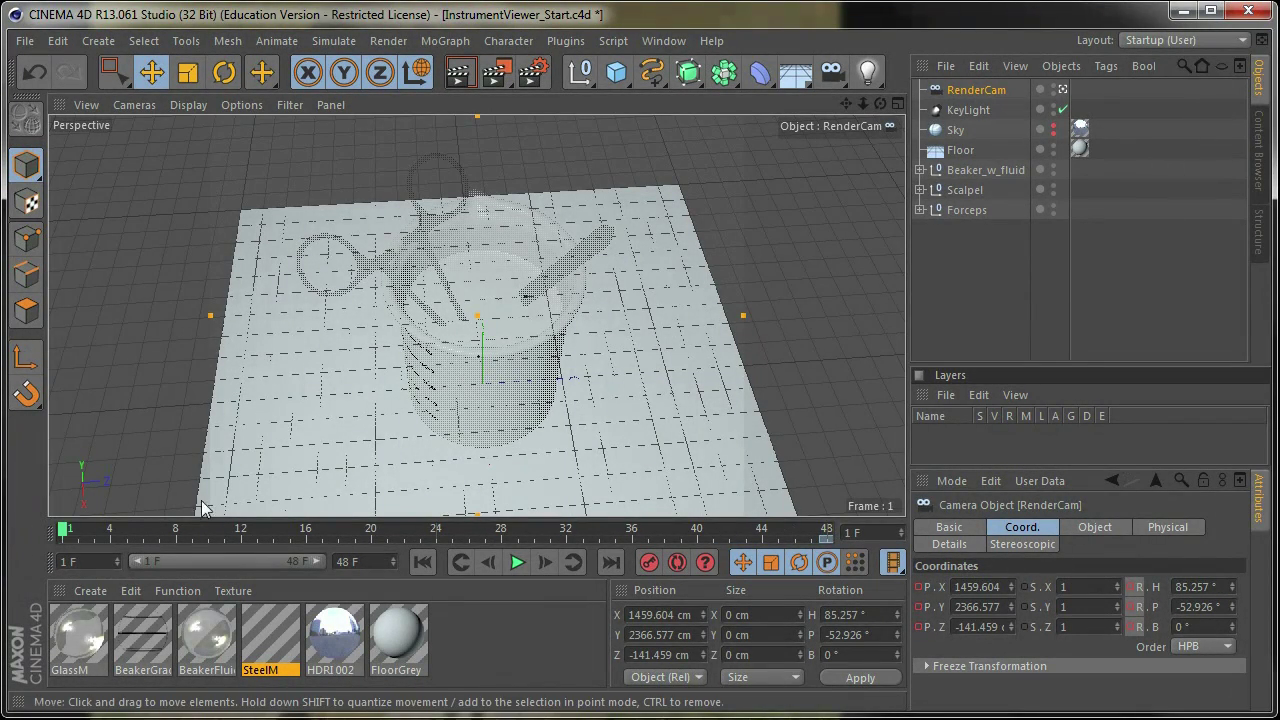
At frame 1, reframe RenderCam to about X 41, Y 1626, Z -2008 cm, heading 2°, pitch -31.5°, and keyframe its position and rotation
alt+drag(391, 428, 508, 335)
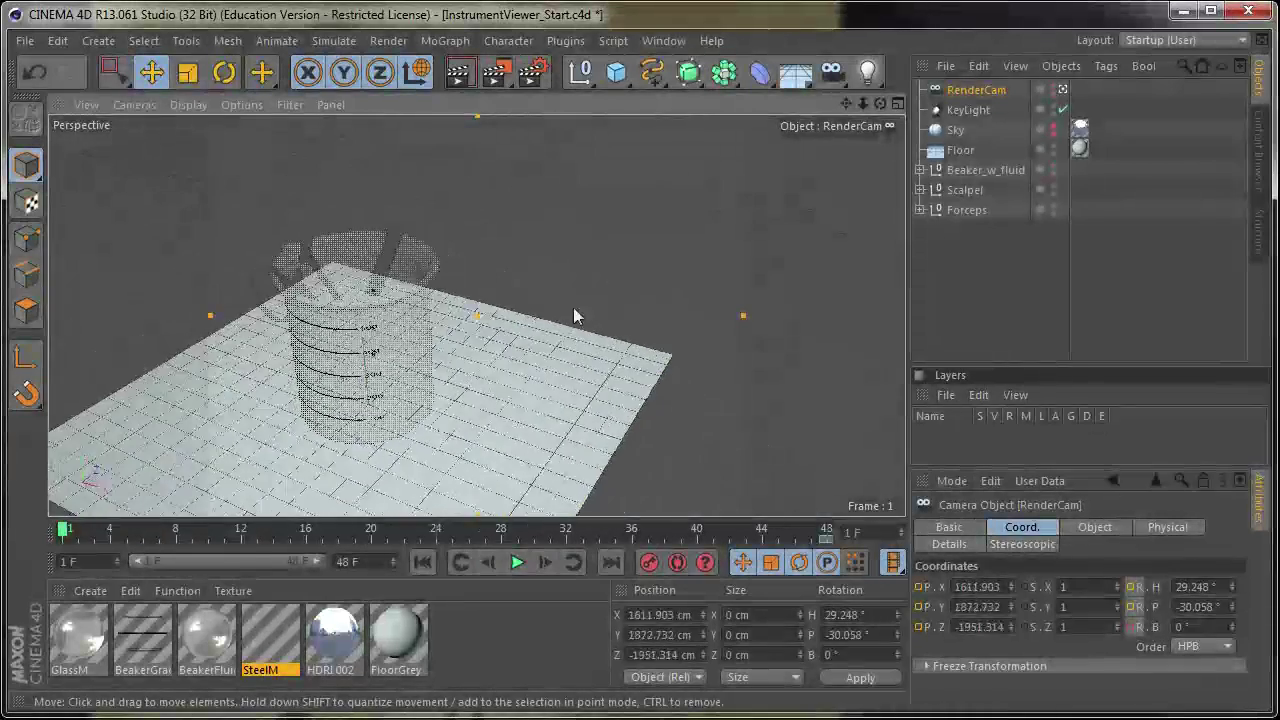
alt+drag(573, 307, 596, 368)
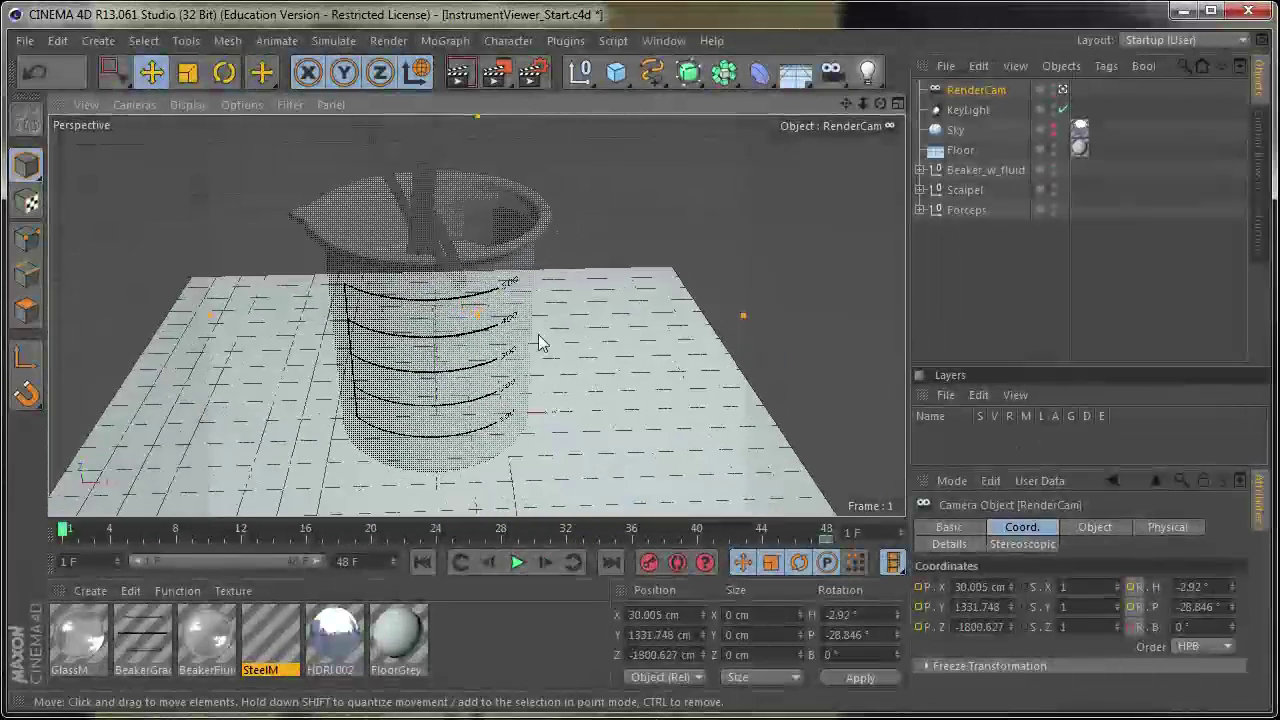
alt+drag(641, 368, 610, 359)
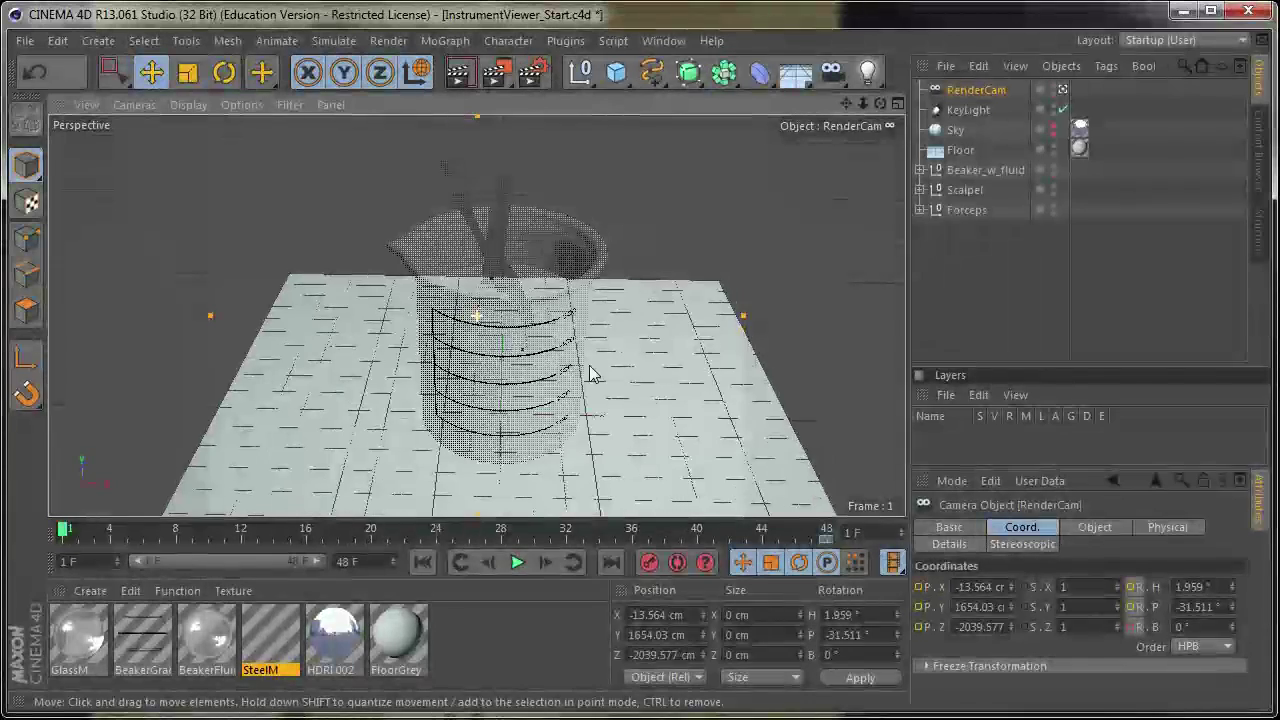
alt+right_drag(581, 382, 588, 381)
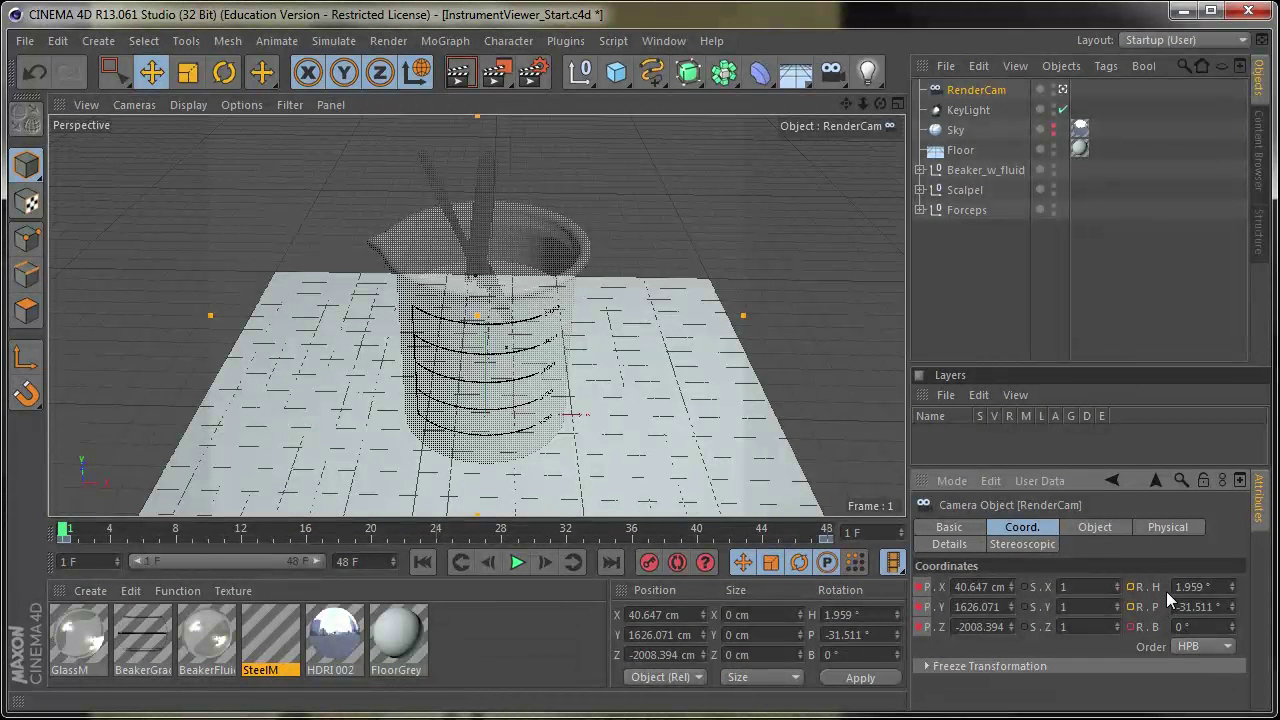
click(1132, 588)
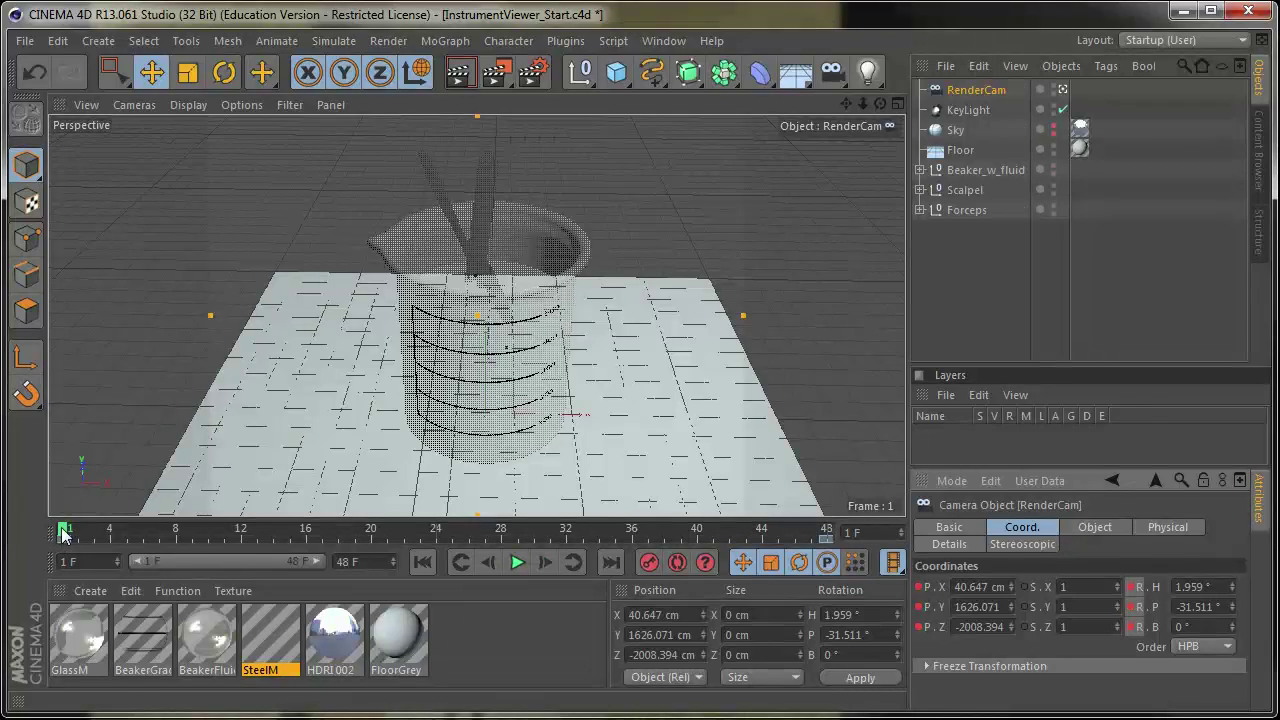
mouse_move(62, 533)
mouse_down()
mouse_move(851, 532)
mouse_move(42, 533)
mouse_up()
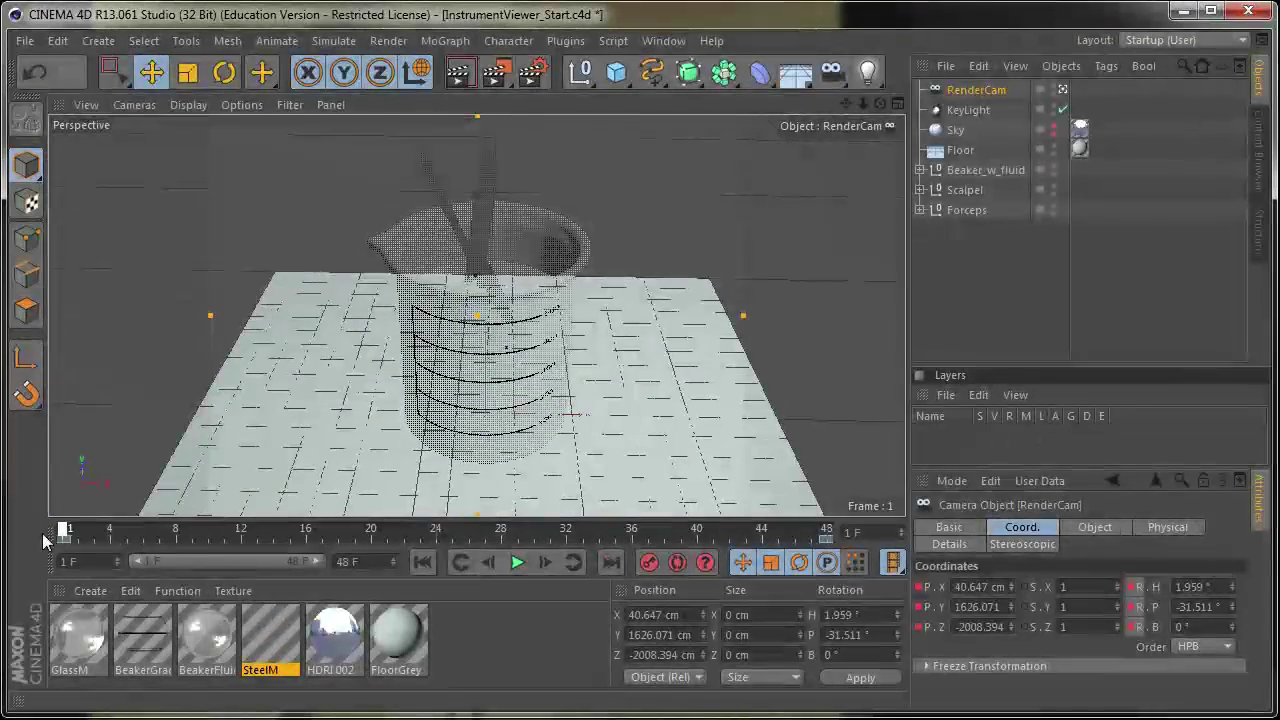
Test-render the frame 1 view of the beaker in the Picture Viewer, check its framing, and close the viewer
click(497, 70)
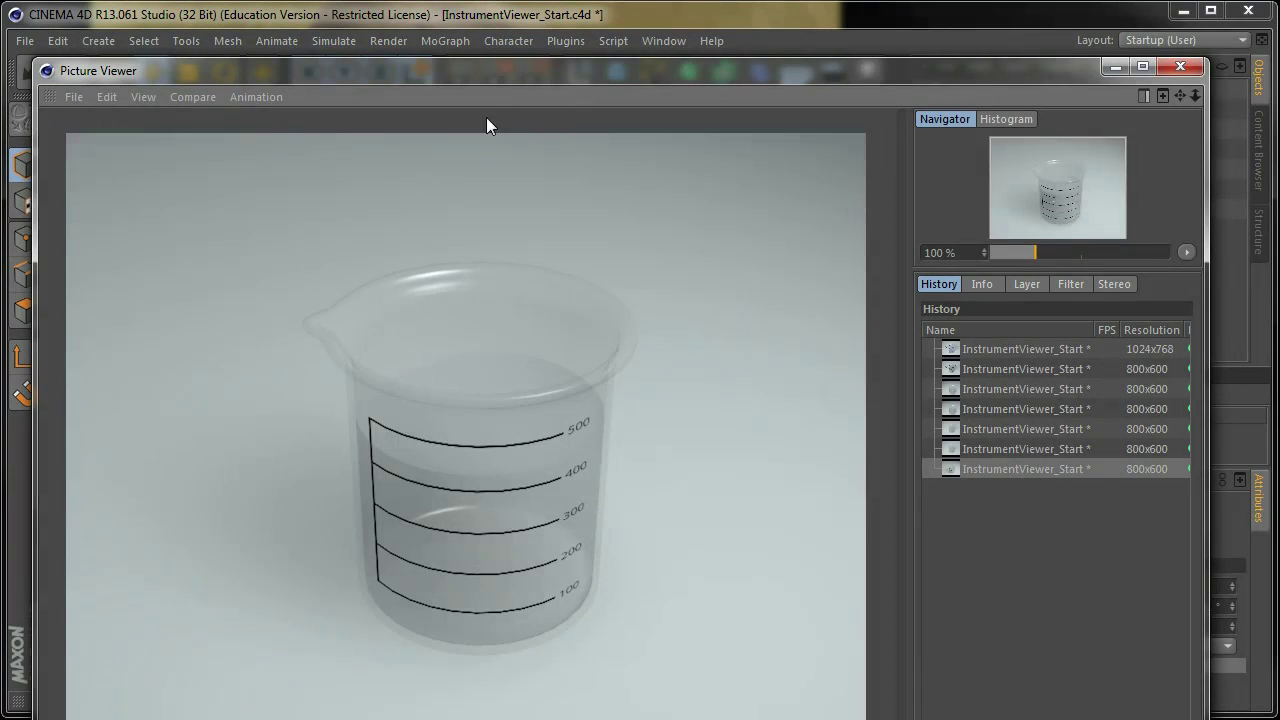
drag(766, 70, 770, 38)
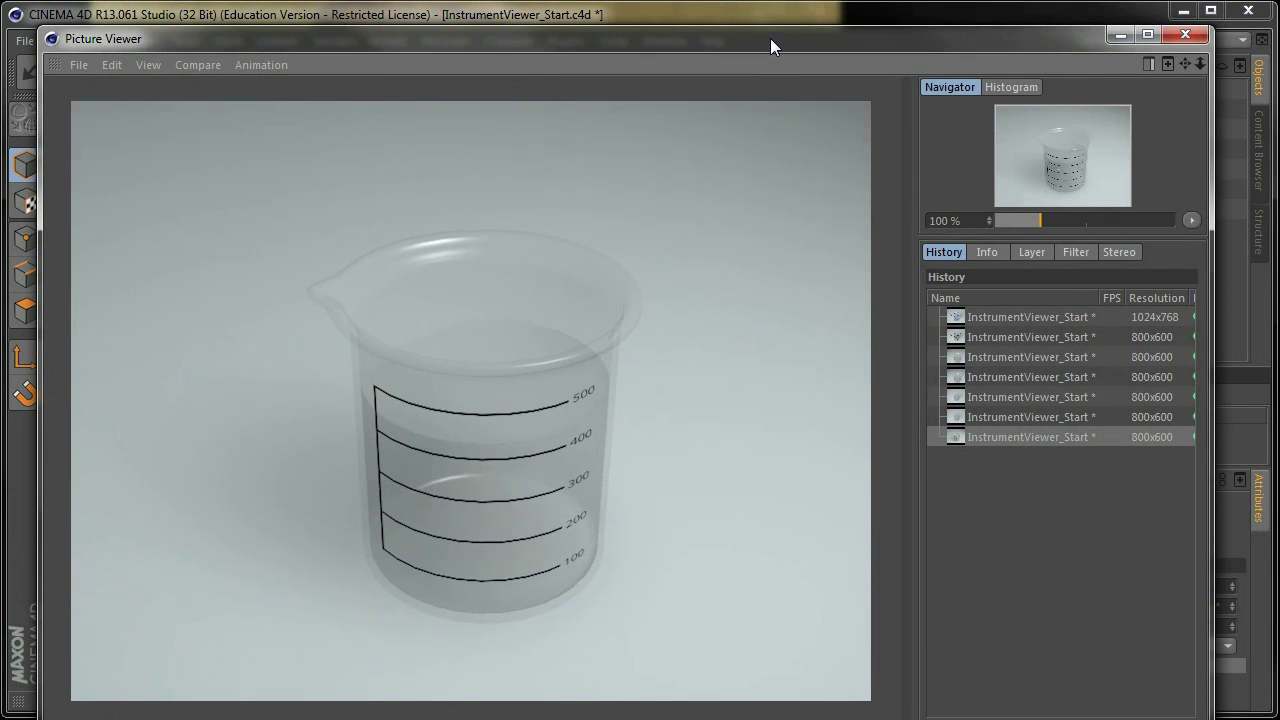
click(1187, 38)
At frame 24, reframe RenderCam to about X 1254, Y 2223, Z -1526 cm, keyframe its position and rotation, and scrub the animation
drag(57, 532, 441, 544)
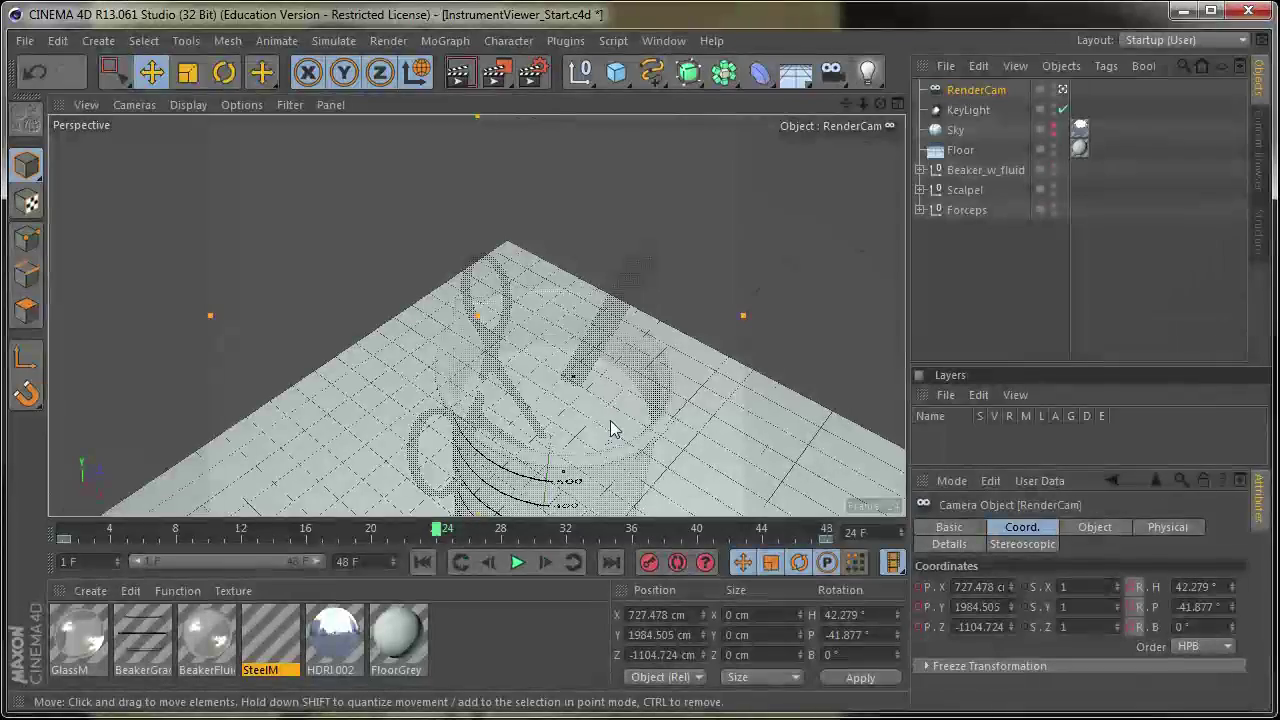
alt+middle_drag(634, 434, 609, 364)
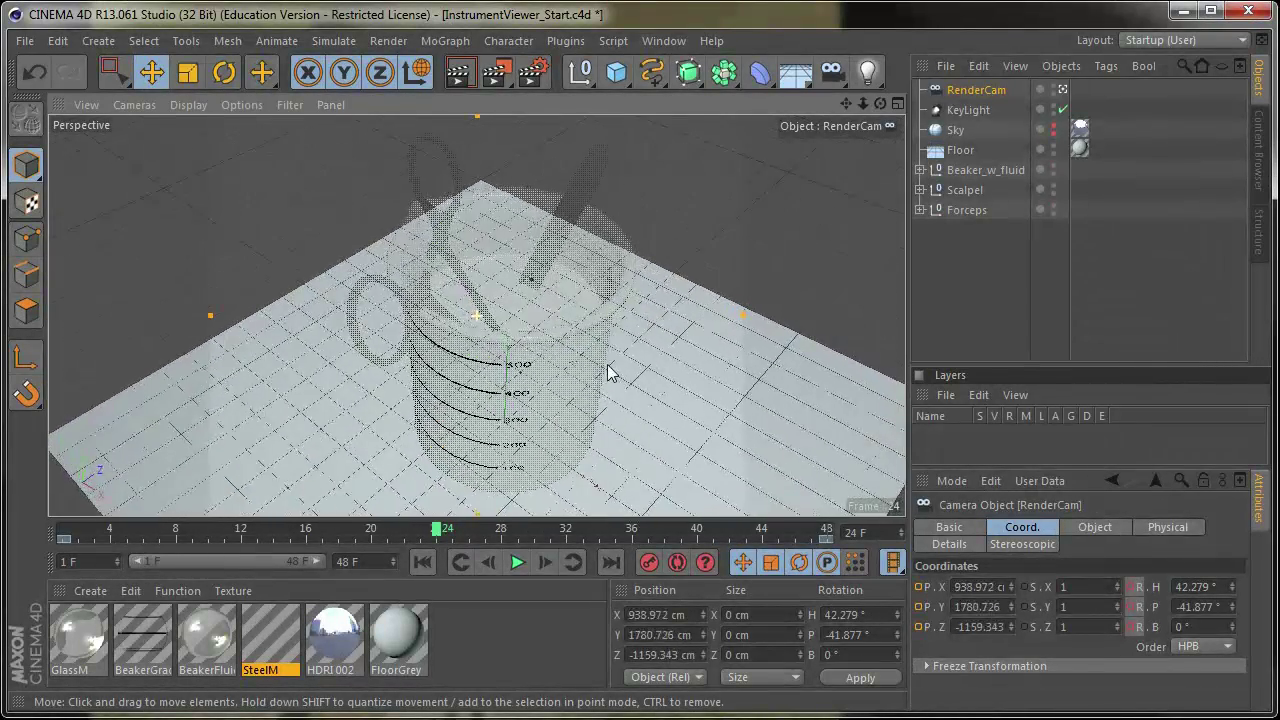
alt+right_drag(636, 358, 590, 368)
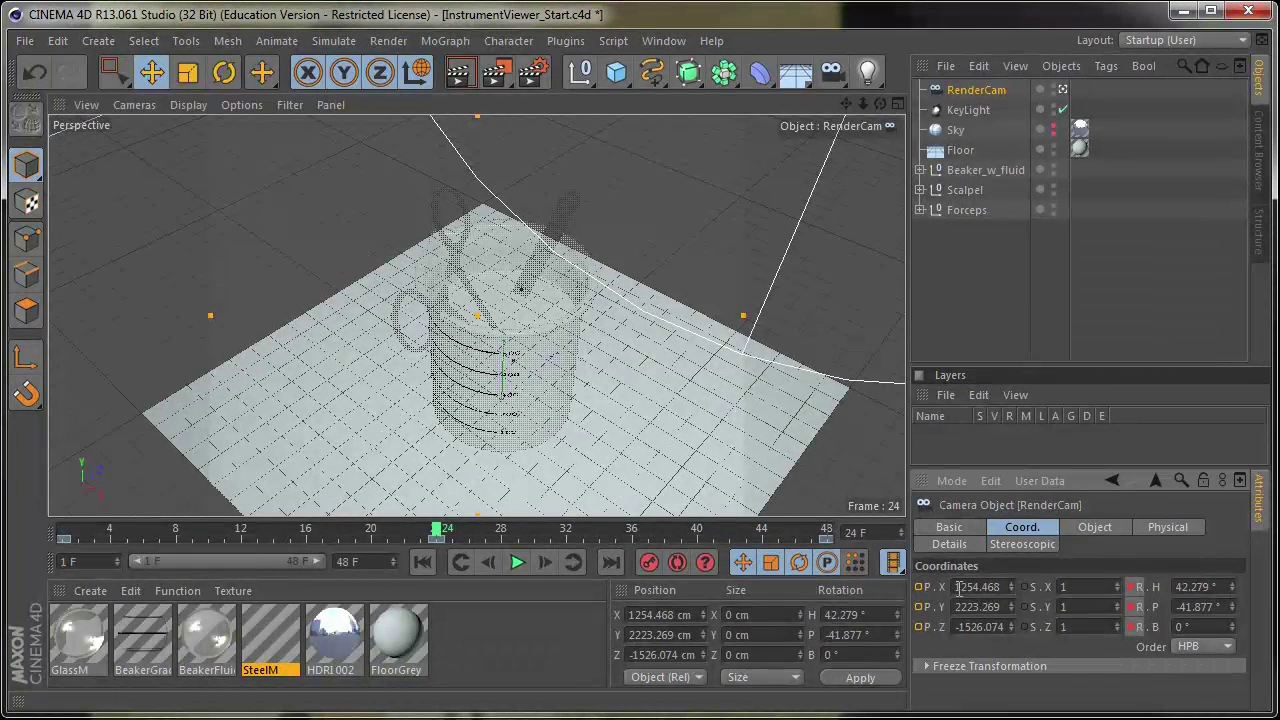
ctrl+click(927, 587)
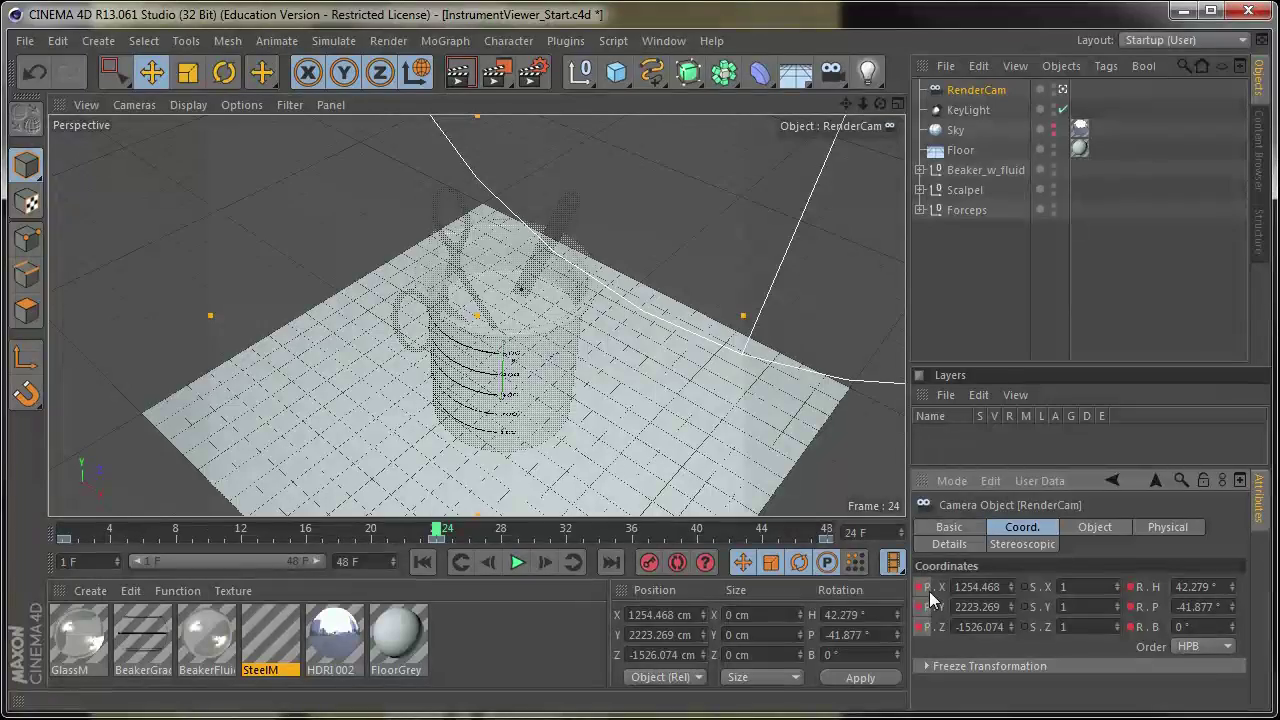
drag(443, 540, 838, 528)
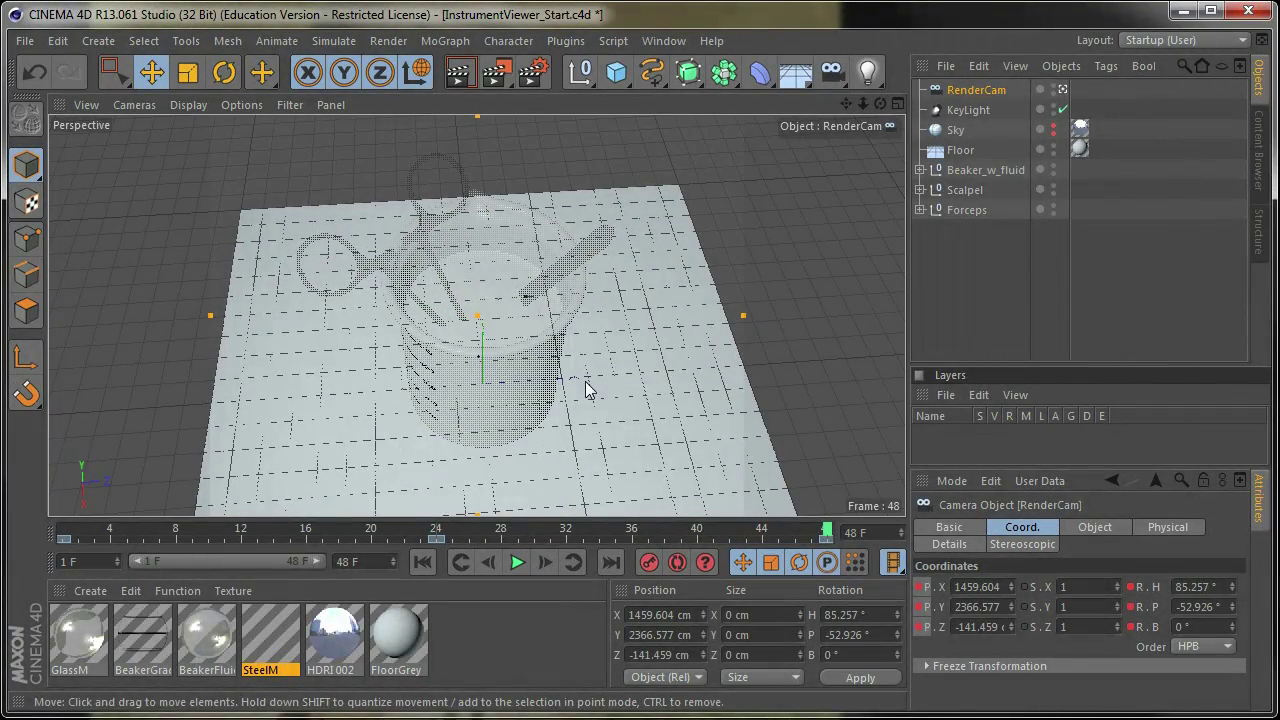
drag(175, 533, 438, 535)
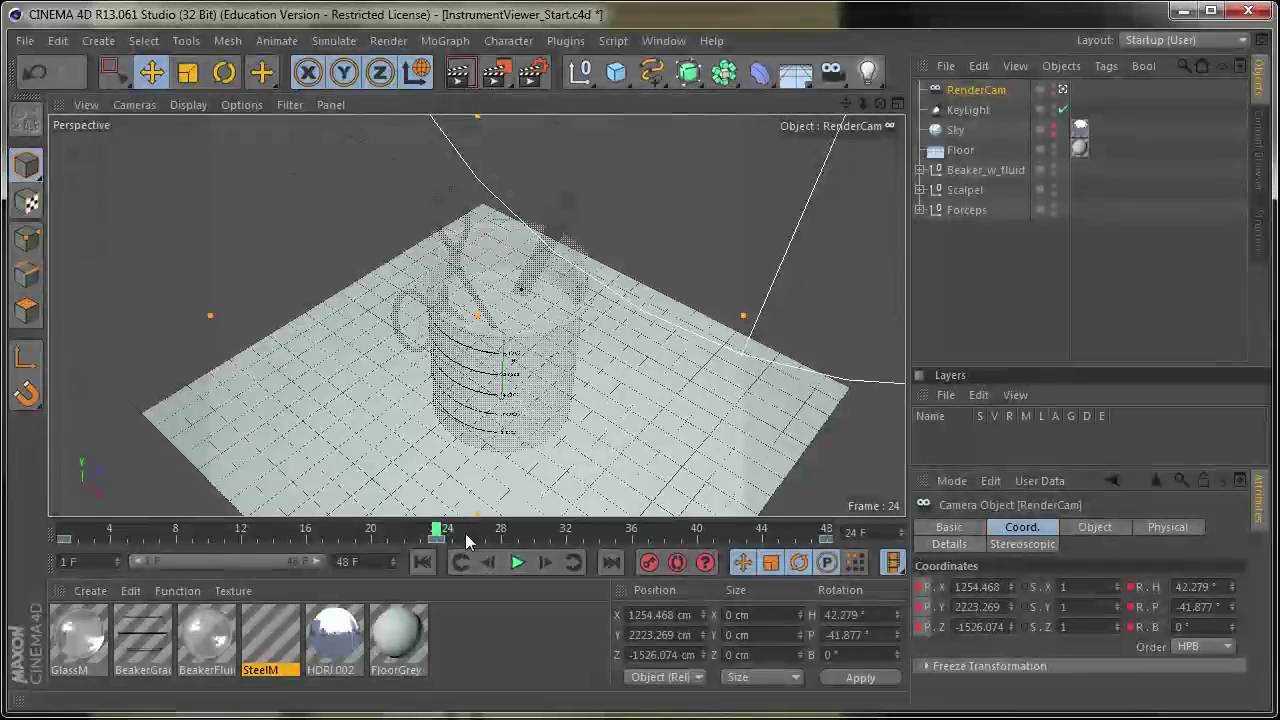
Open the Timeline and expand RenderCam's Position X, Y and Z tracks to show their animation curves
click(663, 40)
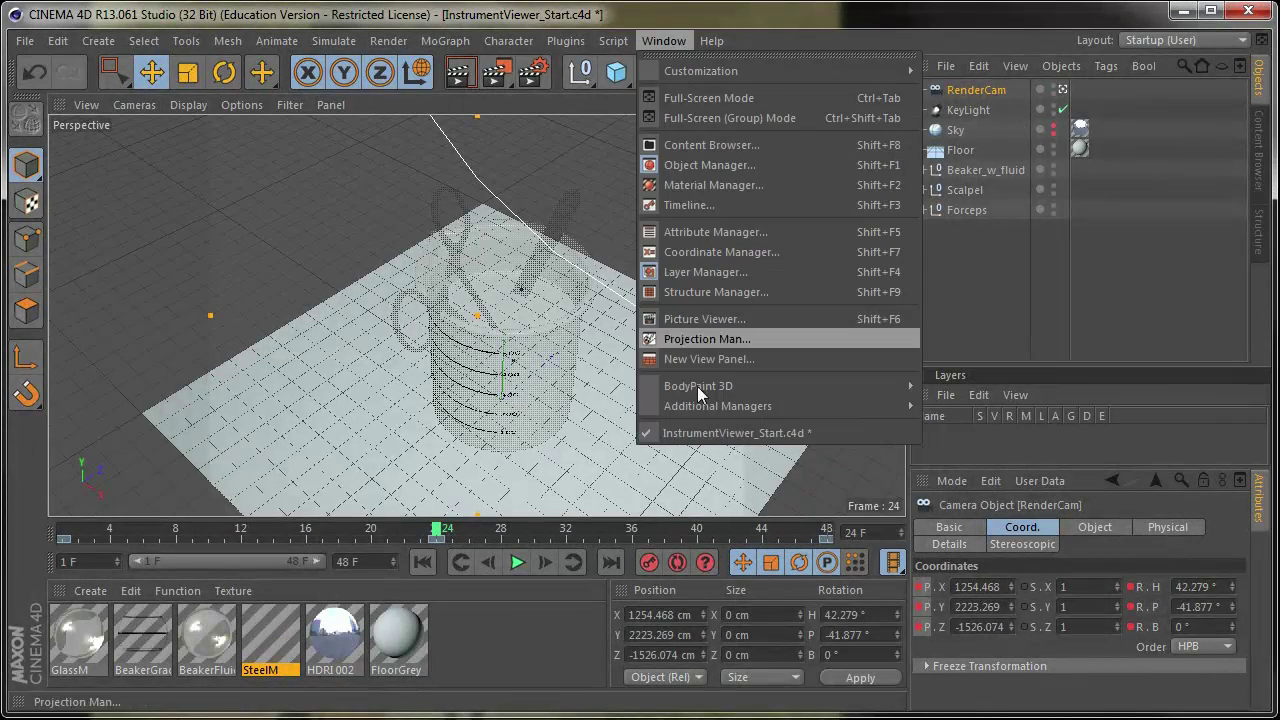
click(694, 199)
drag(416, 105, 1014, 93)
click(449, 226)
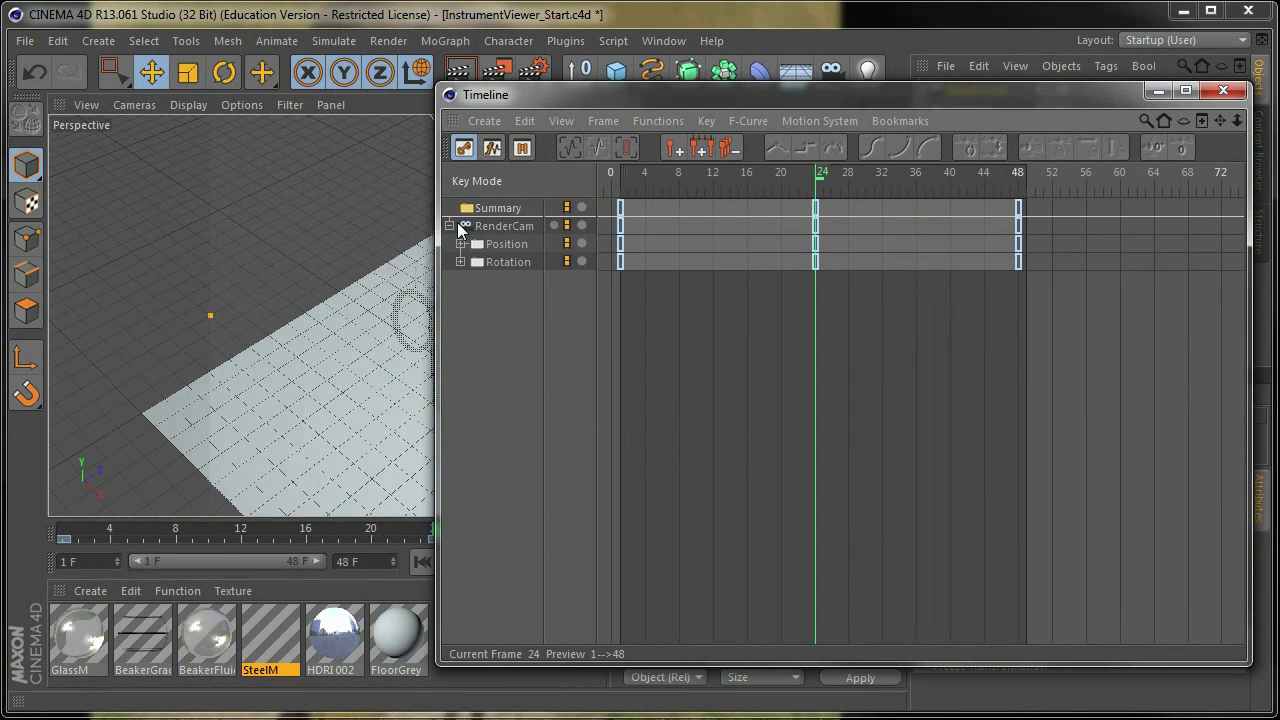
click(461, 244)
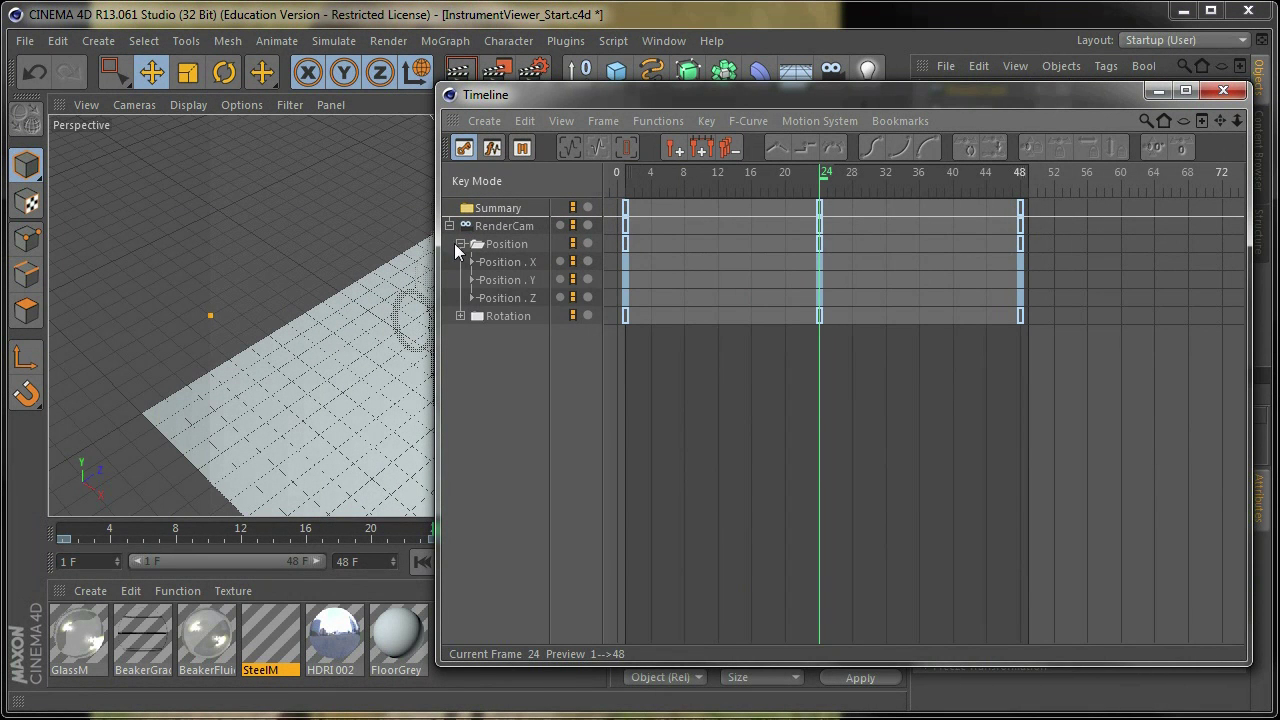
click(449, 226)
click(451, 227)
click(472, 262)
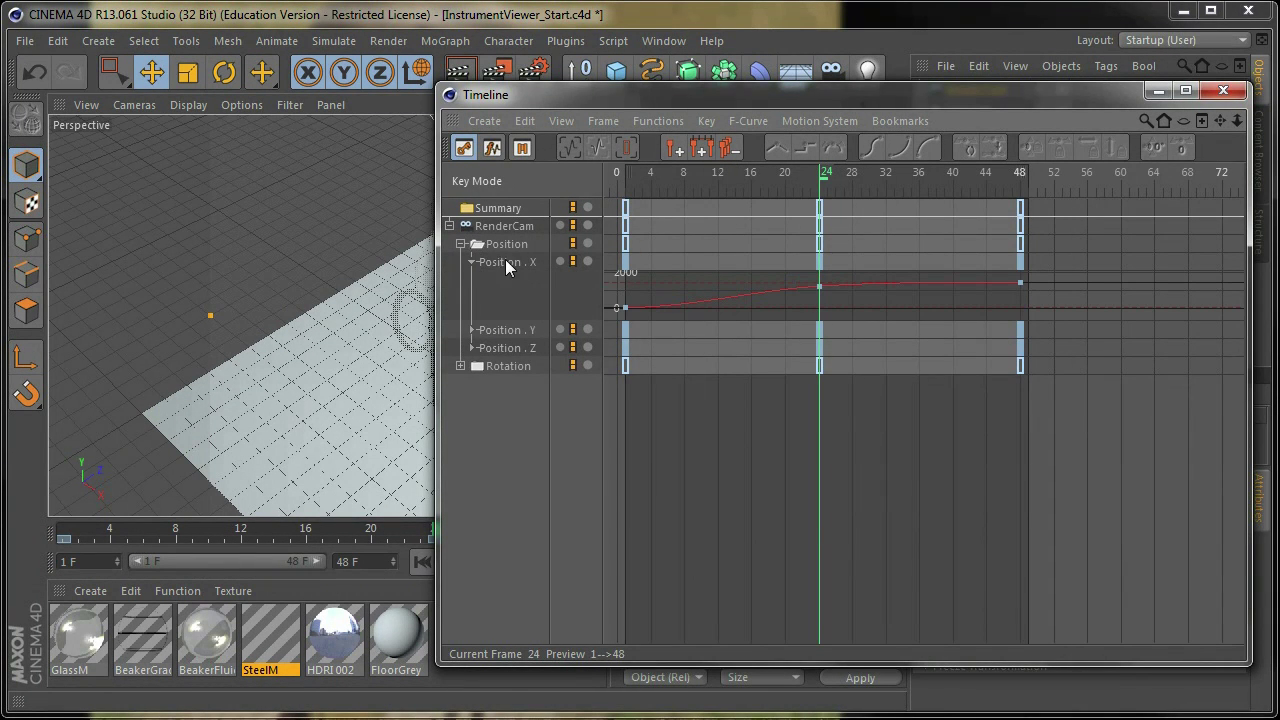
click(472, 330)
click(471, 397)
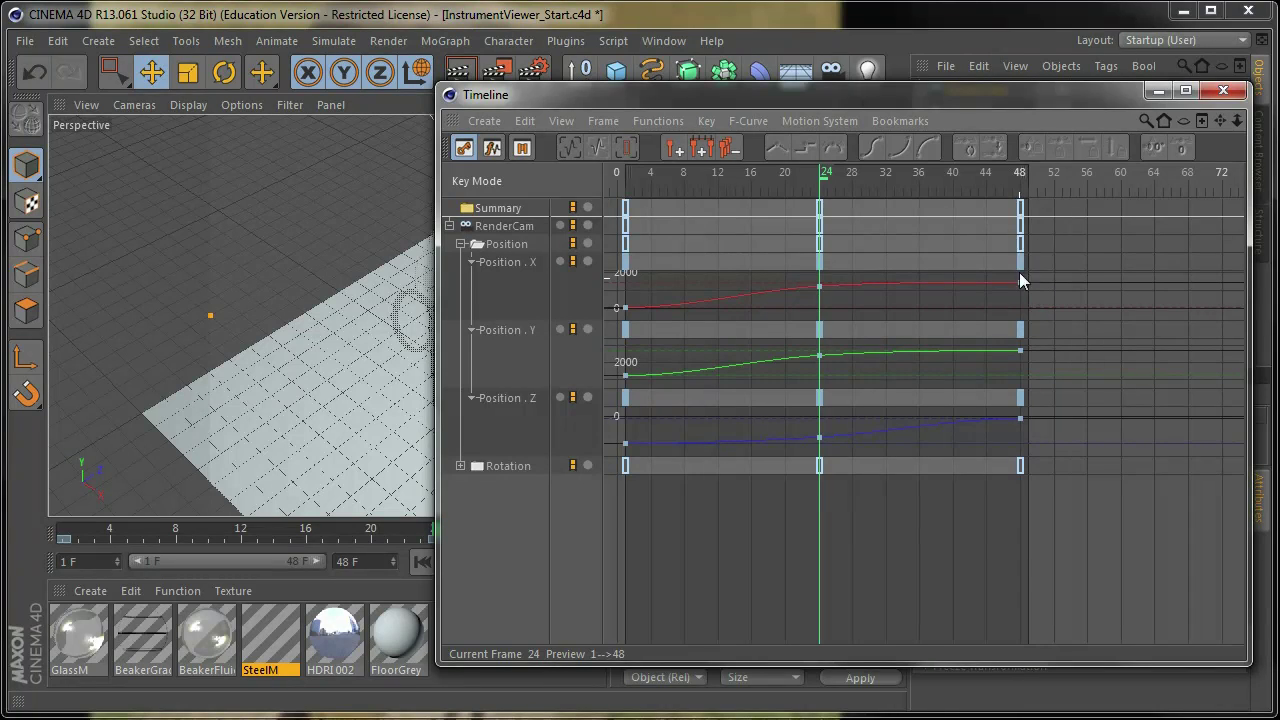
Lower RenderCam's frame 24 Position X and Y keys to about 1141 and 2016 cm, adjusting their tangents for smoother curves
click(820, 289)
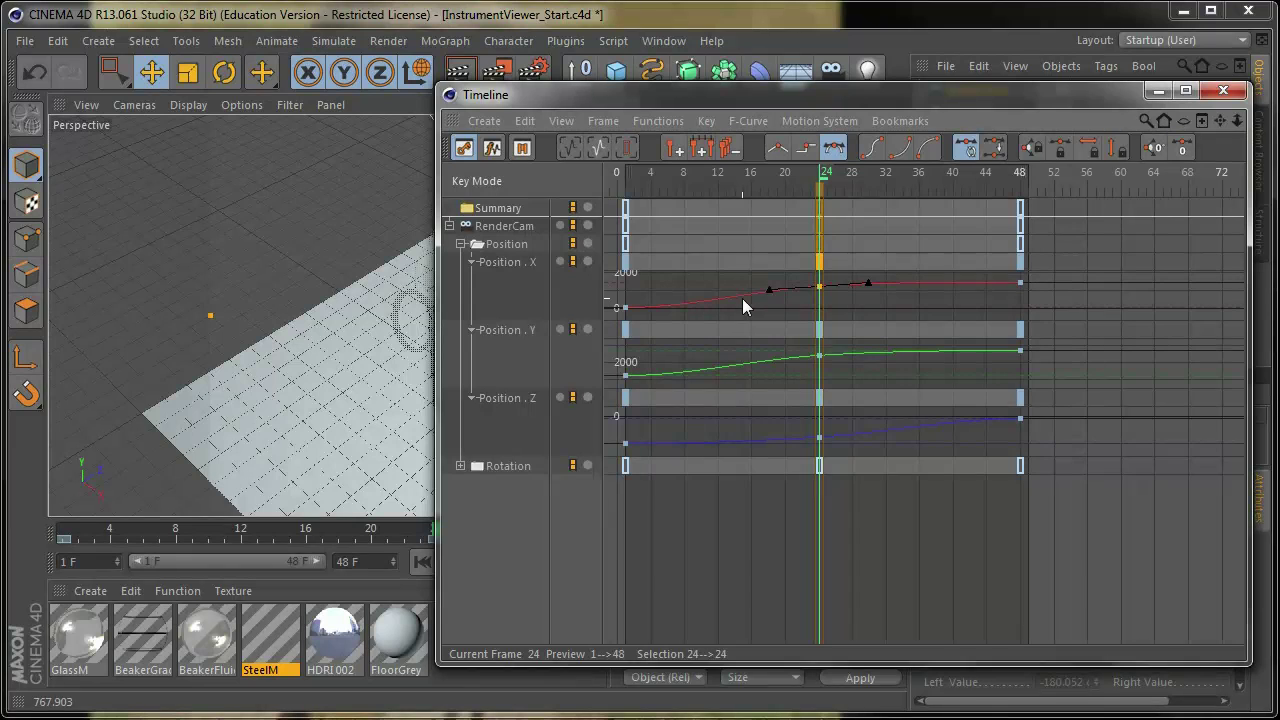
drag(768, 289, 771, 293)
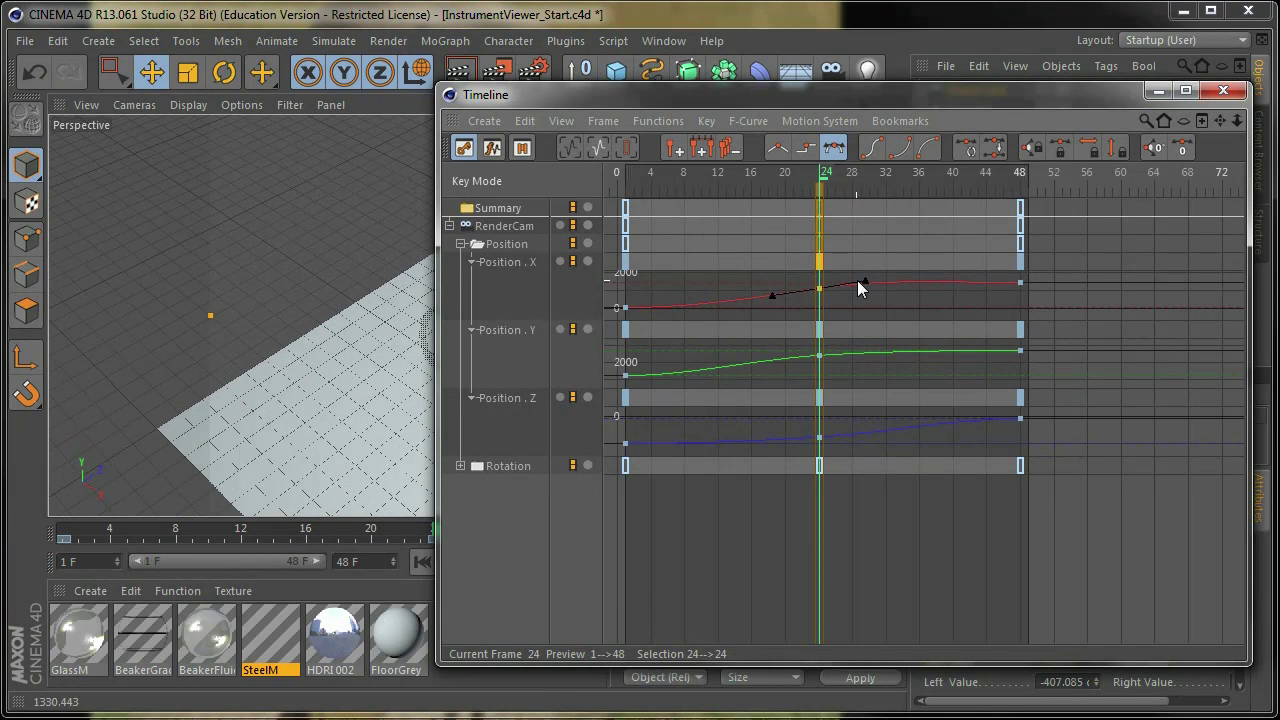
drag(864, 281, 865, 283)
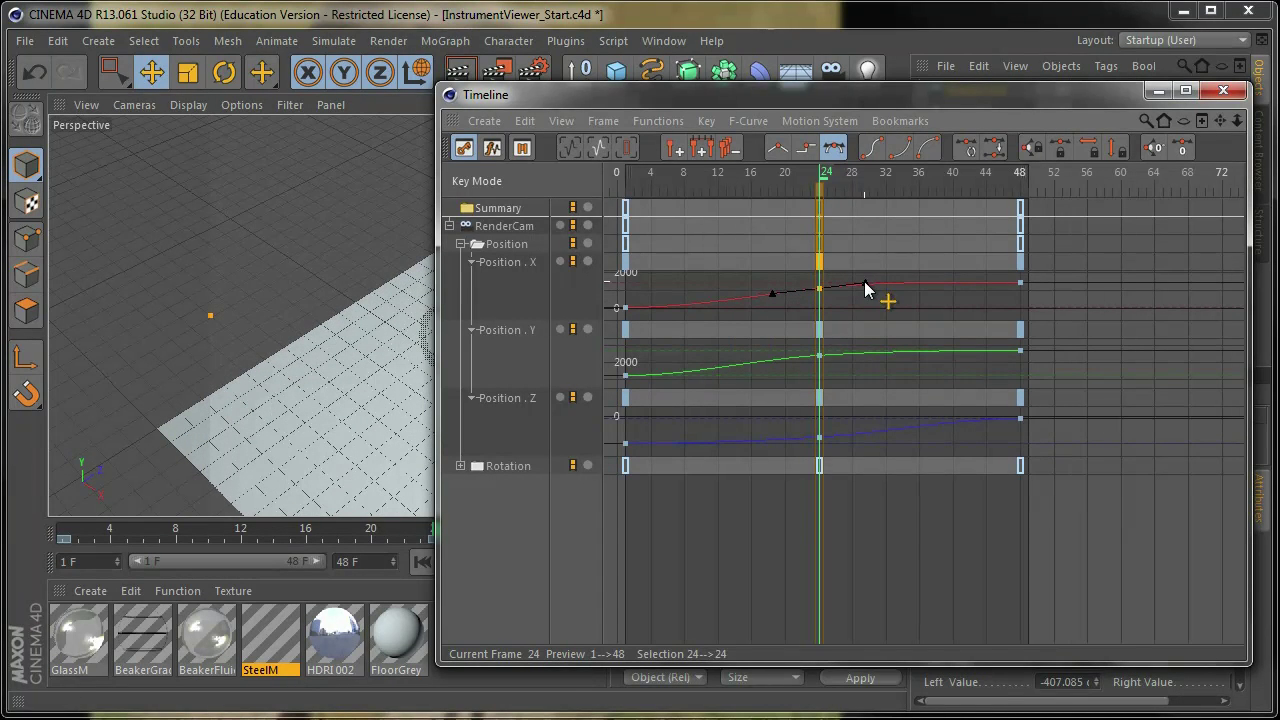
click(819, 355)
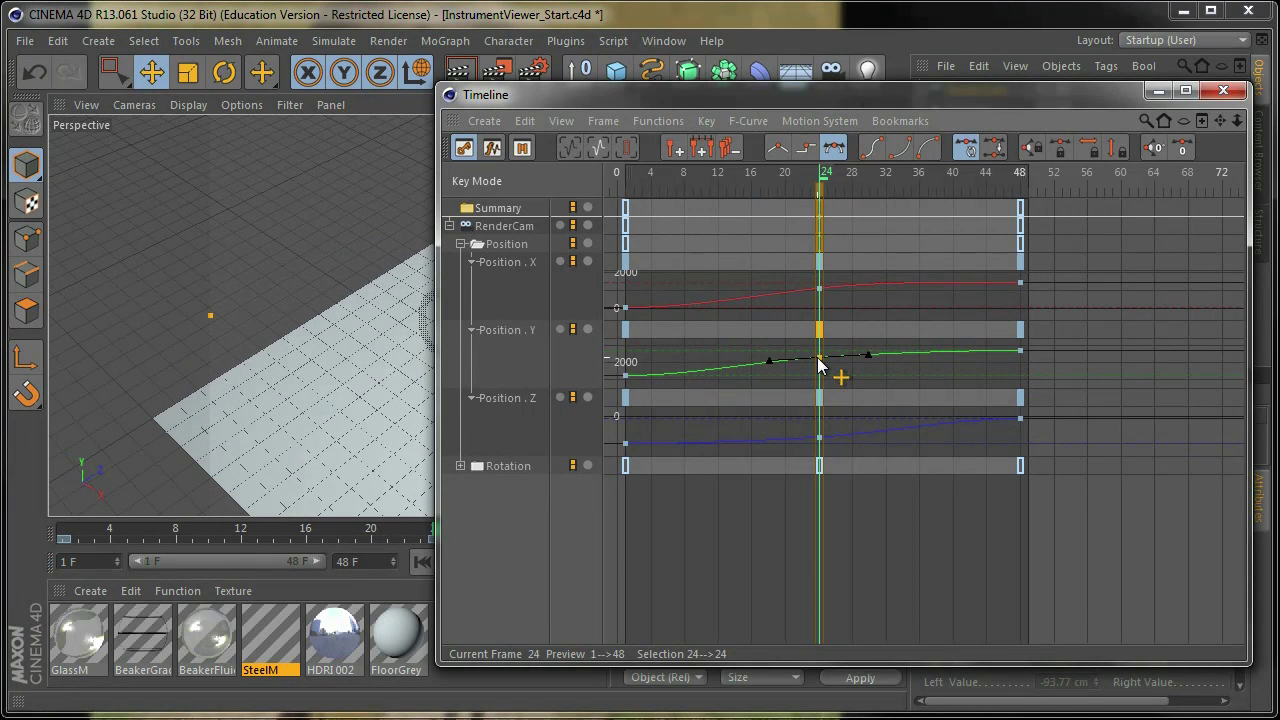
drag(768, 91, 968, 64)
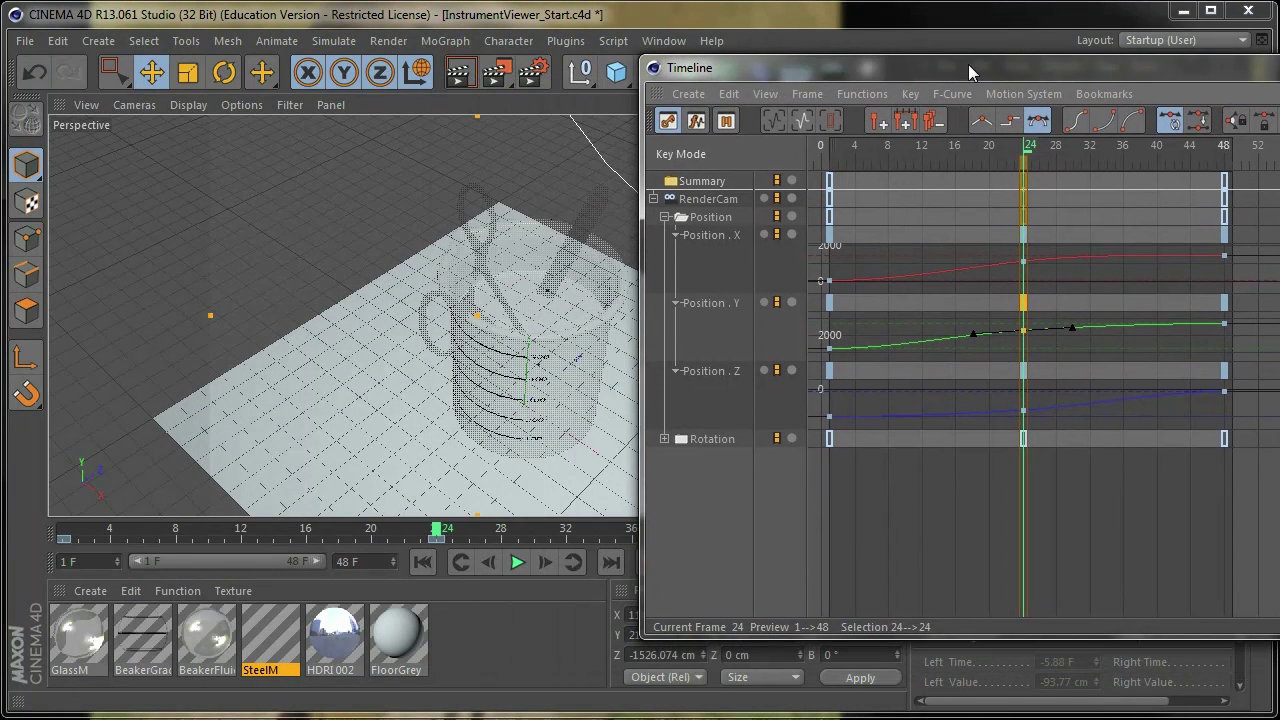
drag(987, 337, 990, 343)
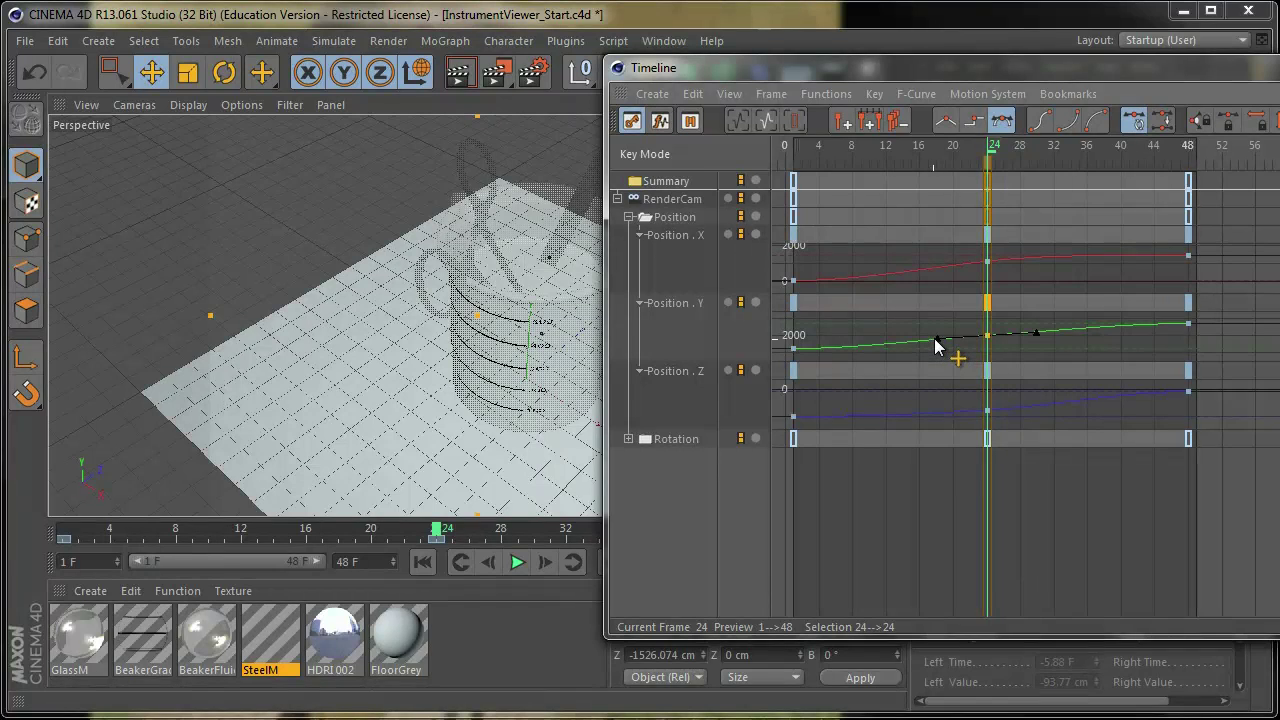
Try raising RenderCam's frame 24 Position Z key to about -1227 cm, and scrub the animation to check the motion
shift+click(987, 410)
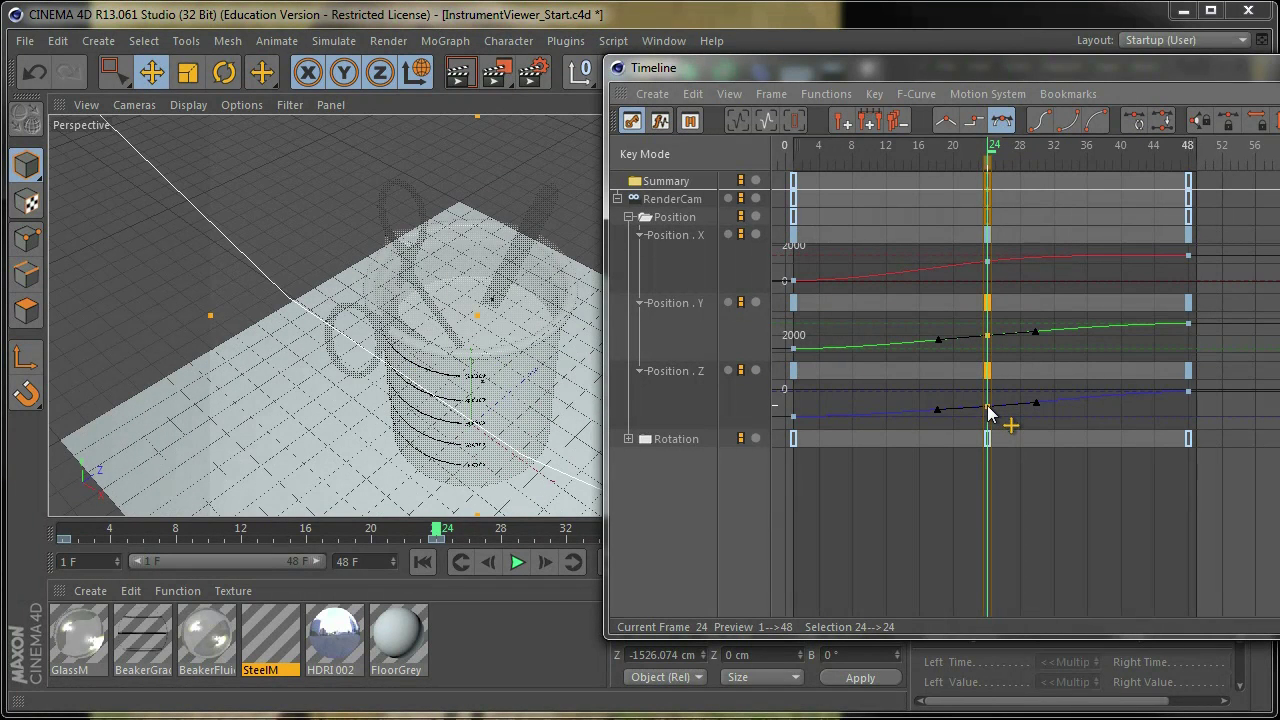
drag(1034, 406, 1035, 410)
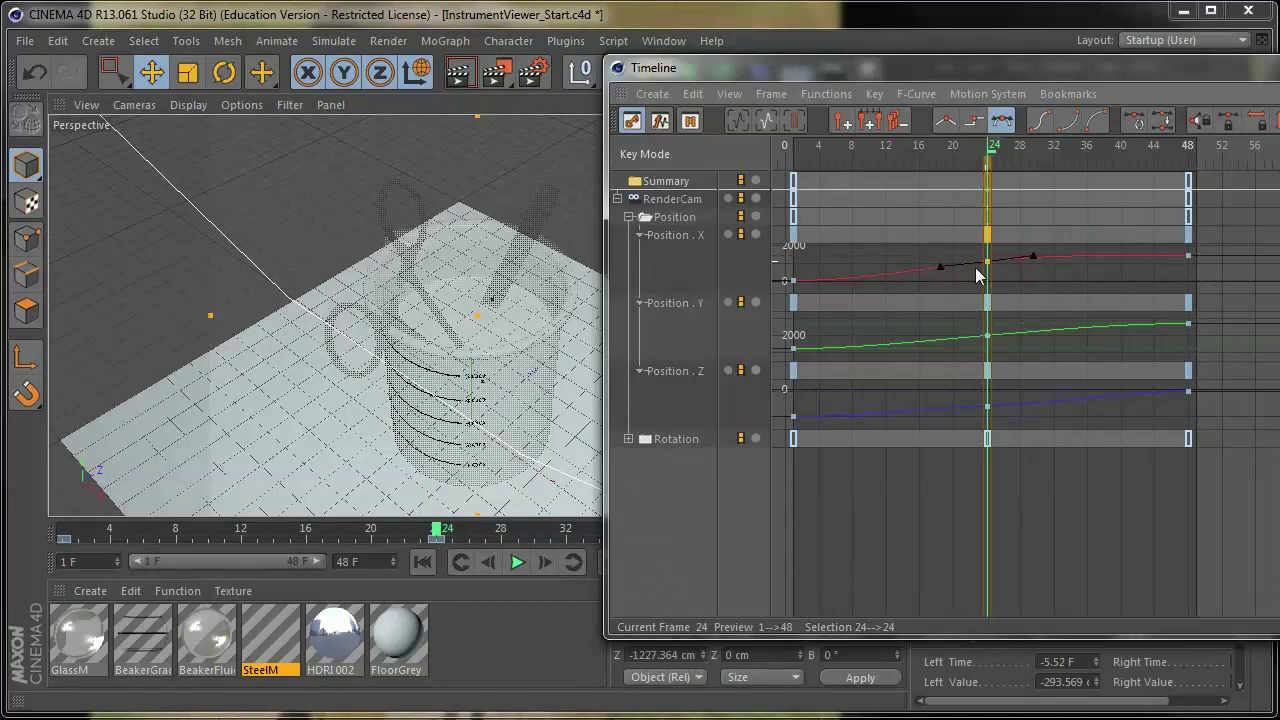
drag(878, 75, 1186, 77)
mouse_move(432, 545)
mouse_down()
mouse_move(440, 532)
mouse_move(740, 520)
mouse_move(230, 530)
mouse_move(500, 530)
mouse_move(330, 543)
mouse_move(289, 533)
mouse_move(436, 543)
mouse_up()
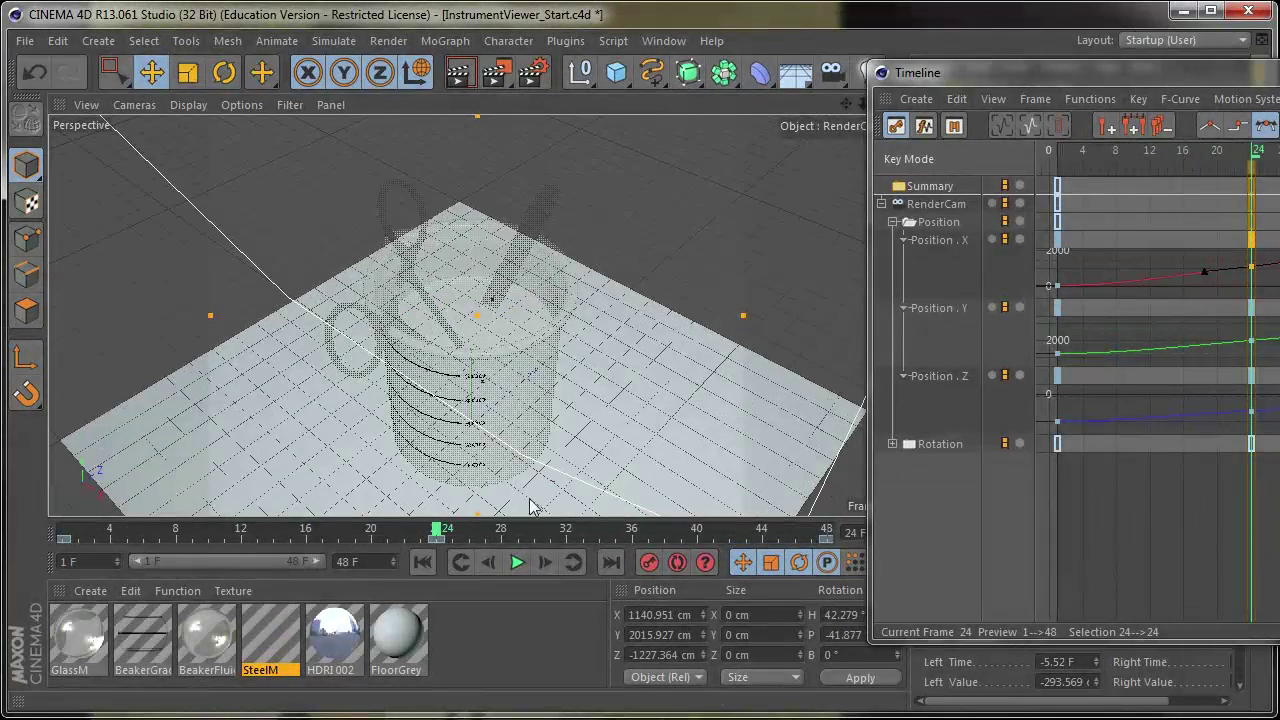
drag(960, 72, 872, 99)
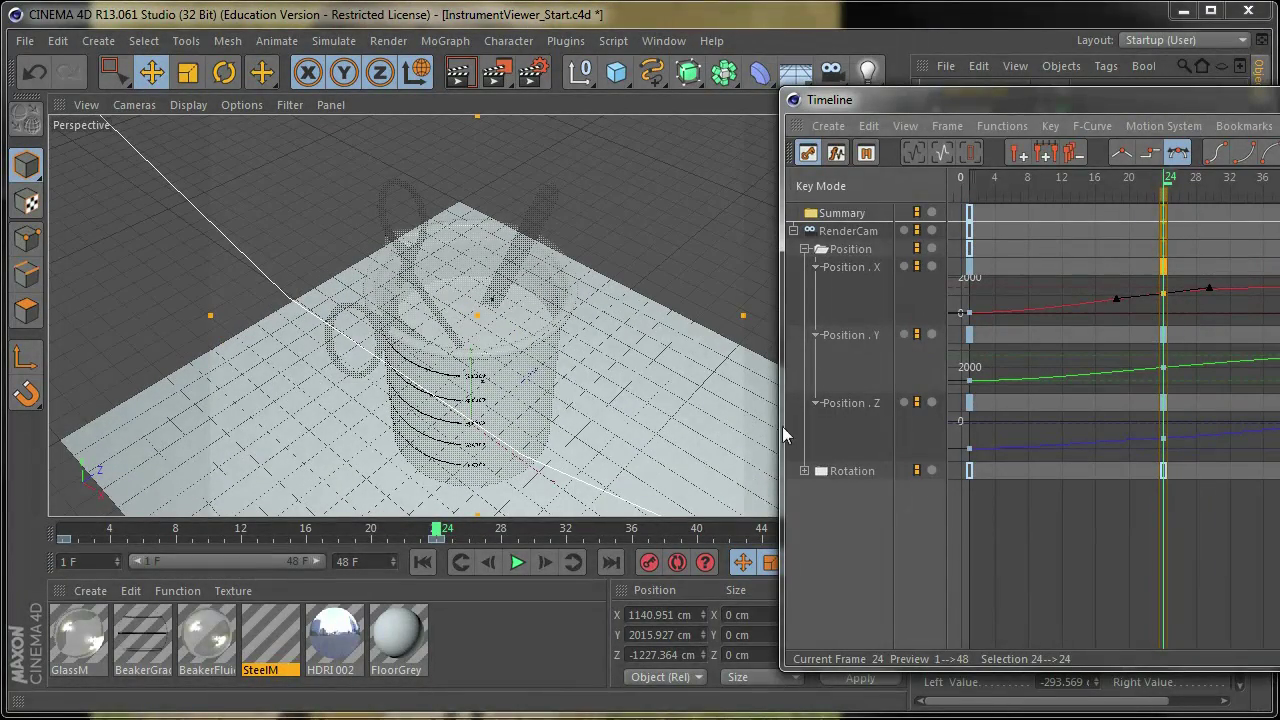
drag(491, 530, 436, 526)
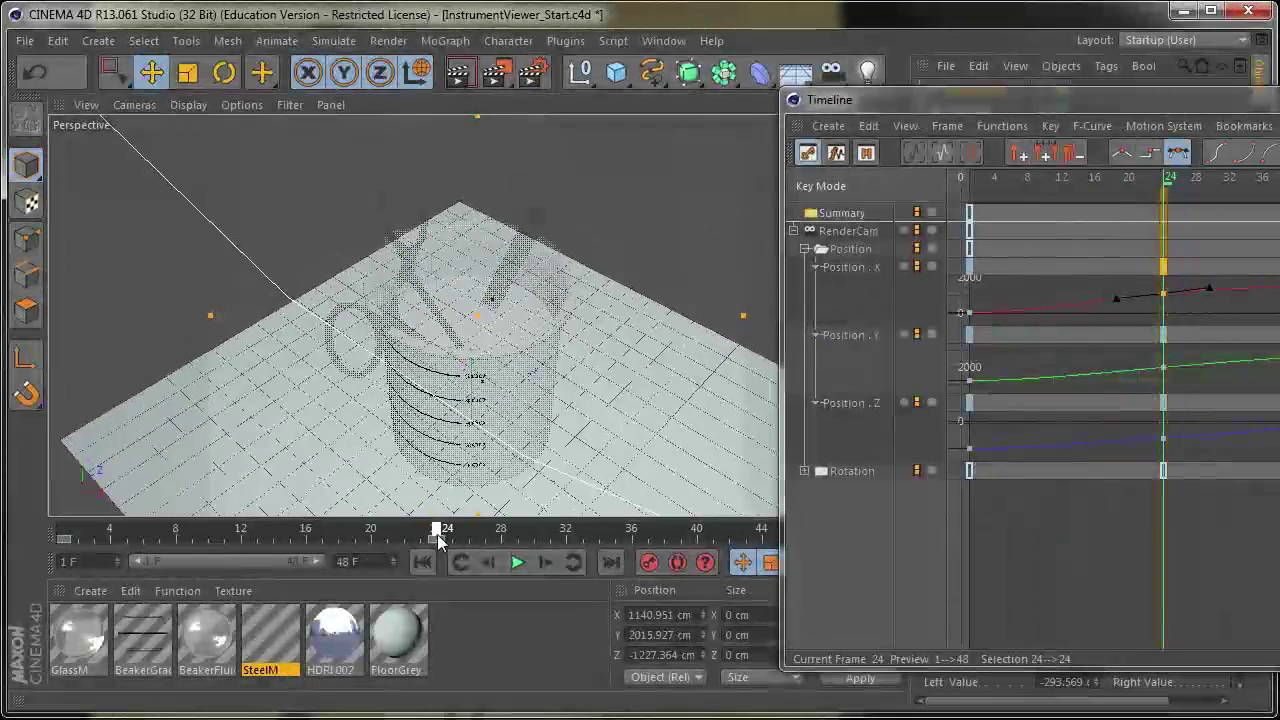
Adjust RenderCam's frame 24 Position Z key to about -1302 cm, steepen its tangents, and scrub the animation to frame 29
click(1164, 439)
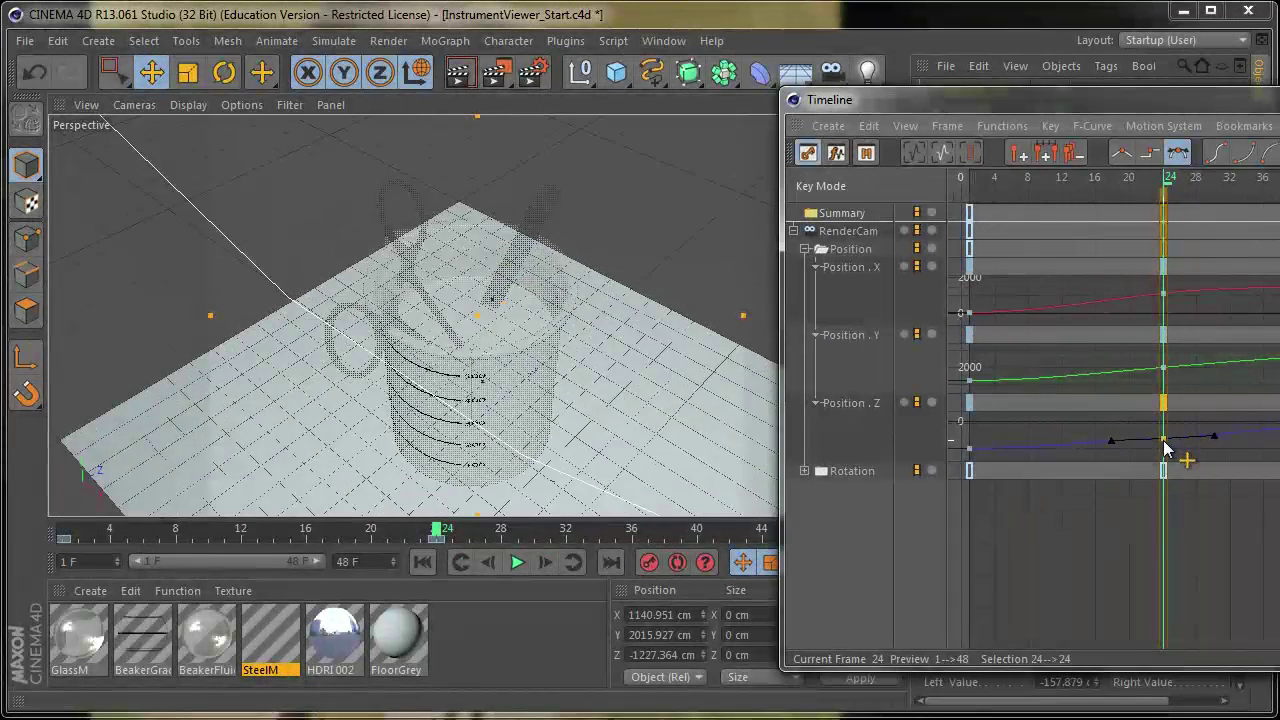
drag(1164, 442, 1166, 443)
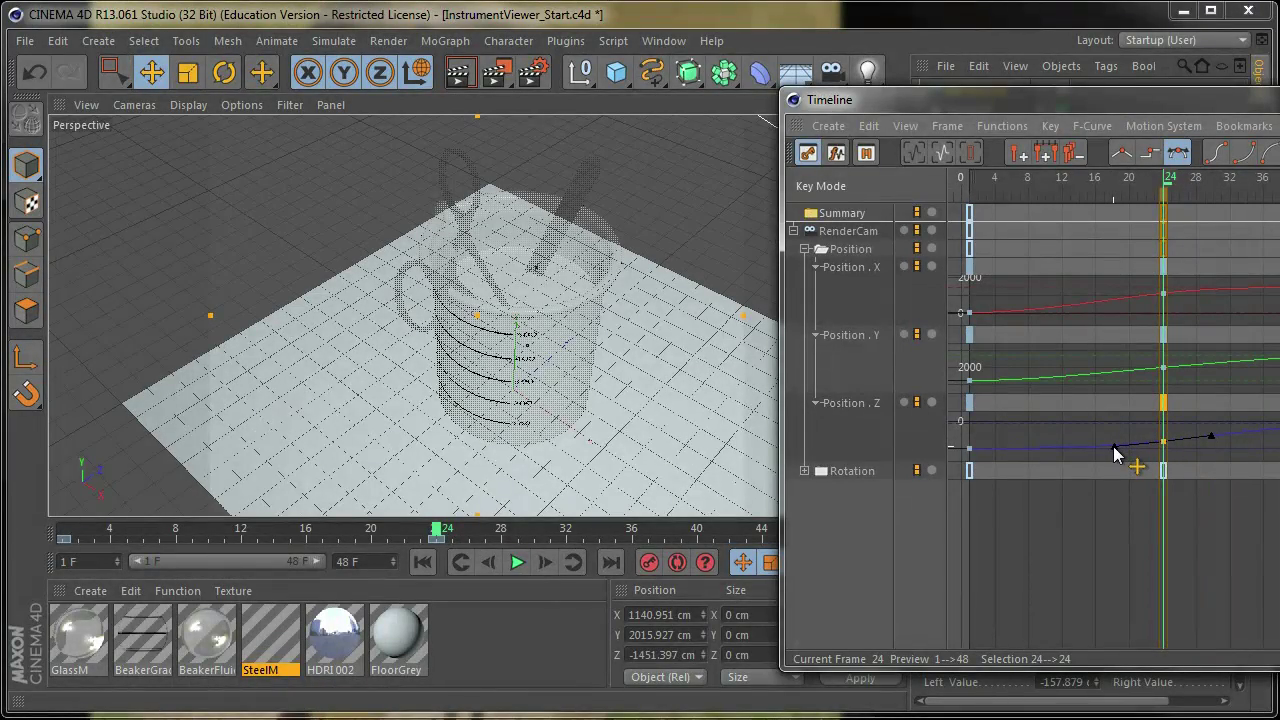
mouse_move(436, 528)
mouse_down()
mouse_move(290, 530)
mouse_move(563, 530)
mouse_move(436, 530)
mouse_up()
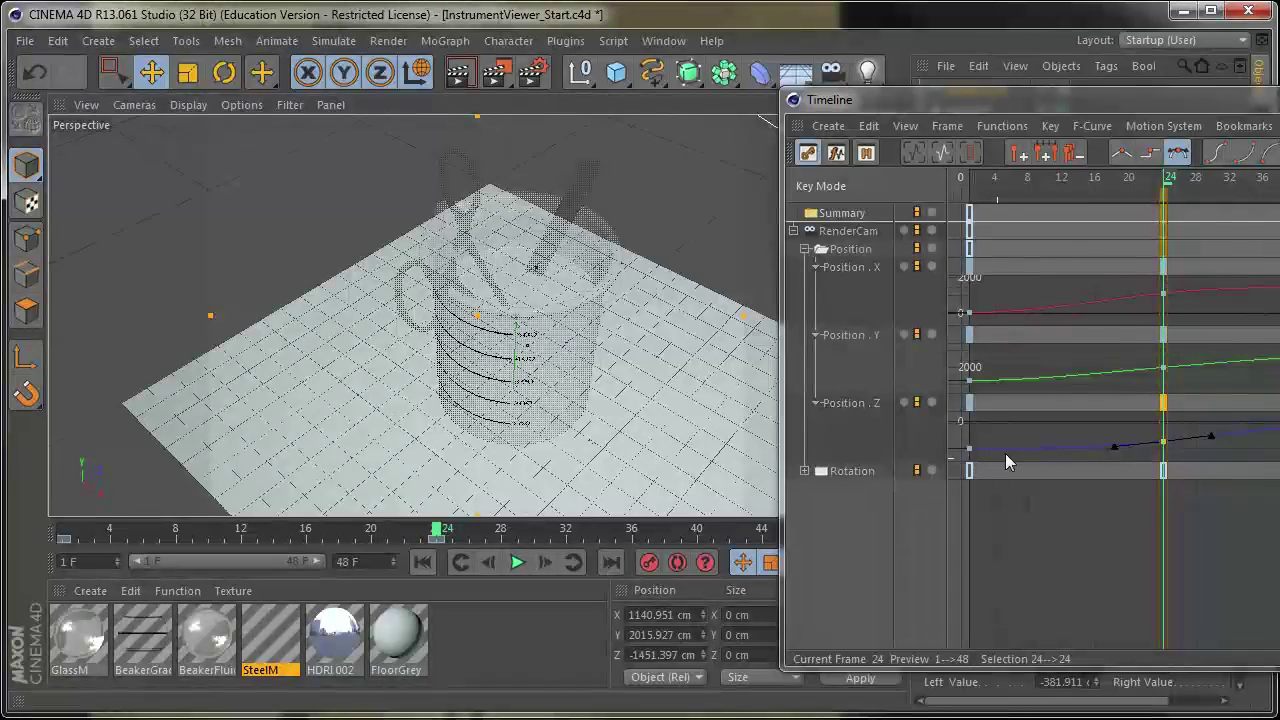
drag(1163, 442, 1164, 439)
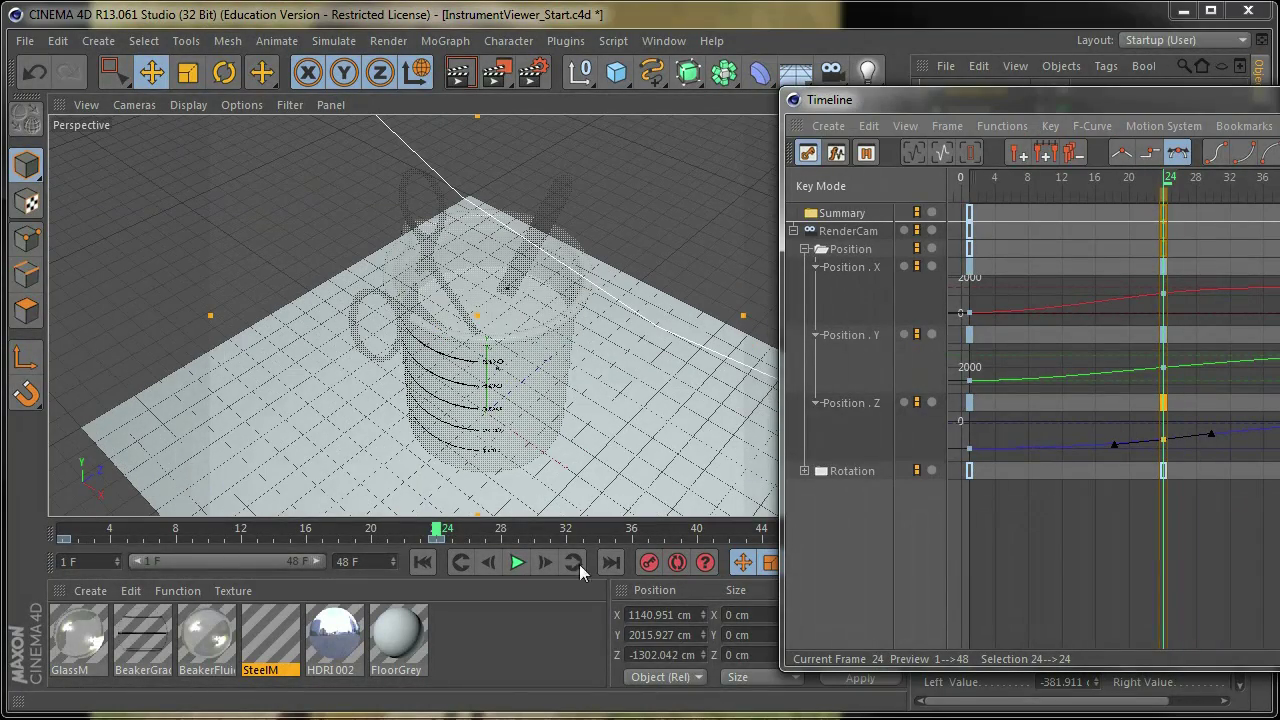
drag(436, 530, 520, 530)
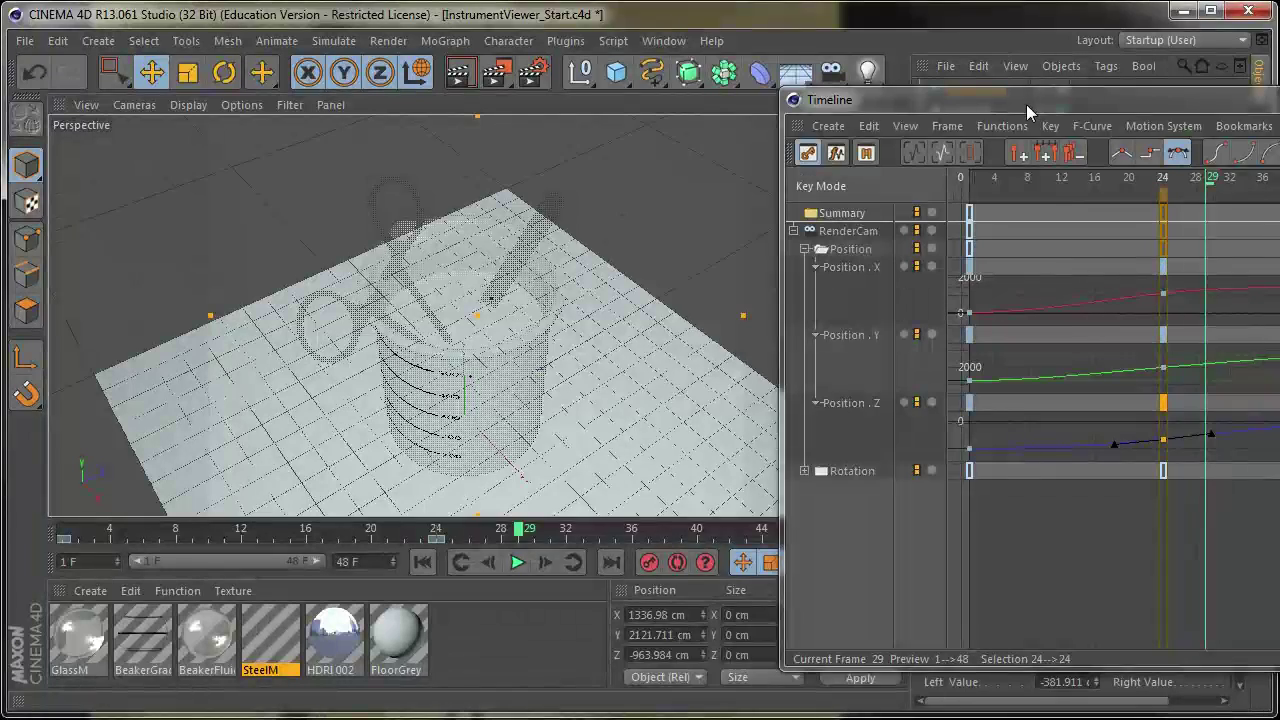
drag(1027, 110, 707, 108)
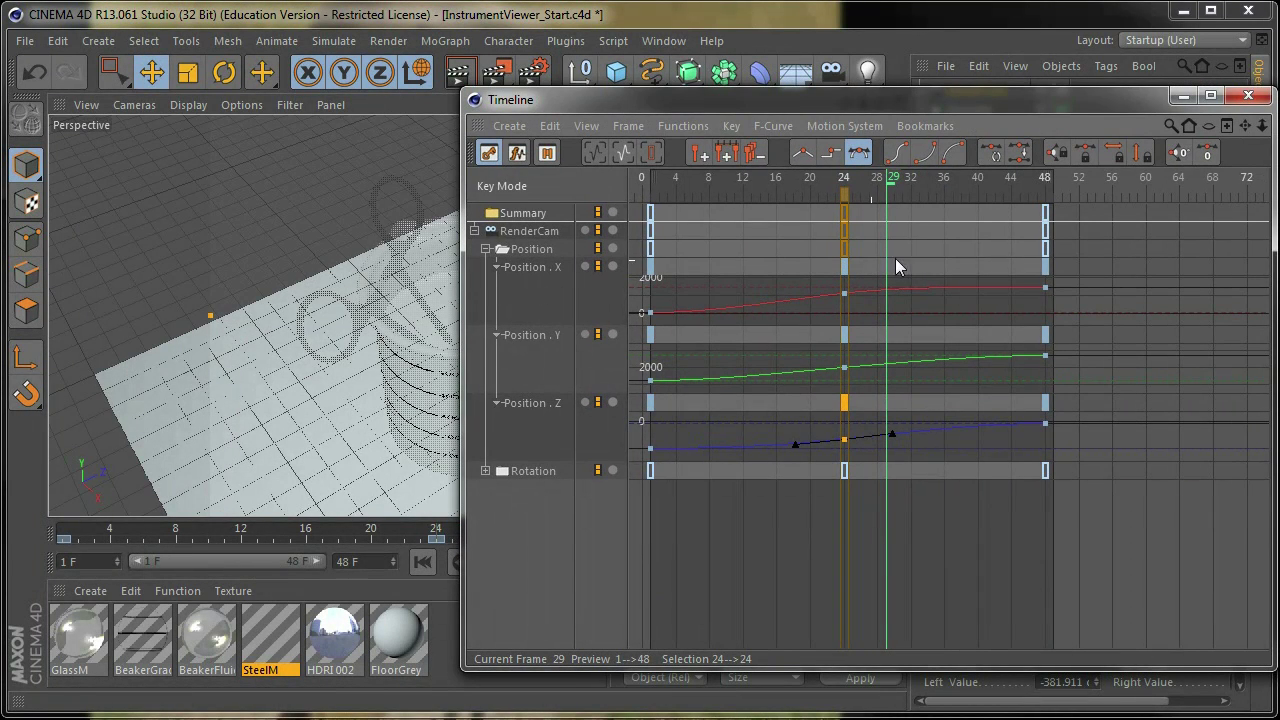